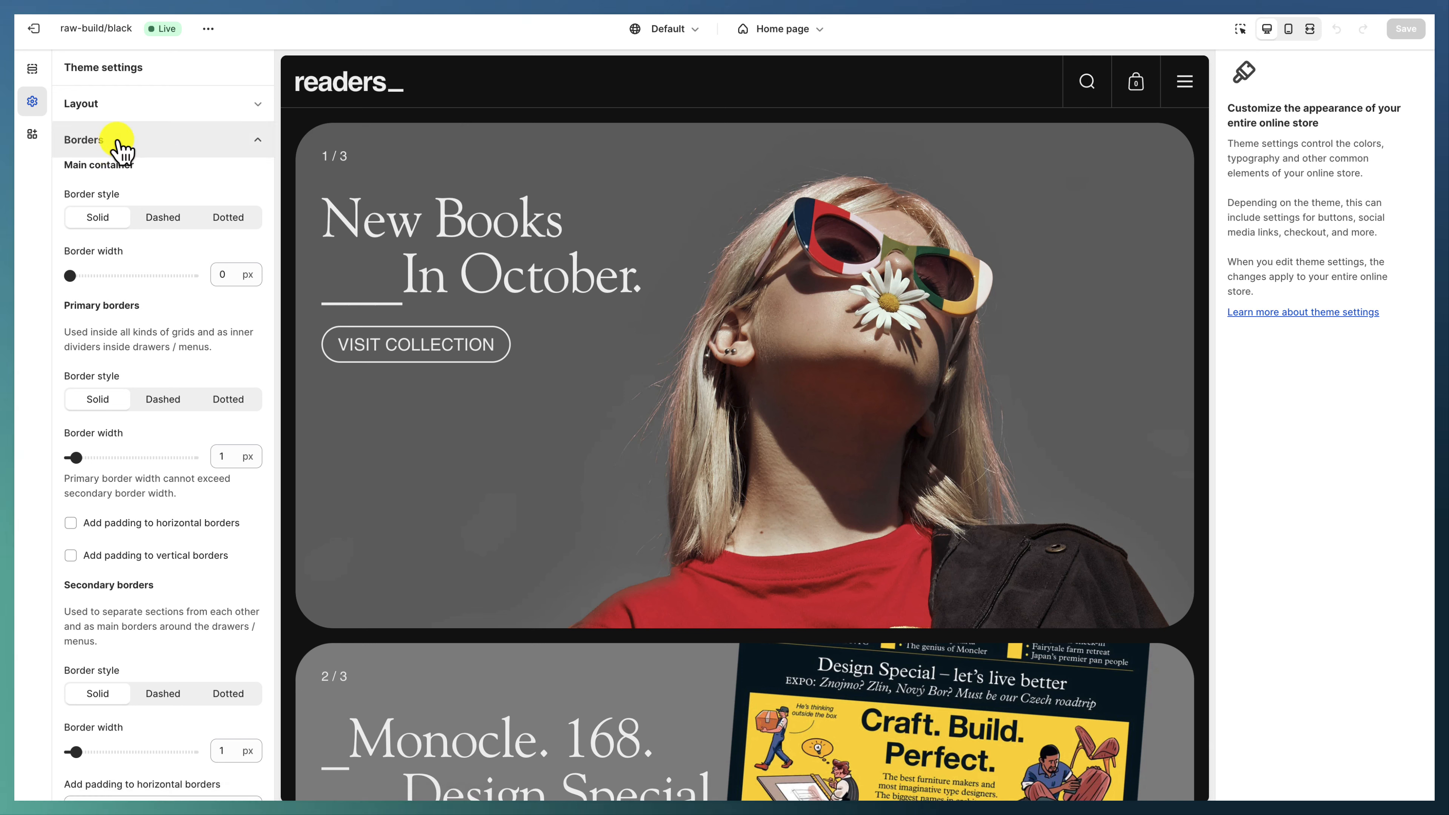
Review the theme settings for borders, colors, typography, section headings and page titles, collapsing each group after viewing it.
{"action": "left_click", "coordinate": [122, 141]}
{"action": "left_click", "coordinate": [122, 181]}
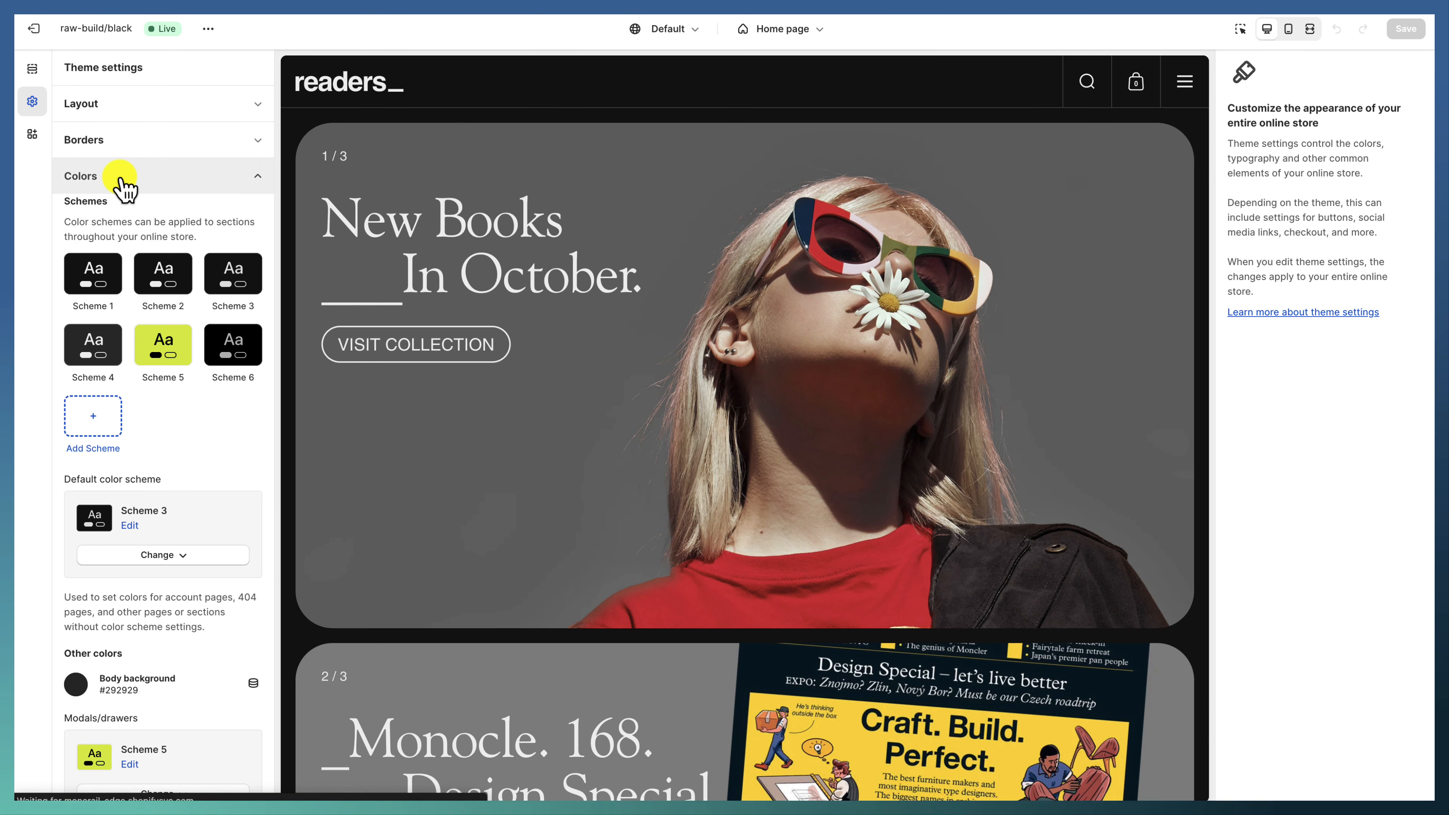
{"action": "left_click", "coordinate": [123, 184]}
{"action": "left_click", "coordinate": [122, 216]}
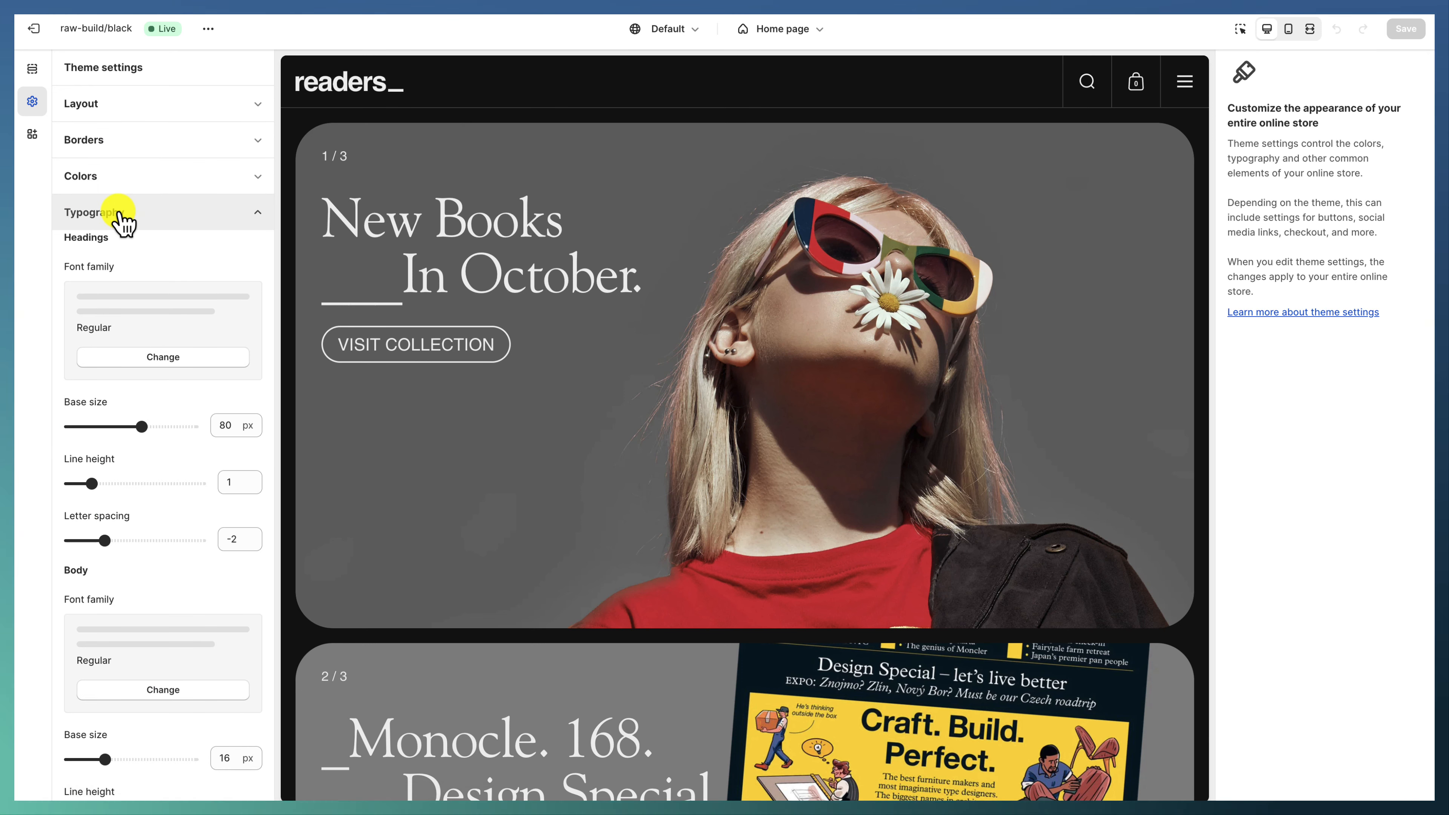
{"action": "left_click", "coordinate": [123, 216]}
{"action": "left_click", "coordinate": [138, 258]}
{"action": "left_click", "coordinate": [138, 258]}
{"action": "left_click", "coordinate": [124, 288]}
{"action": "left_click", "coordinate": [124, 288]}
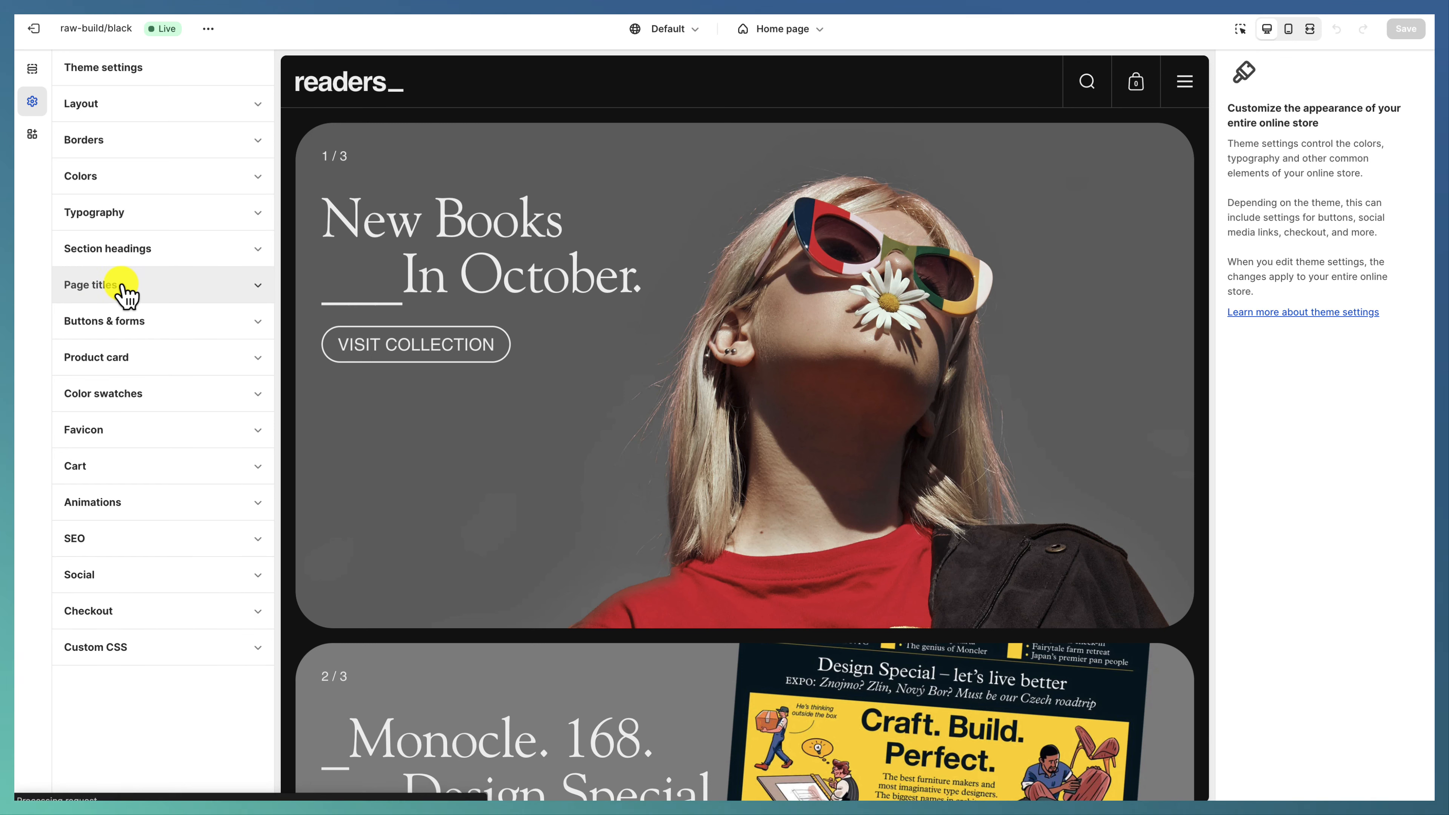
Open the home page's Header section and examine its logo, menu, layout, submenu, behaviour, content and color scheme settings.
{"action": "left_click", "coordinate": [32, 70]}
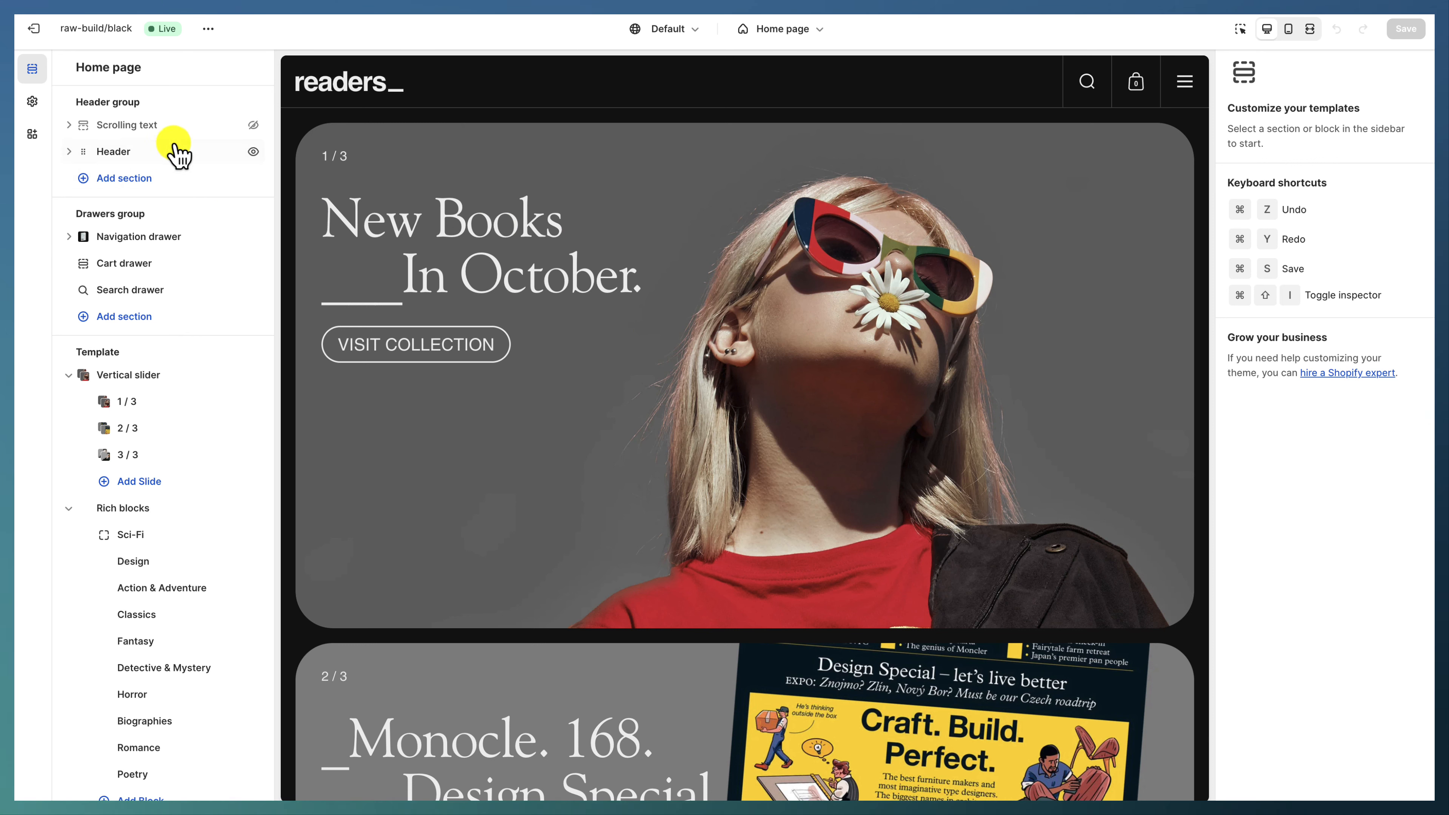
{"action": "left_click", "coordinate": [149, 154]}
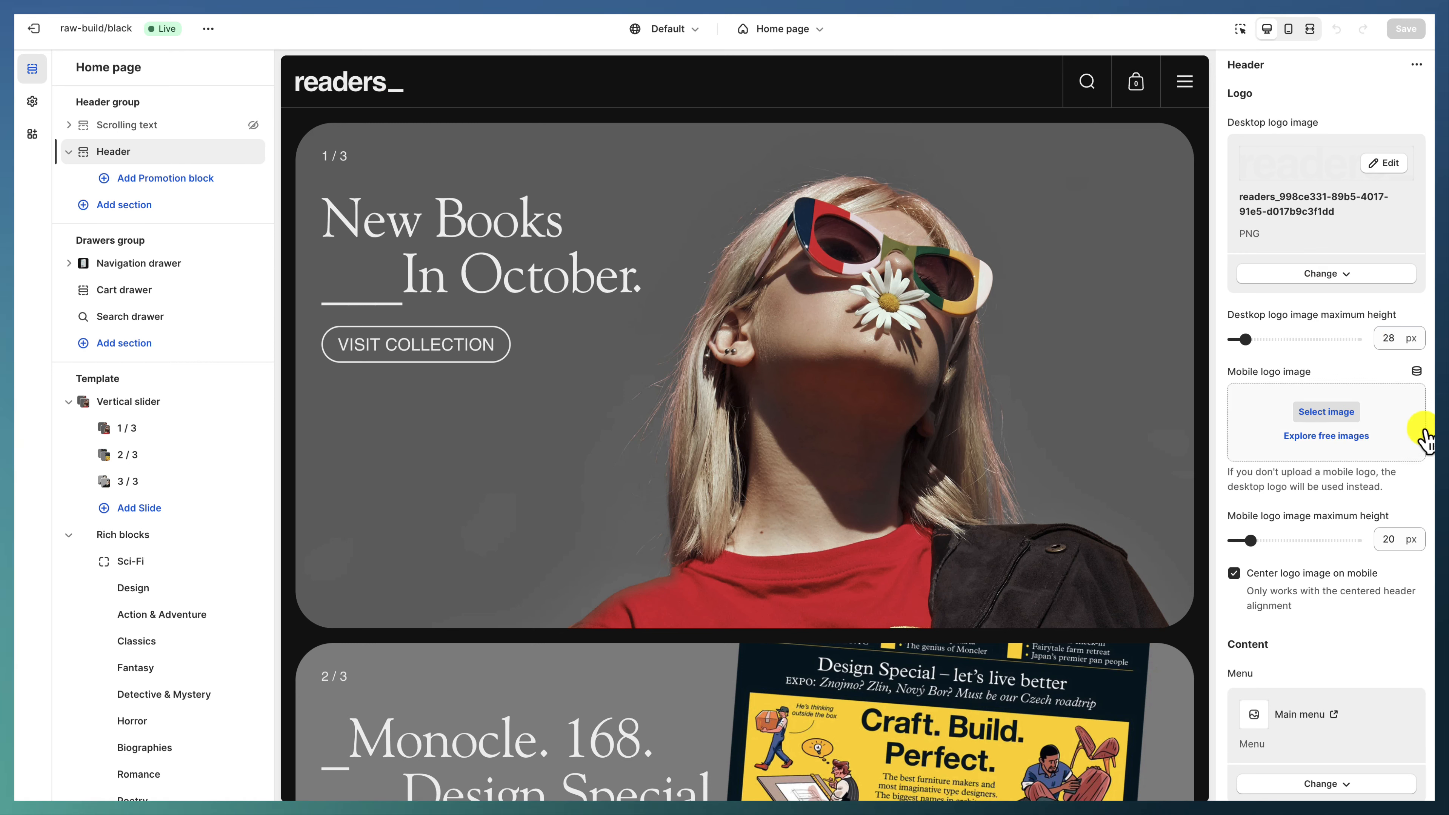
{"action": "scroll", "coordinate": [1321, 385], "scroll_direction": "down", "scroll_amount": 9}
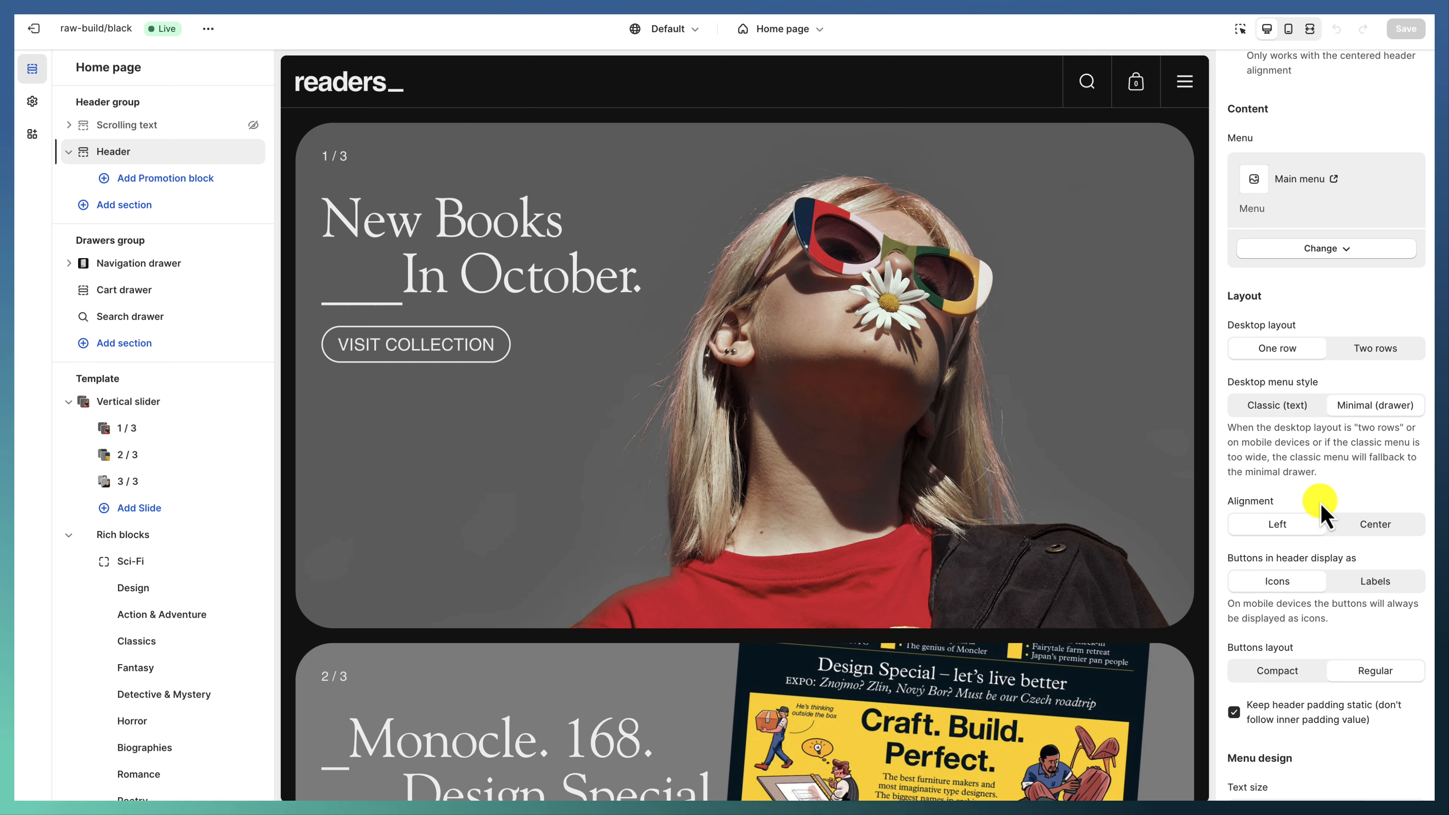
{"action": "scroll", "coordinate": [1313, 593], "scroll_direction": "down", "scroll_amount": 1}
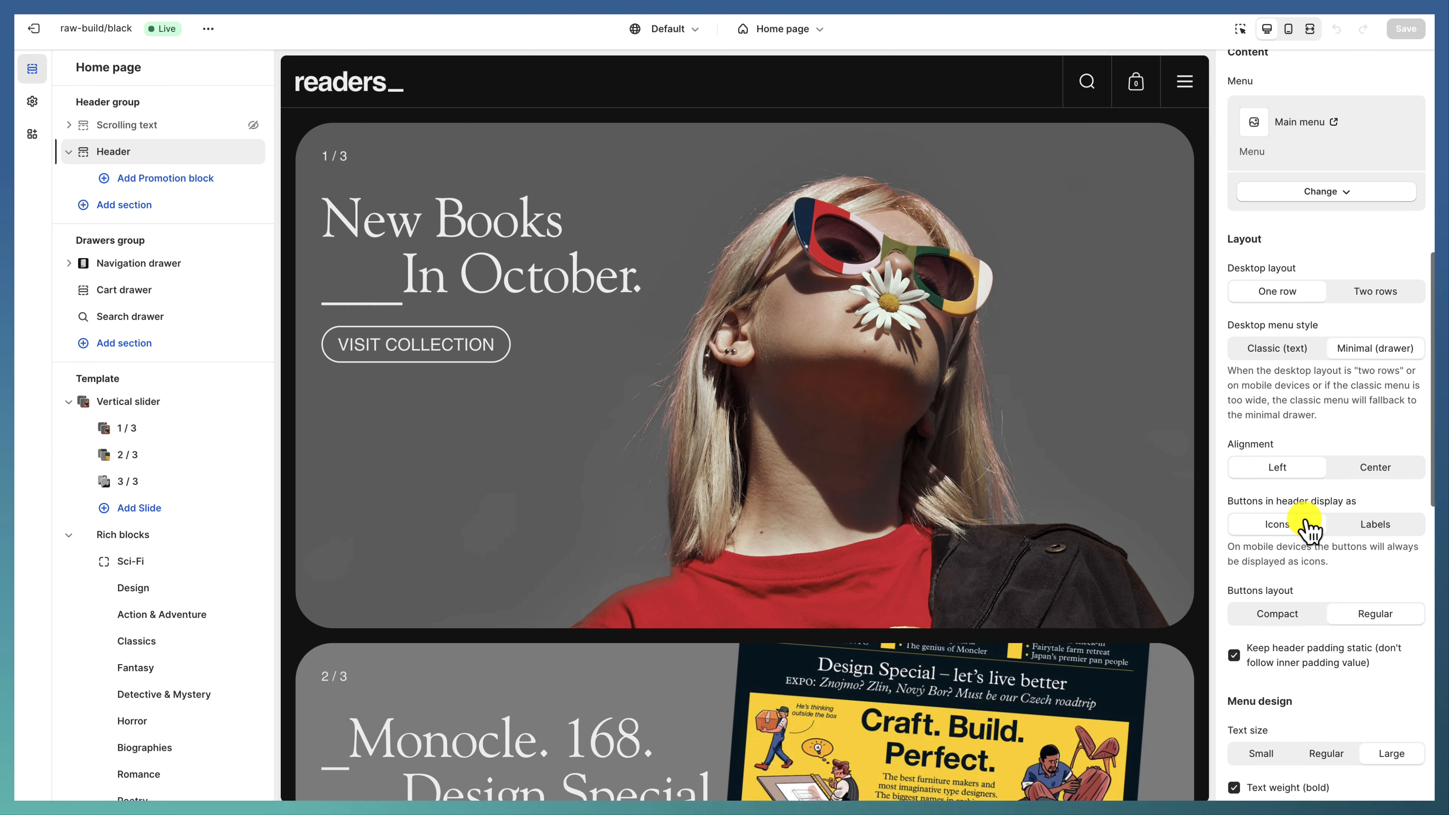
{"action": "scroll", "coordinate": [1309, 530], "scroll_direction": "down", "scroll_amount": 1}
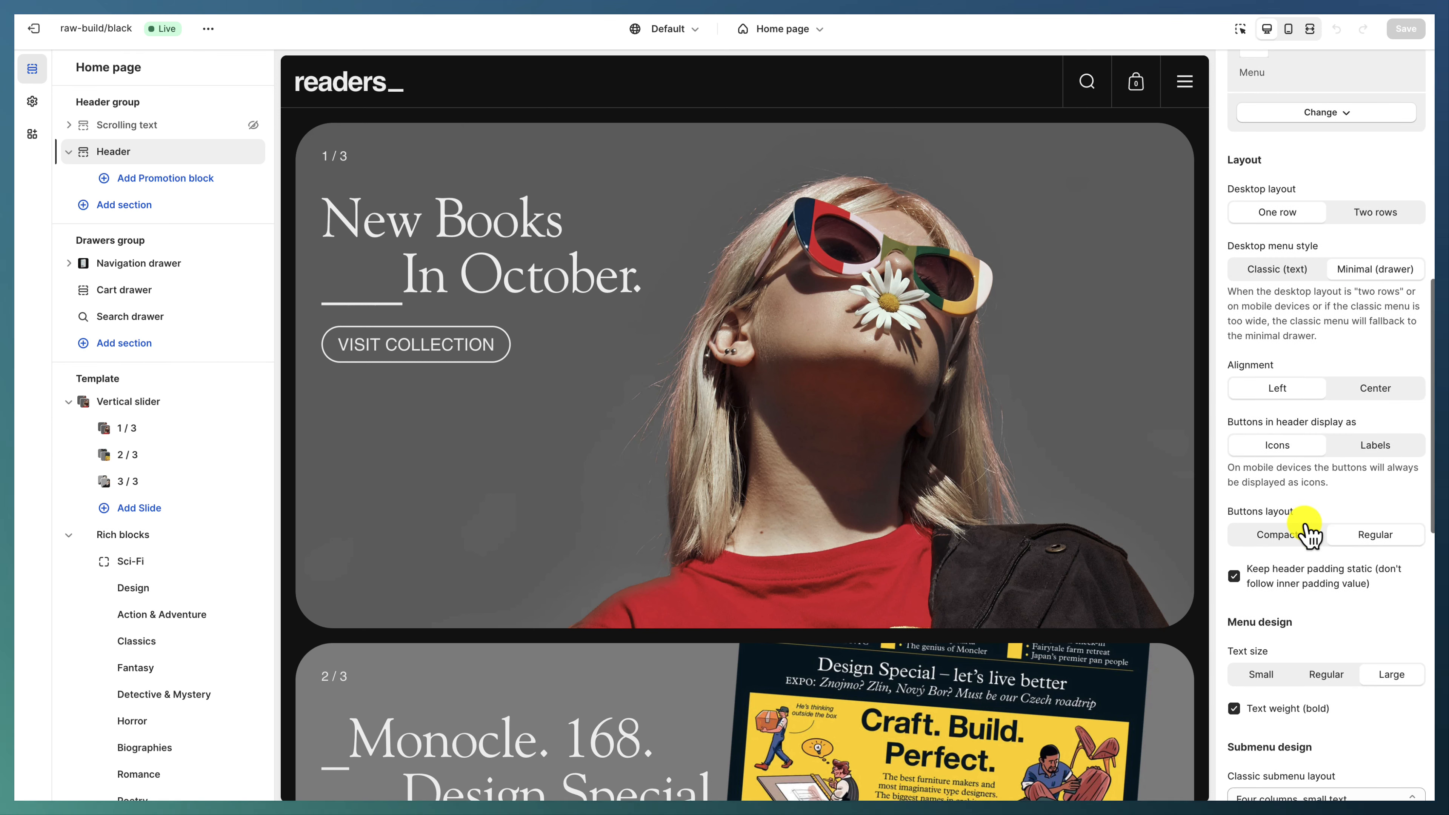
{"action": "left_click", "coordinate": [1393, 309]}
{"action": "scroll", "coordinate": [1378, 302], "scroll_direction": "up", "scroll_amount": 2}
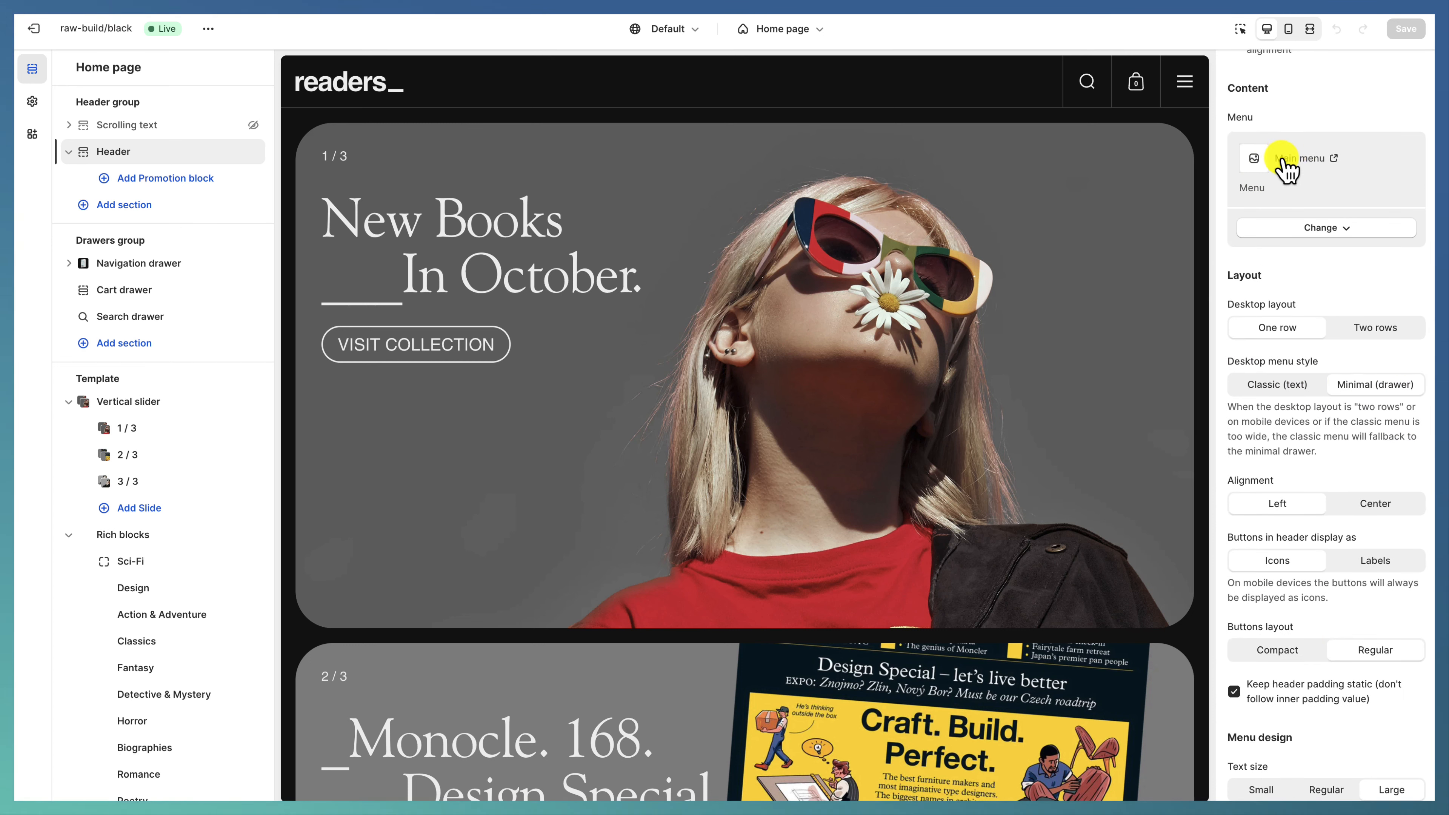
{"action": "left_click_drag", "start_coordinate": [1233, 90], "coordinate": [1228, 90]}
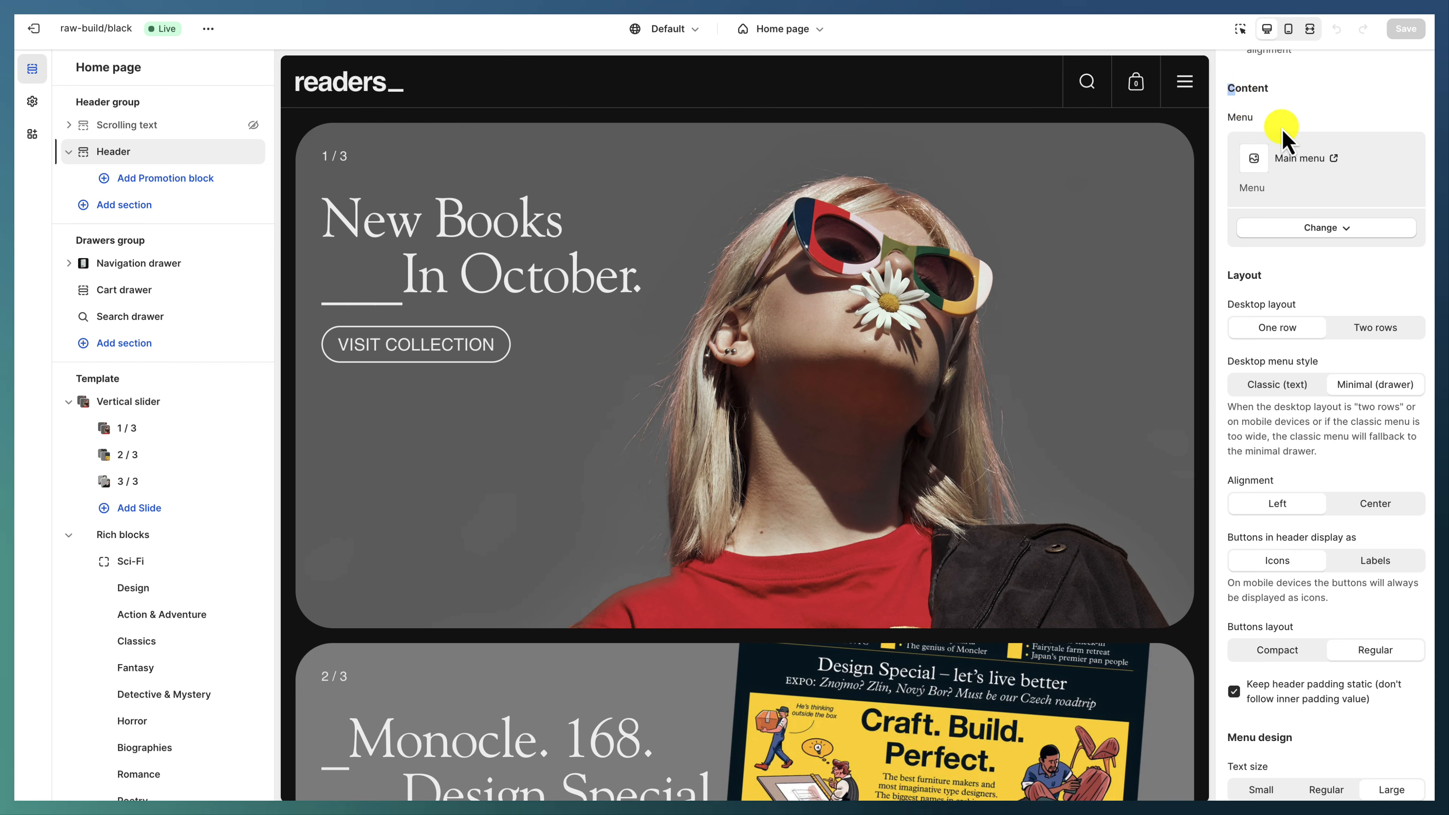
{"action": "scroll", "coordinate": [1348, 264], "scroll_direction": "down", "scroll_amount": 2}
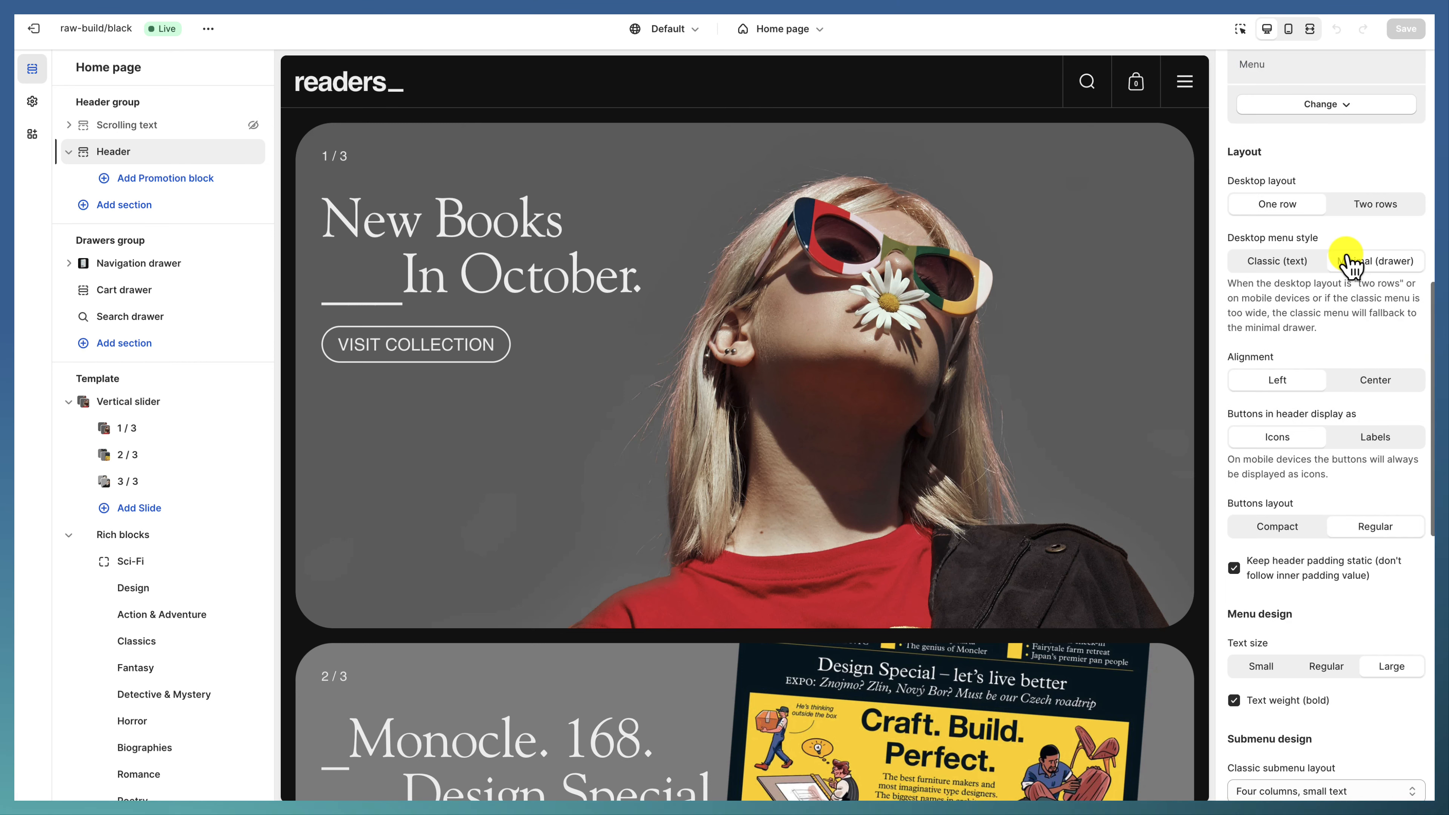
{"action": "scroll", "coordinate": [1349, 263], "scroll_direction": "down", "scroll_amount": 8}
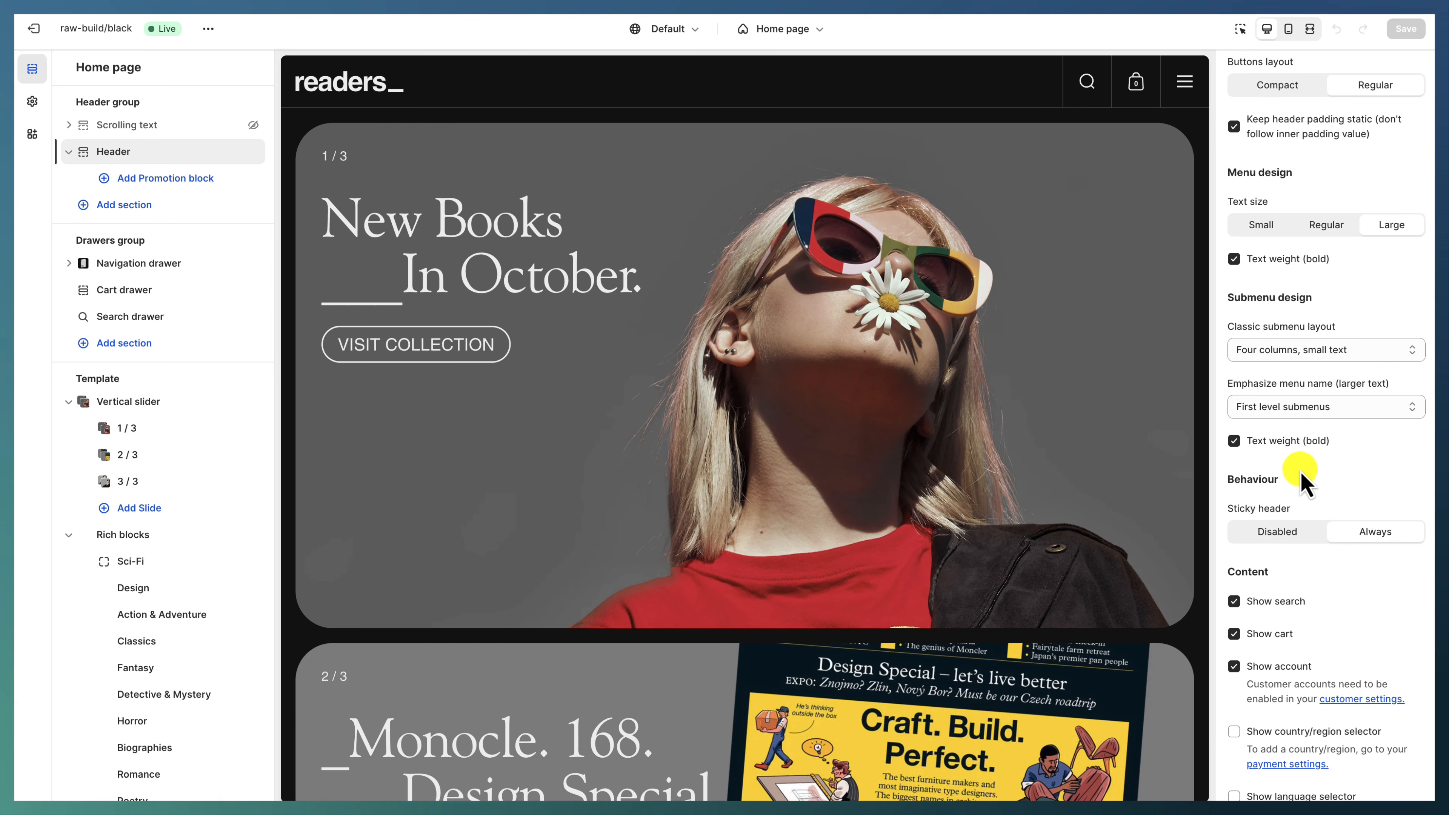
{"action": "scroll", "coordinate": [1269, 397], "scroll_direction": "down", "scroll_amount": 6}
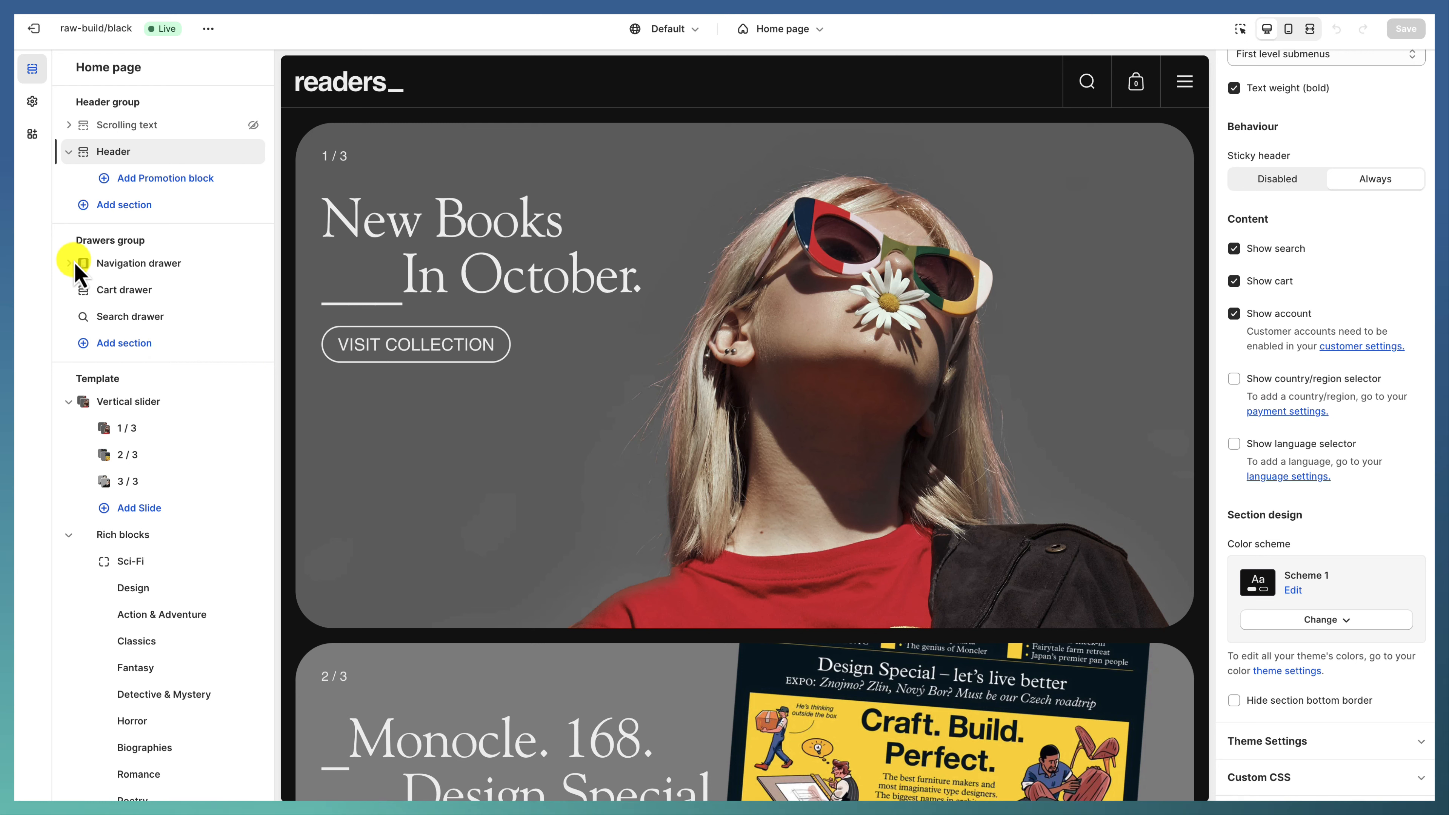
Examine the Navigation drawer's settings, its Categories and Main menu blocks and the store's navigation menus, and close the drawer preview.
{"action": "left_click", "coordinate": [114, 265]}
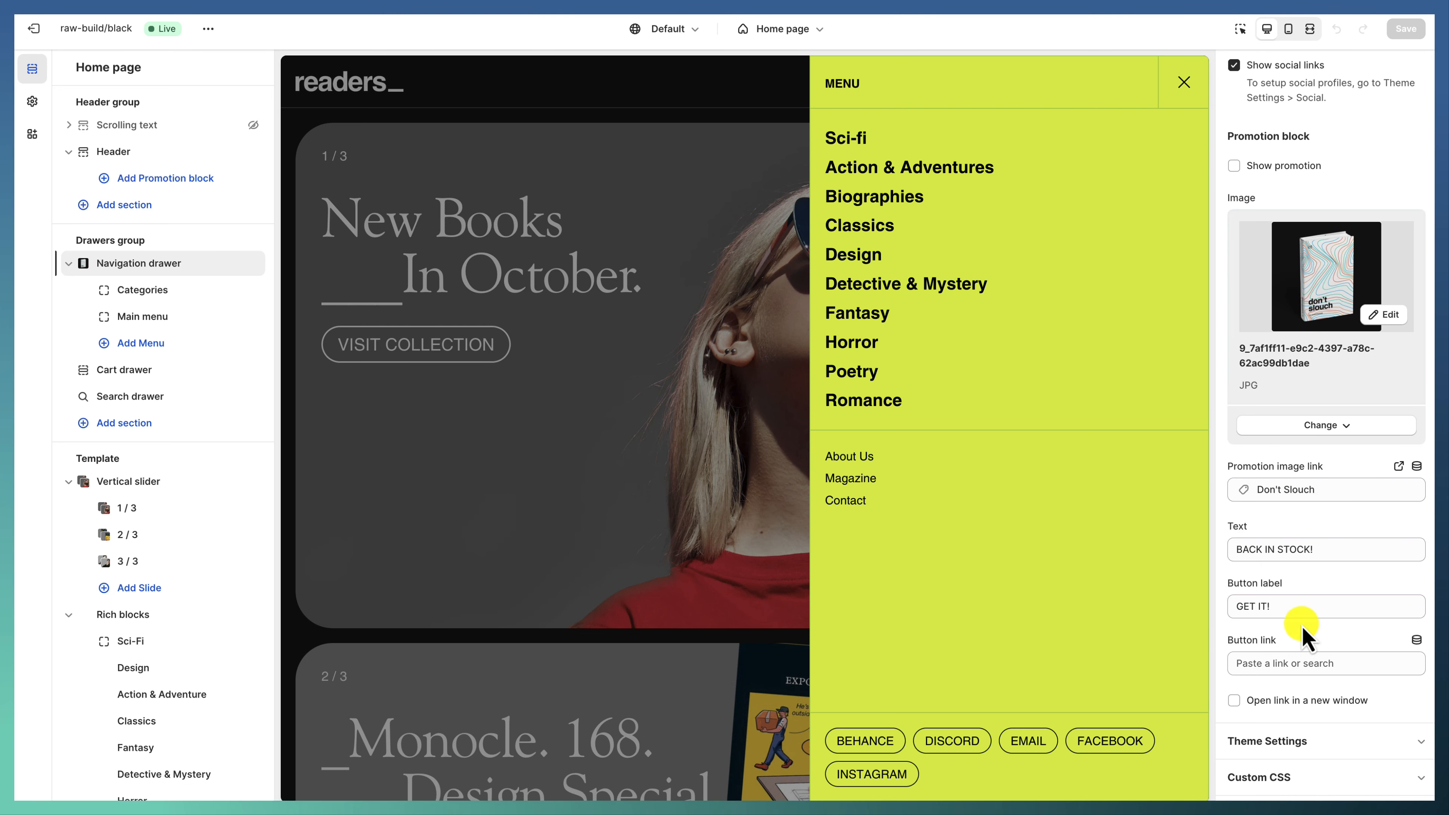
{"action": "scroll", "coordinate": [1298, 577], "scroll_direction": "up", "scroll_amount": 5}
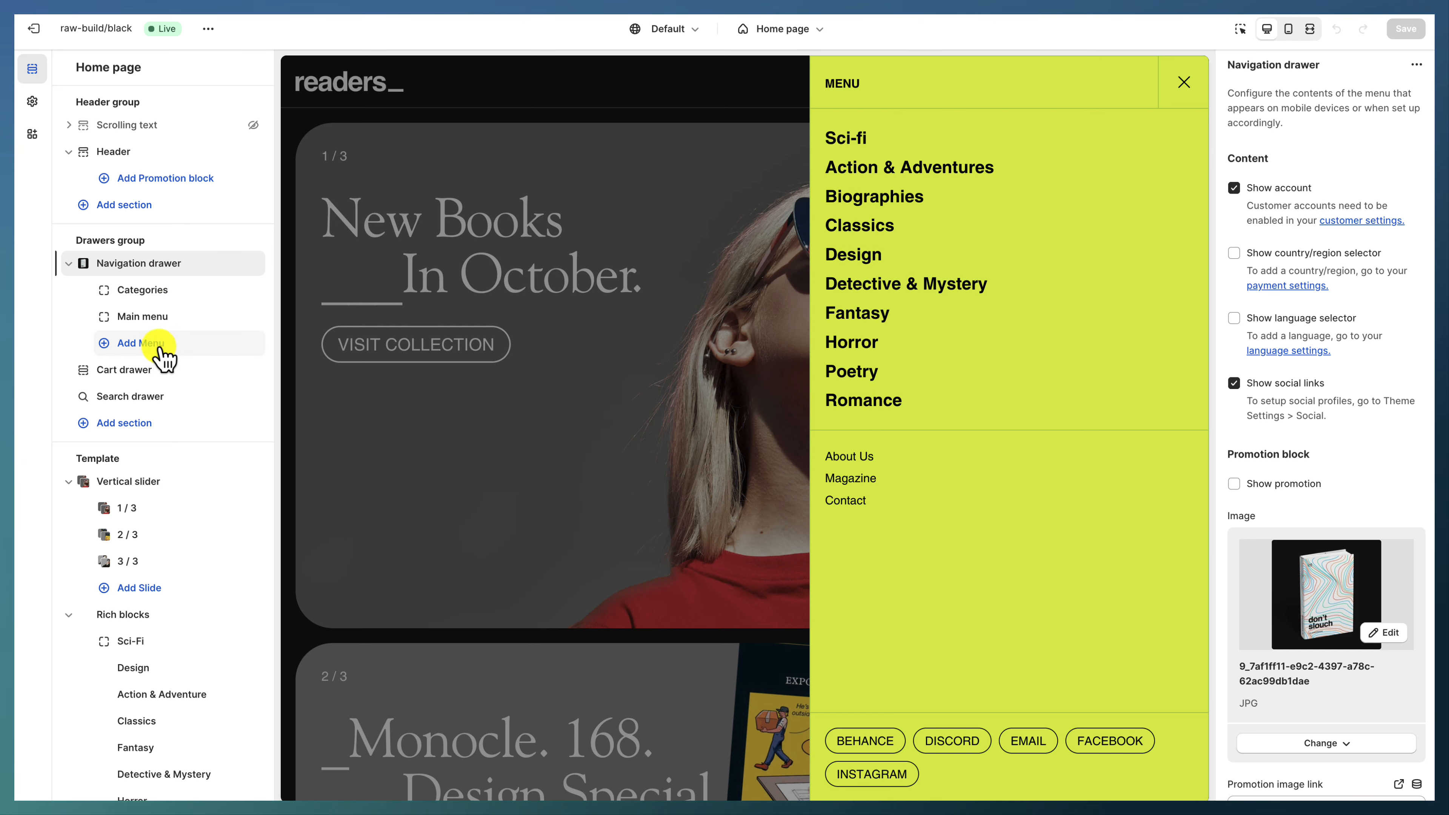
{"action": "left_click", "coordinate": [154, 290]}
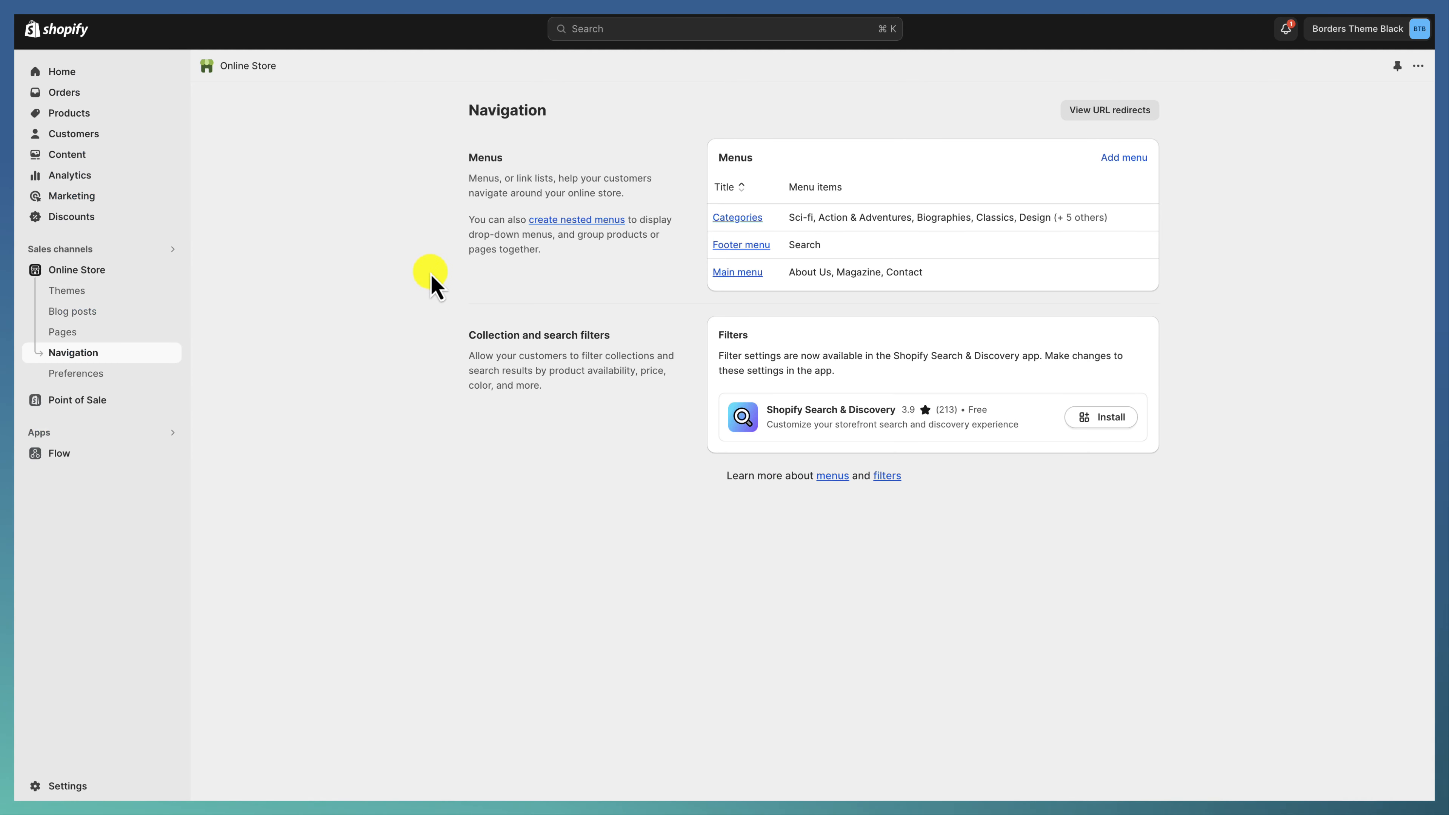
{"action": "left_click_drag", "start_coordinate": [689, 130], "coordinate": [1102, 285]}
{"action": "left_click", "coordinate": [809, 219]}
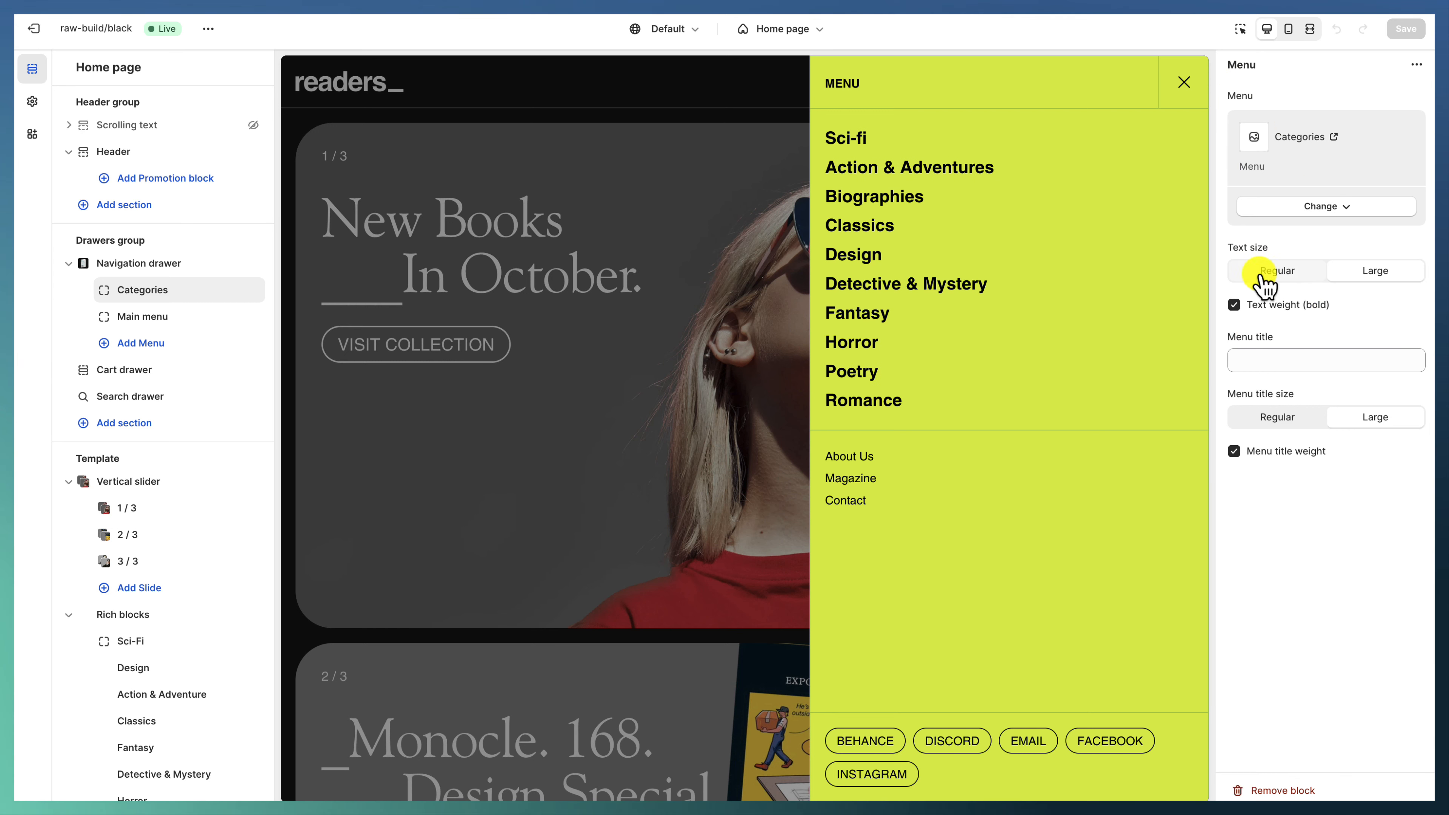
{"action": "left_click", "coordinate": [165, 317]}
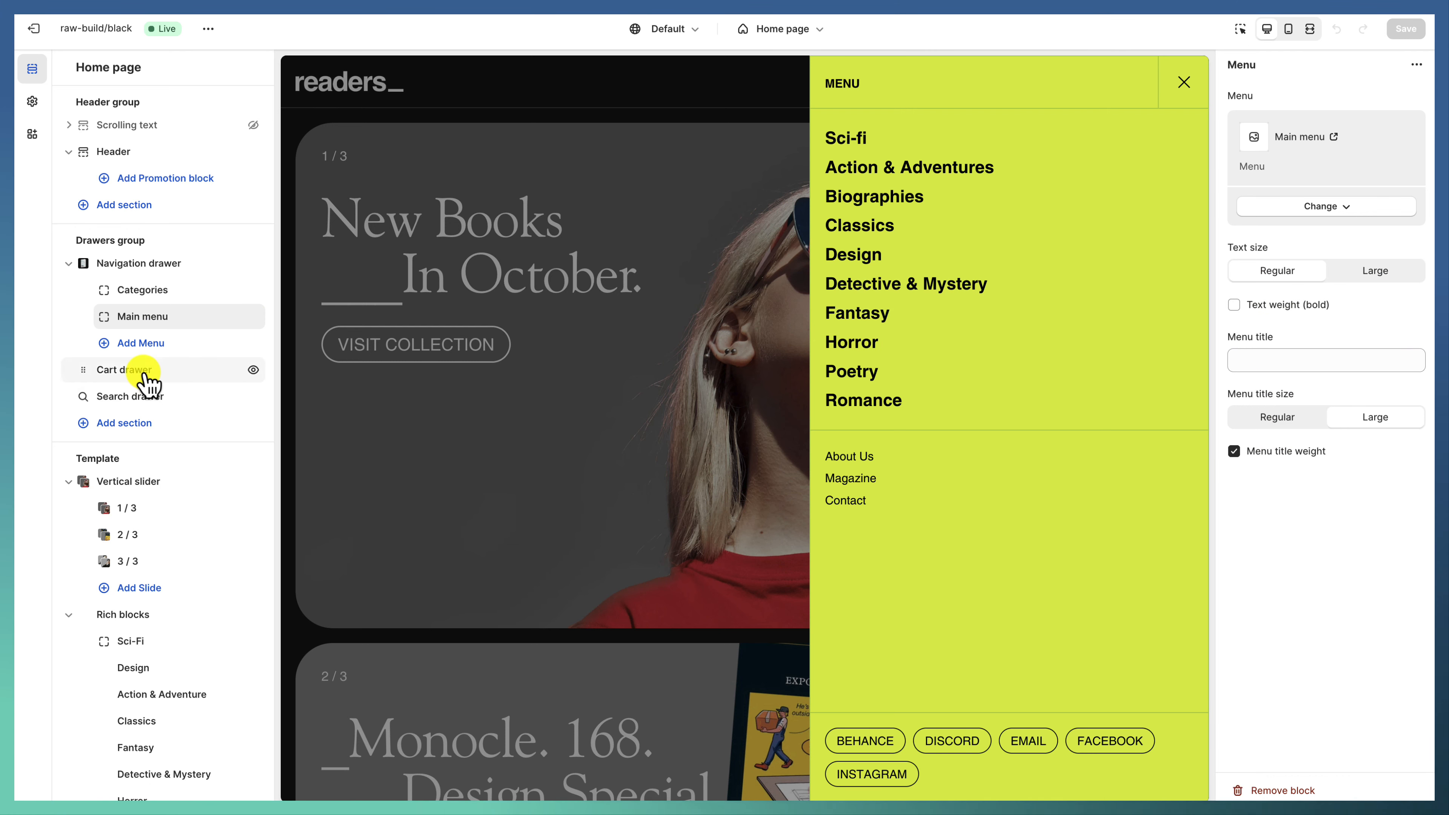
{"action": "left_click", "coordinate": [653, 479]}
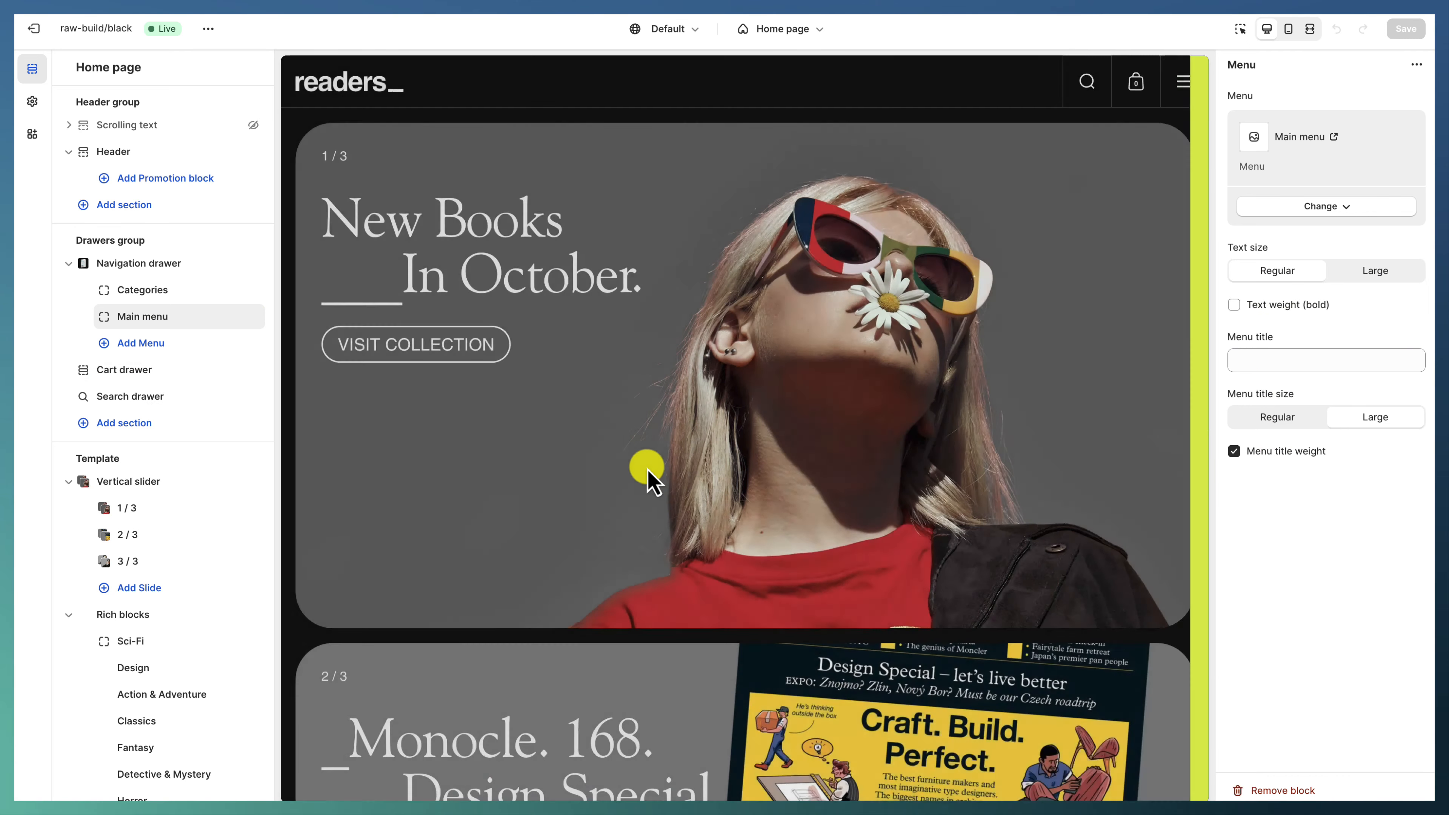
Open the Vertical slider section and examine its aspect ratio, typography, title, subtitle, button, color scheme and animation settings.
{"action": "left_click", "coordinate": [159, 486]}
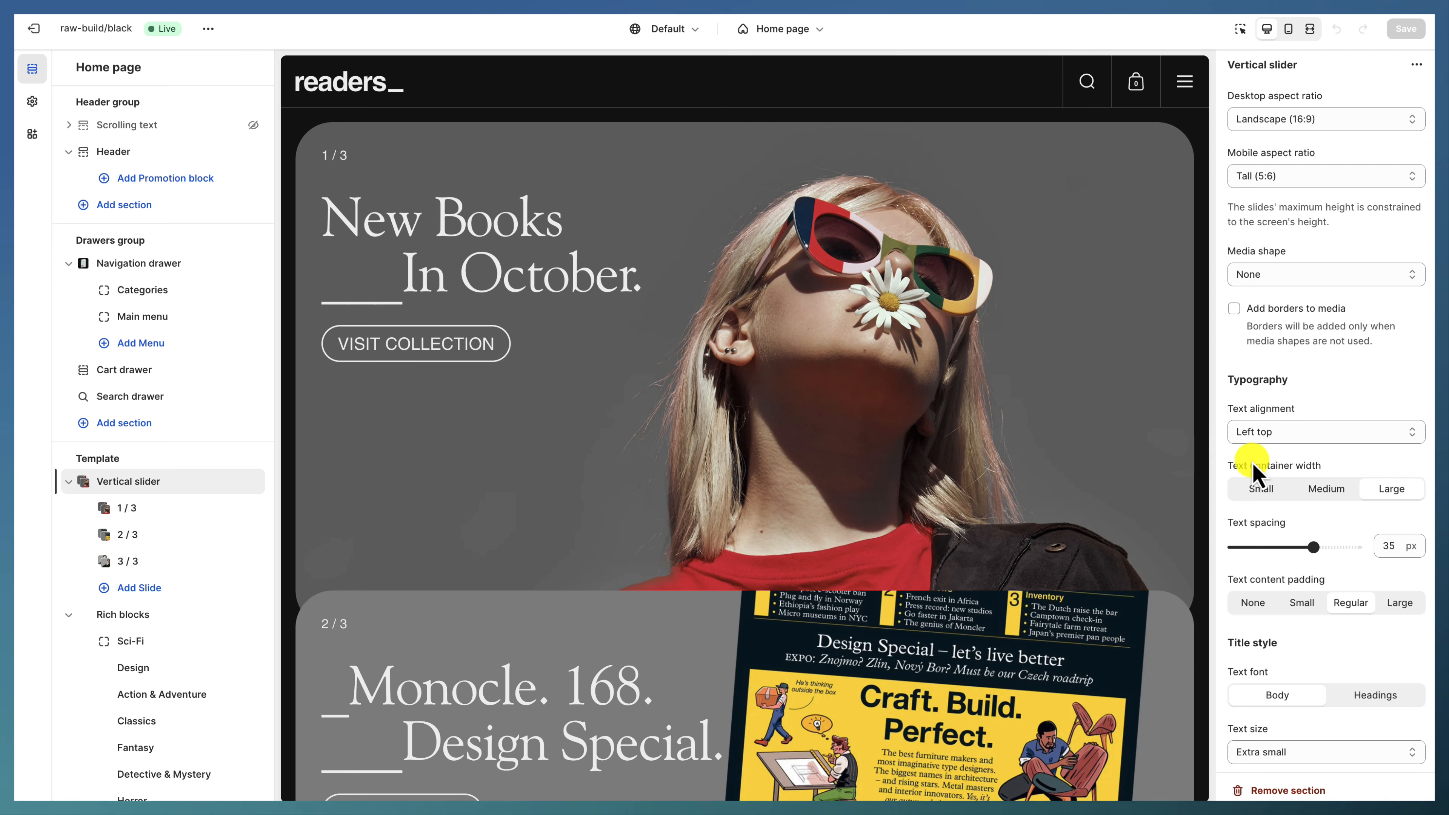
{"action": "scroll", "coordinate": [1342, 524], "scroll_direction": "down", "scroll_amount": 4}
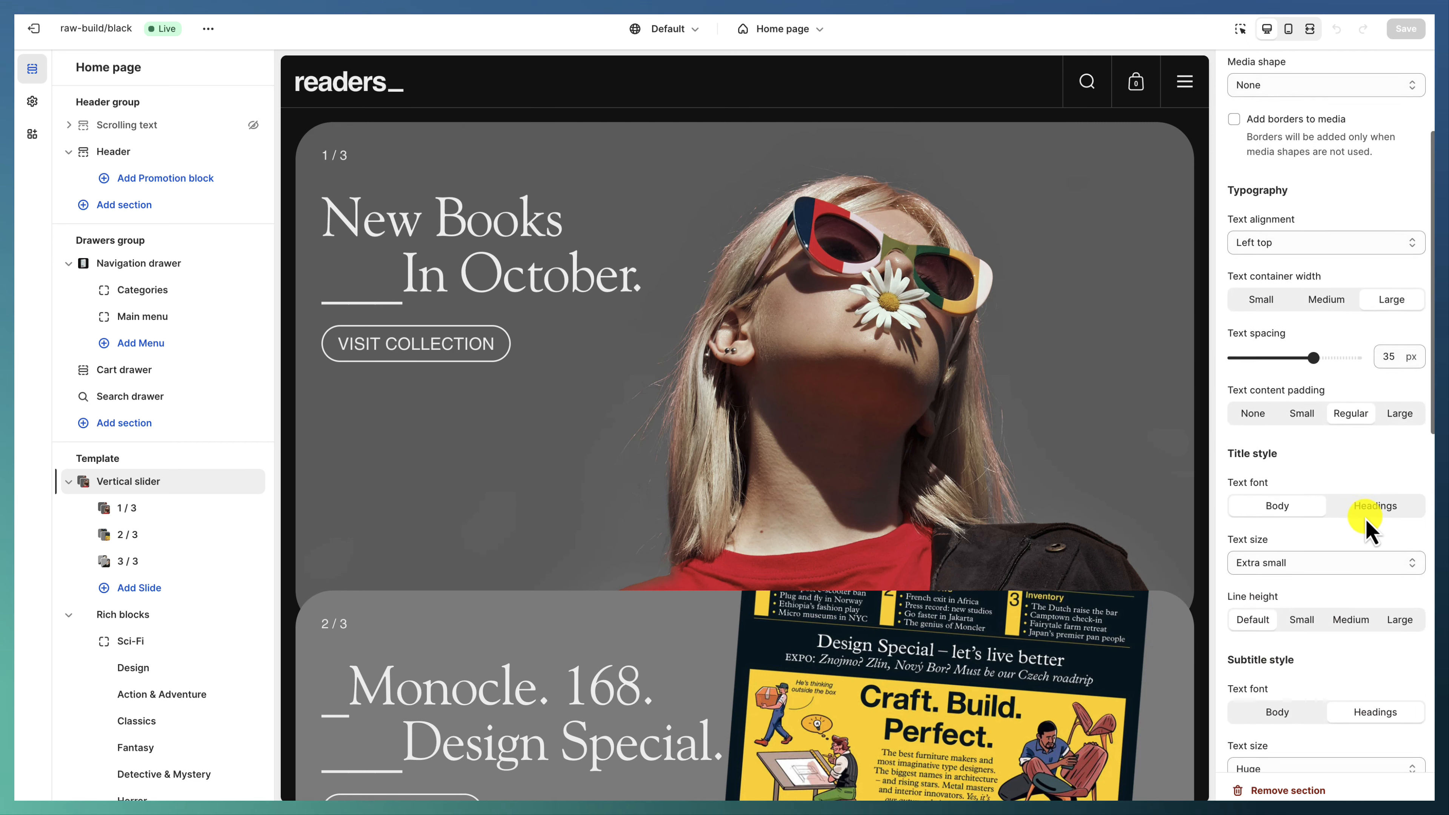
{"action": "scroll", "coordinate": [1369, 525], "scroll_direction": "down", "scroll_amount": 3}
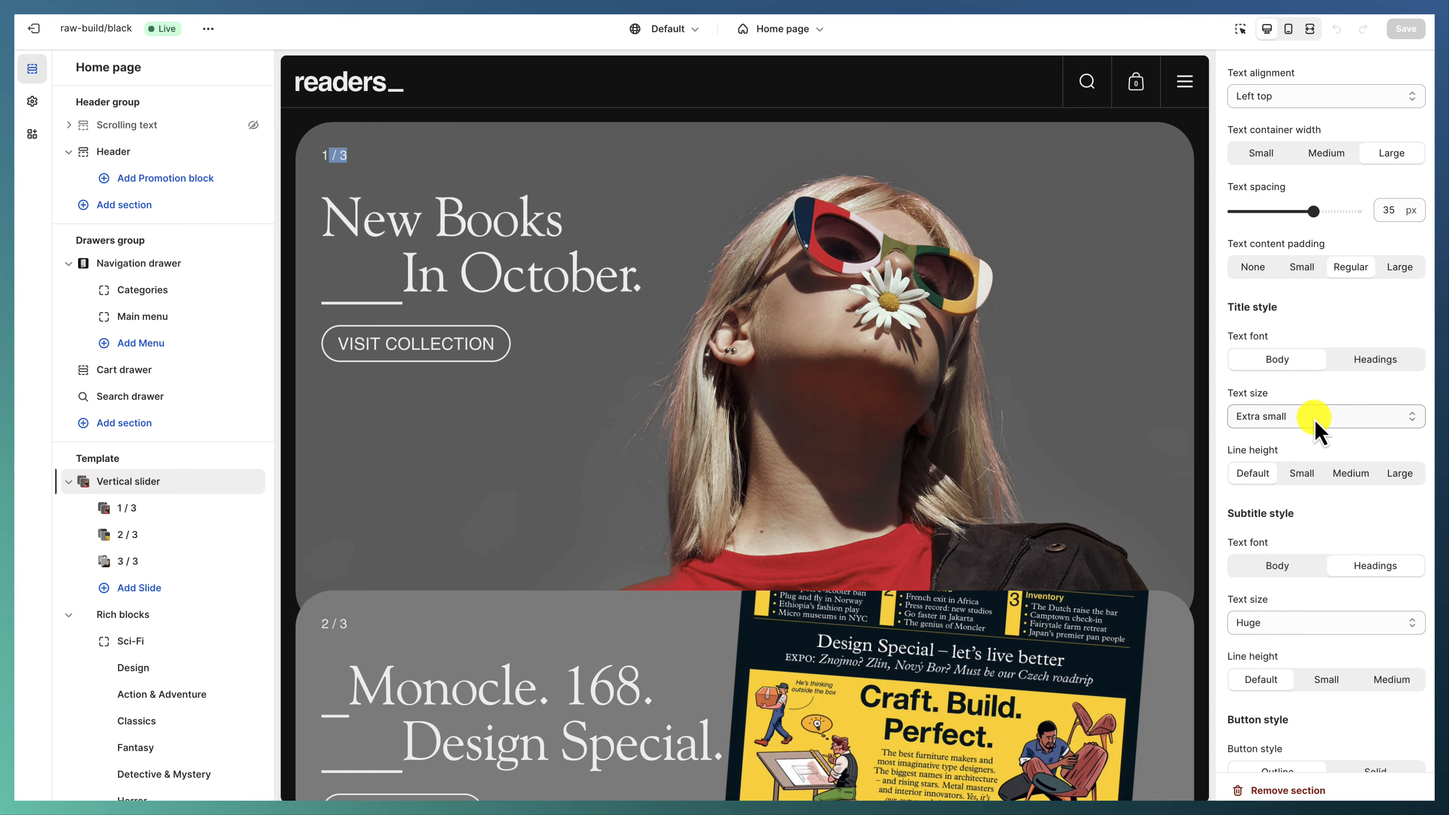
{"action": "scroll", "coordinate": [1335, 598], "scroll_direction": "down", "scroll_amount": 2}
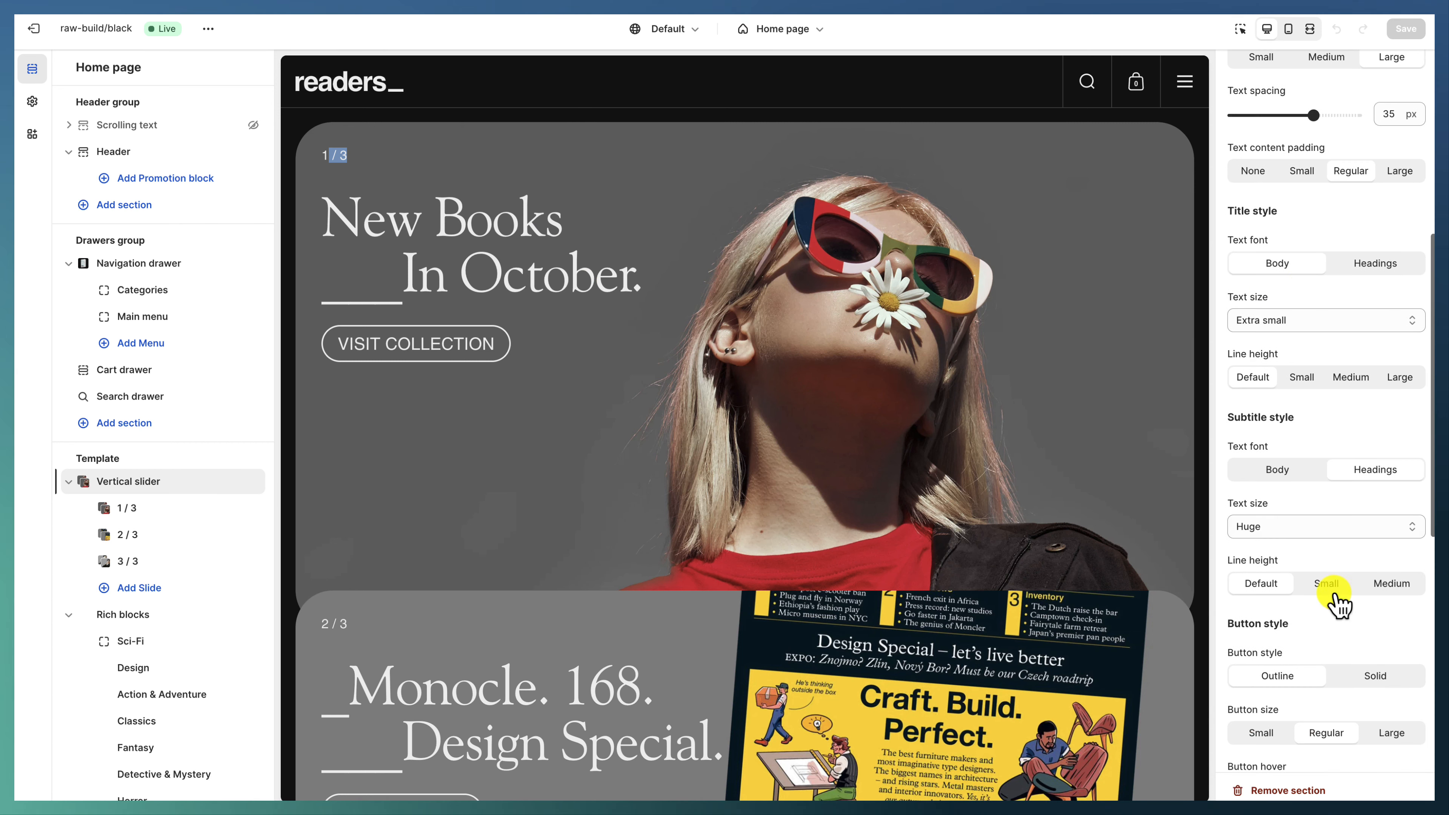
{"action": "triple_click", "coordinate": [324, 213]}
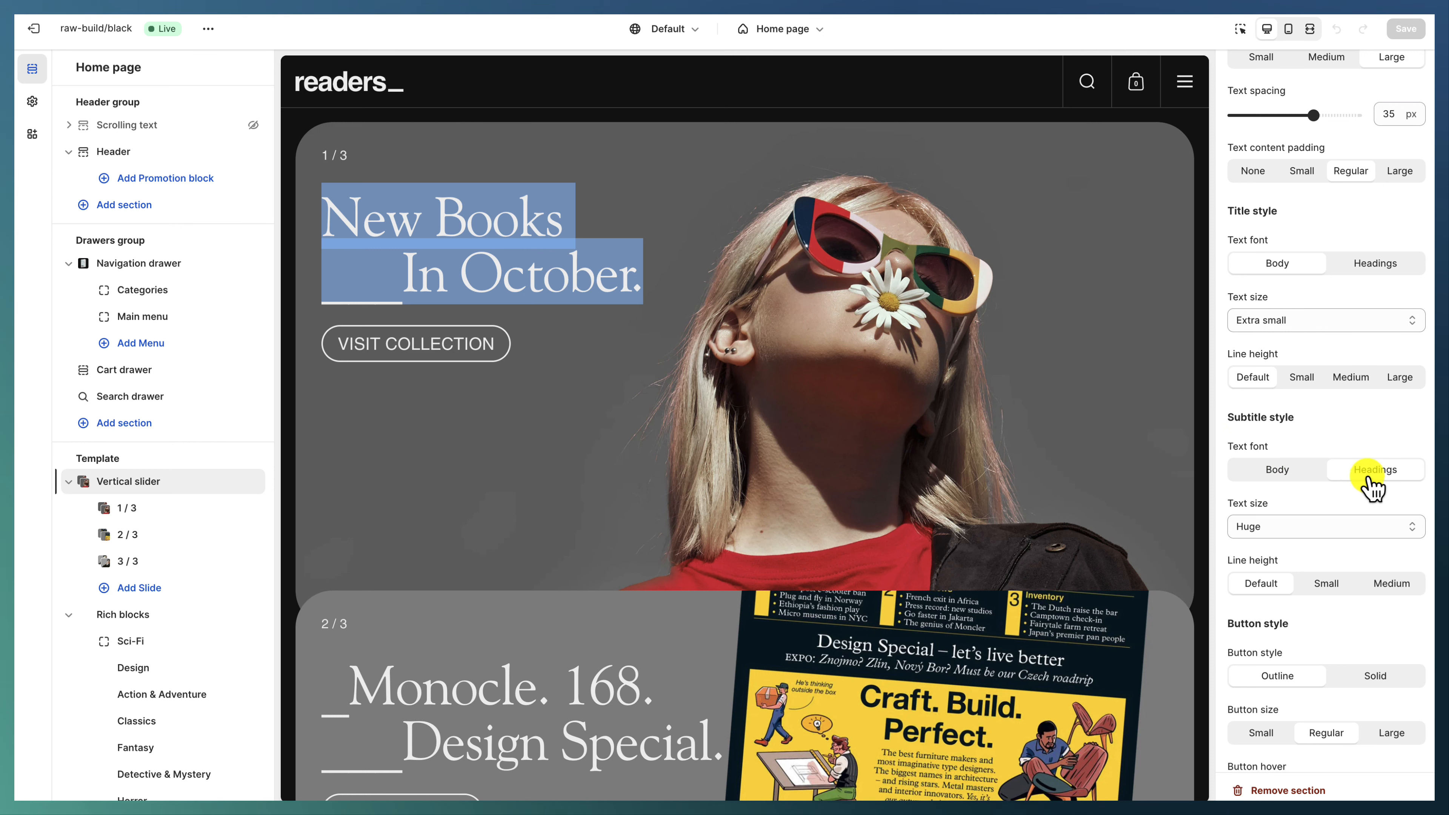
{"action": "scroll", "coordinate": [1309, 533], "scroll_direction": "down", "scroll_amount": 3}
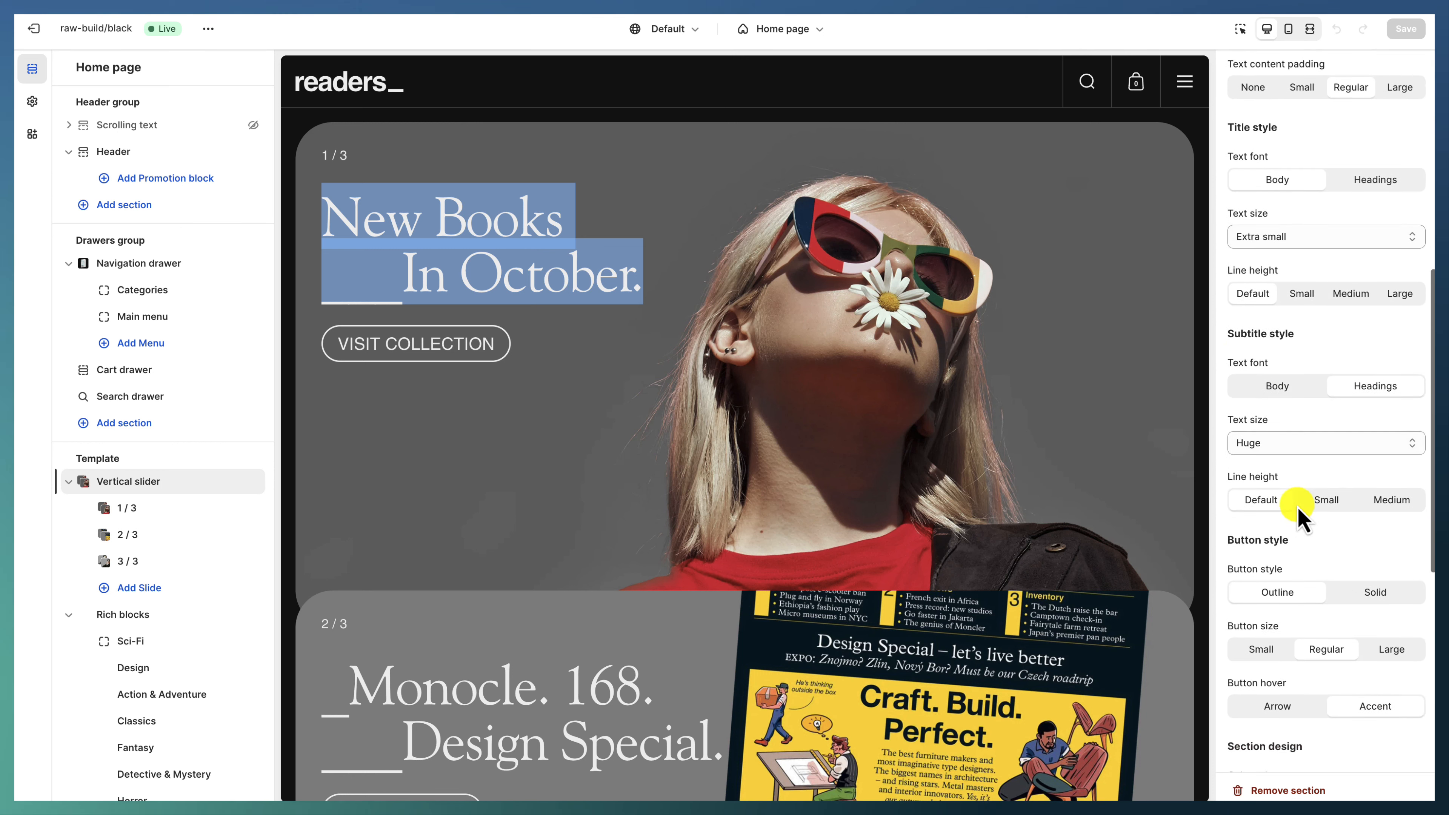
{"action": "scroll", "coordinate": [1303, 462], "scroll_direction": "down", "scroll_amount": 3}
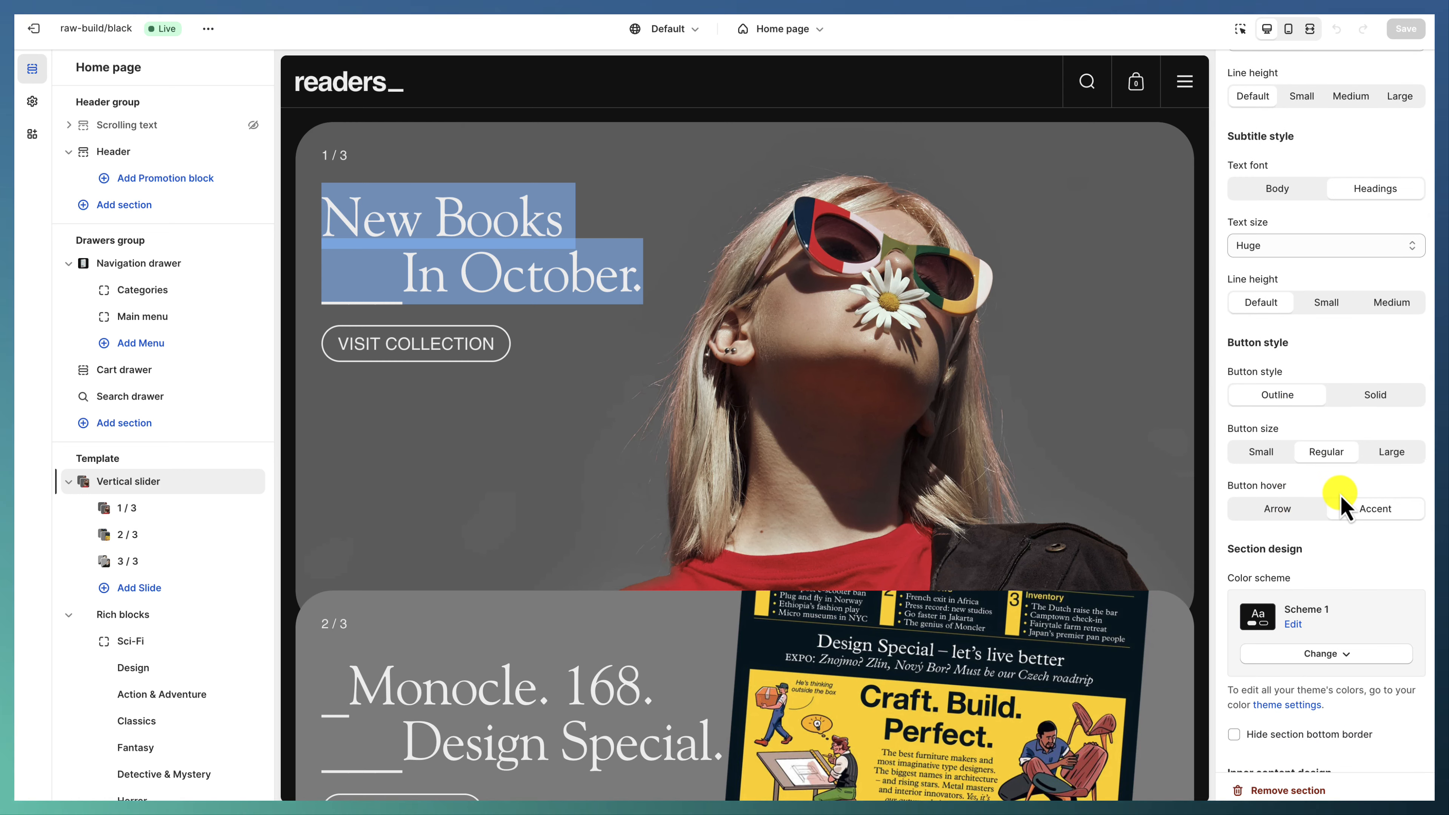
{"action": "scroll", "coordinate": [1337, 605], "scroll_direction": "down", "scroll_amount": 2}
{"action": "scroll", "coordinate": [1346, 548], "scroll_direction": "down", "scroll_amount": 4}
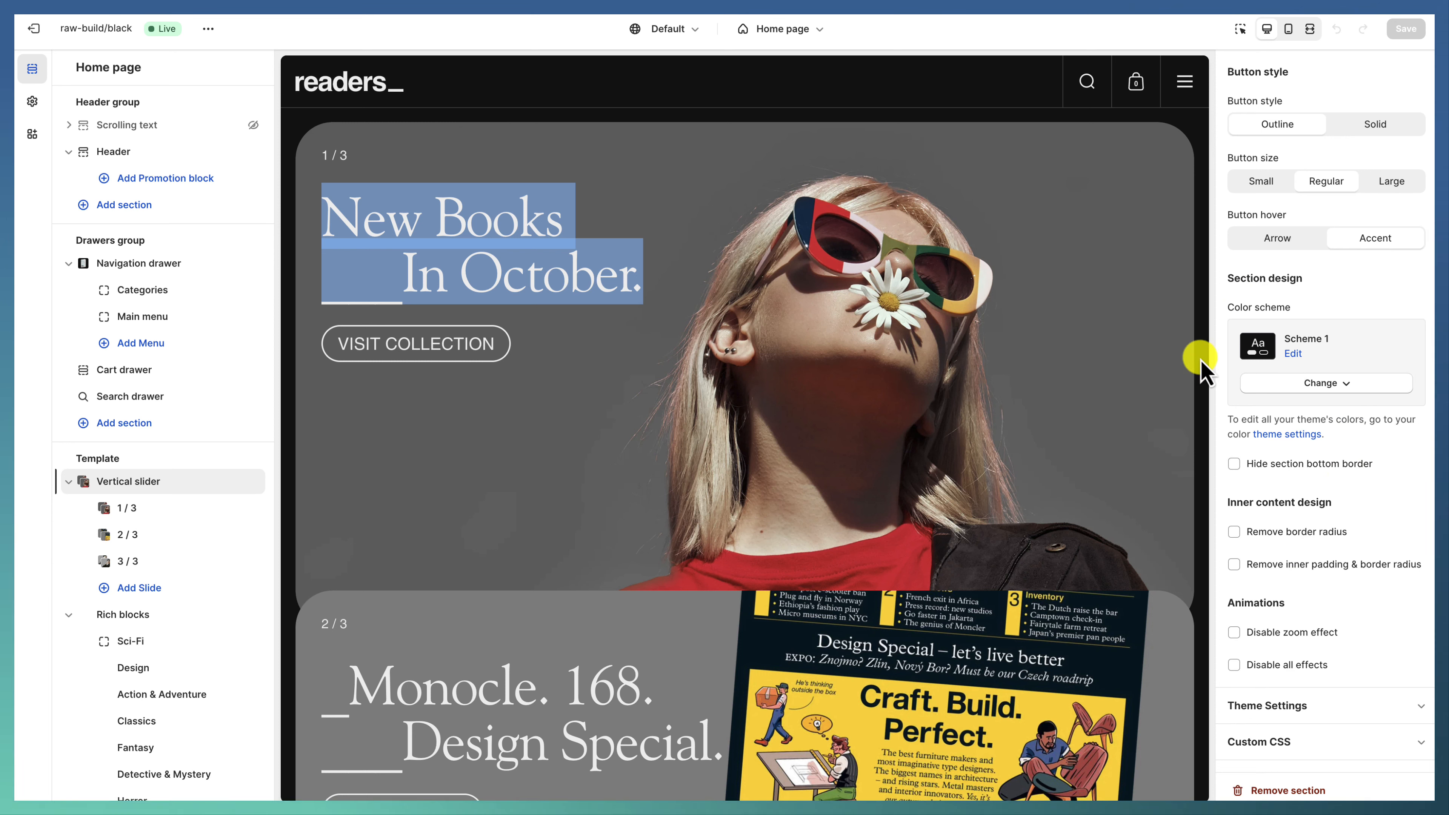
{"action": "left_click", "coordinate": [789, 233]}
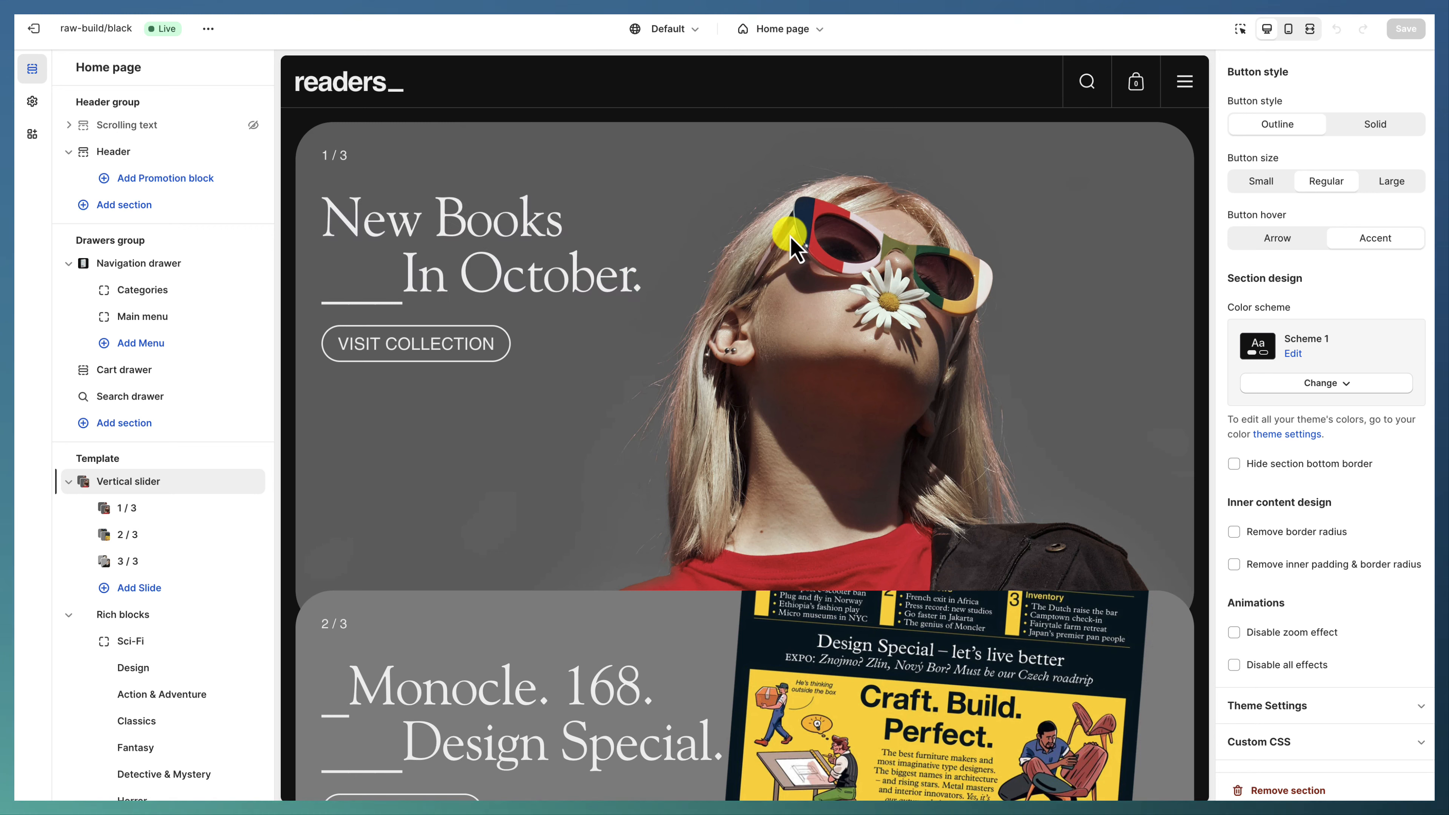
{"action": "scroll", "coordinate": [753, 235], "scroll_direction": "up", "scroll_amount": 1}
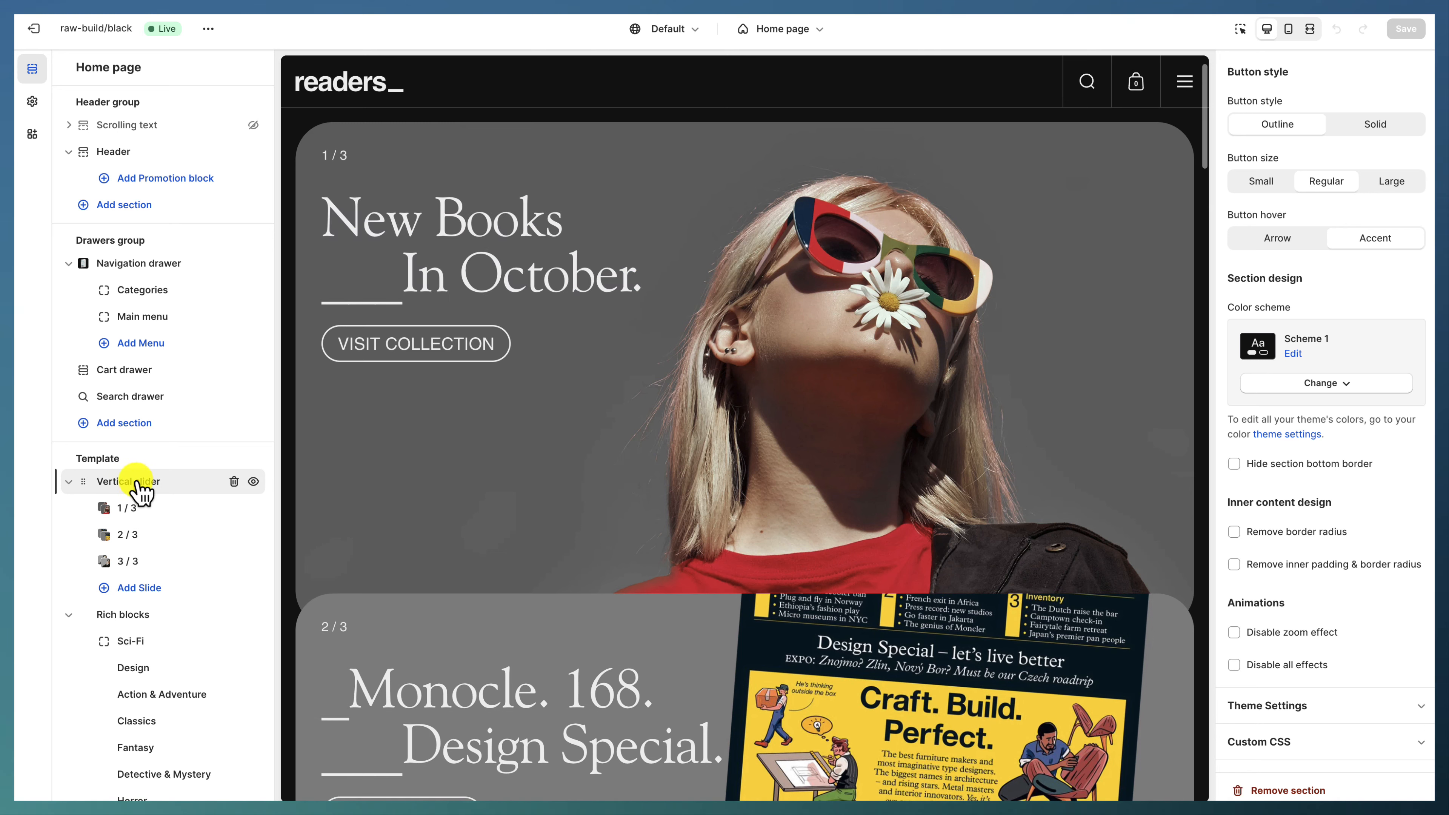
Examine the 1 / 3 slide's desktop and mobile images, overlay, title, subtitle and button settings, rechecking the slider's aspect ratios.
{"action": "left_click", "coordinate": [143, 510]}
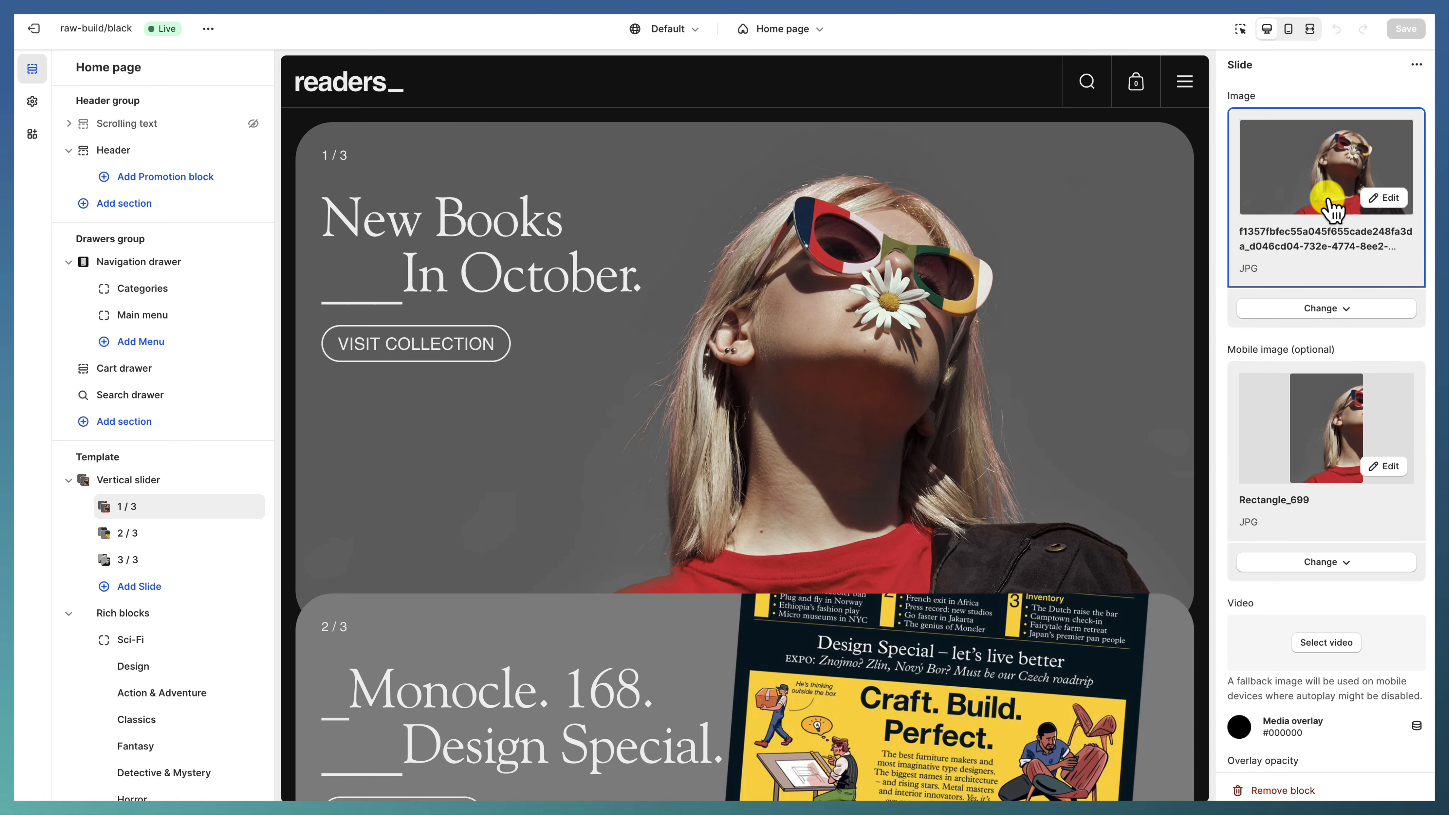
{"action": "left_click", "coordinate": [130, 481]}
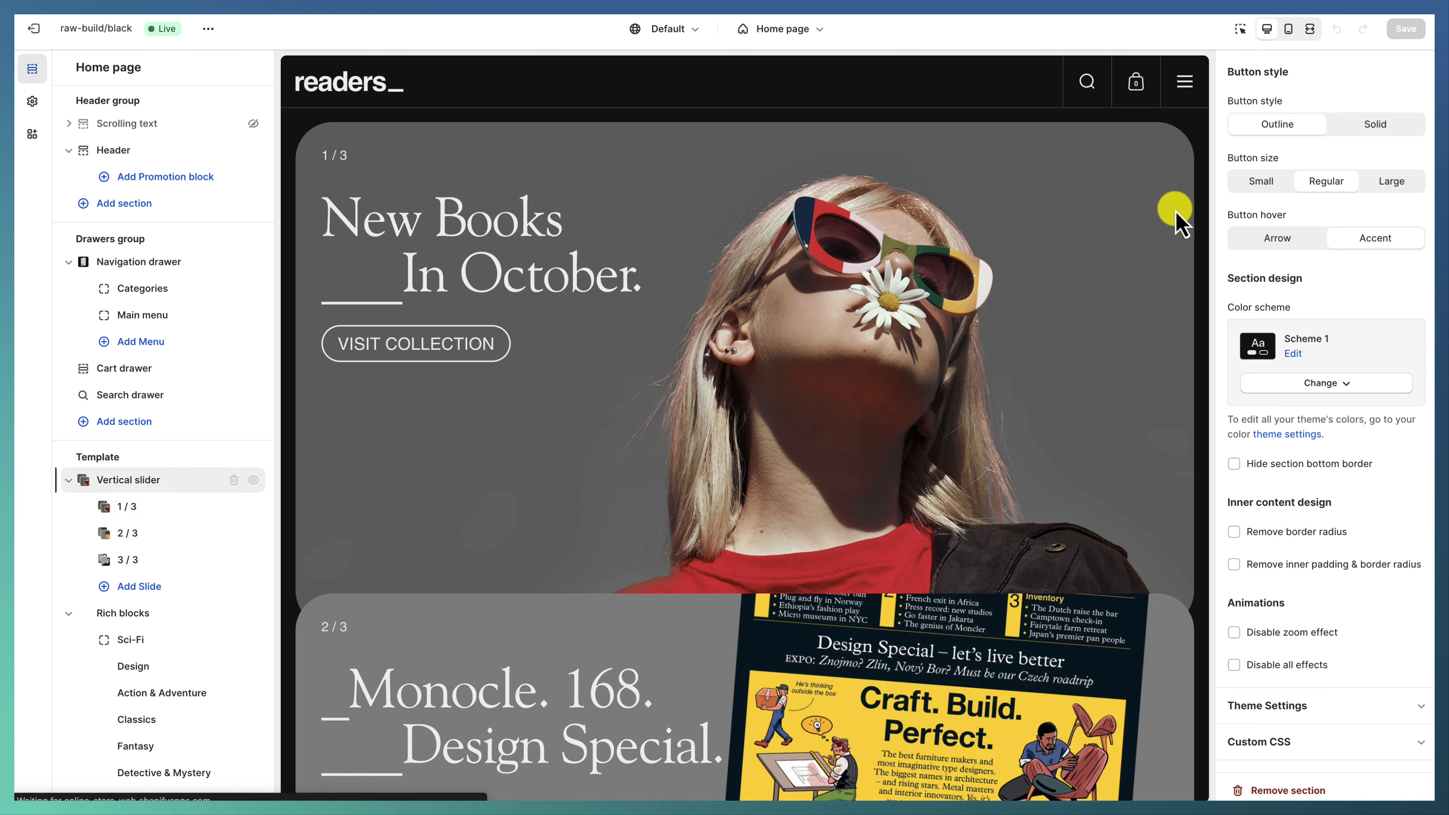
{"action": "scroll", "coordinate": [1300, 171], "scroll_direction": "up", "scroll_amount": 10}
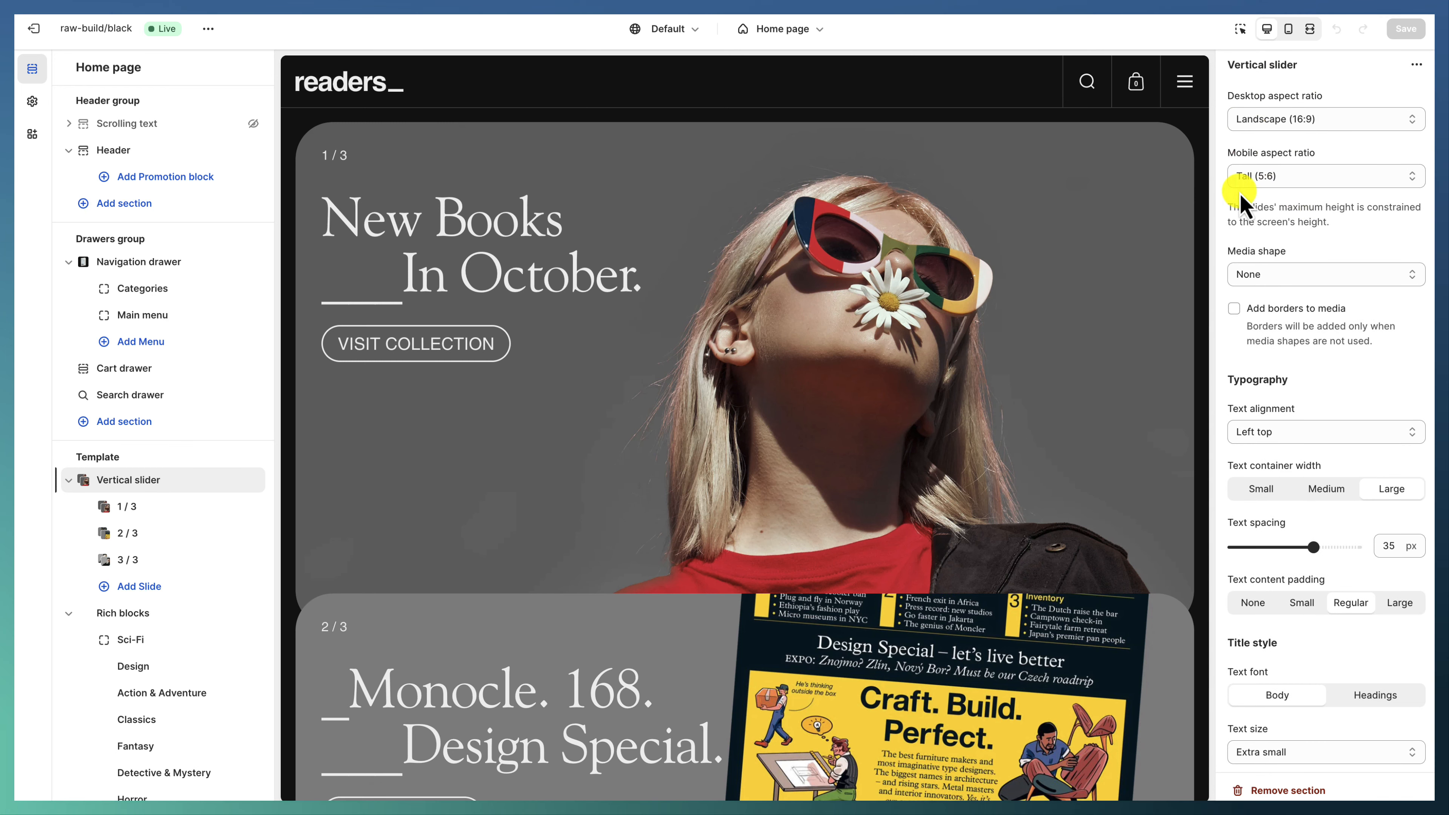
{"action": "left_click", "coordinate": [123, 507]}
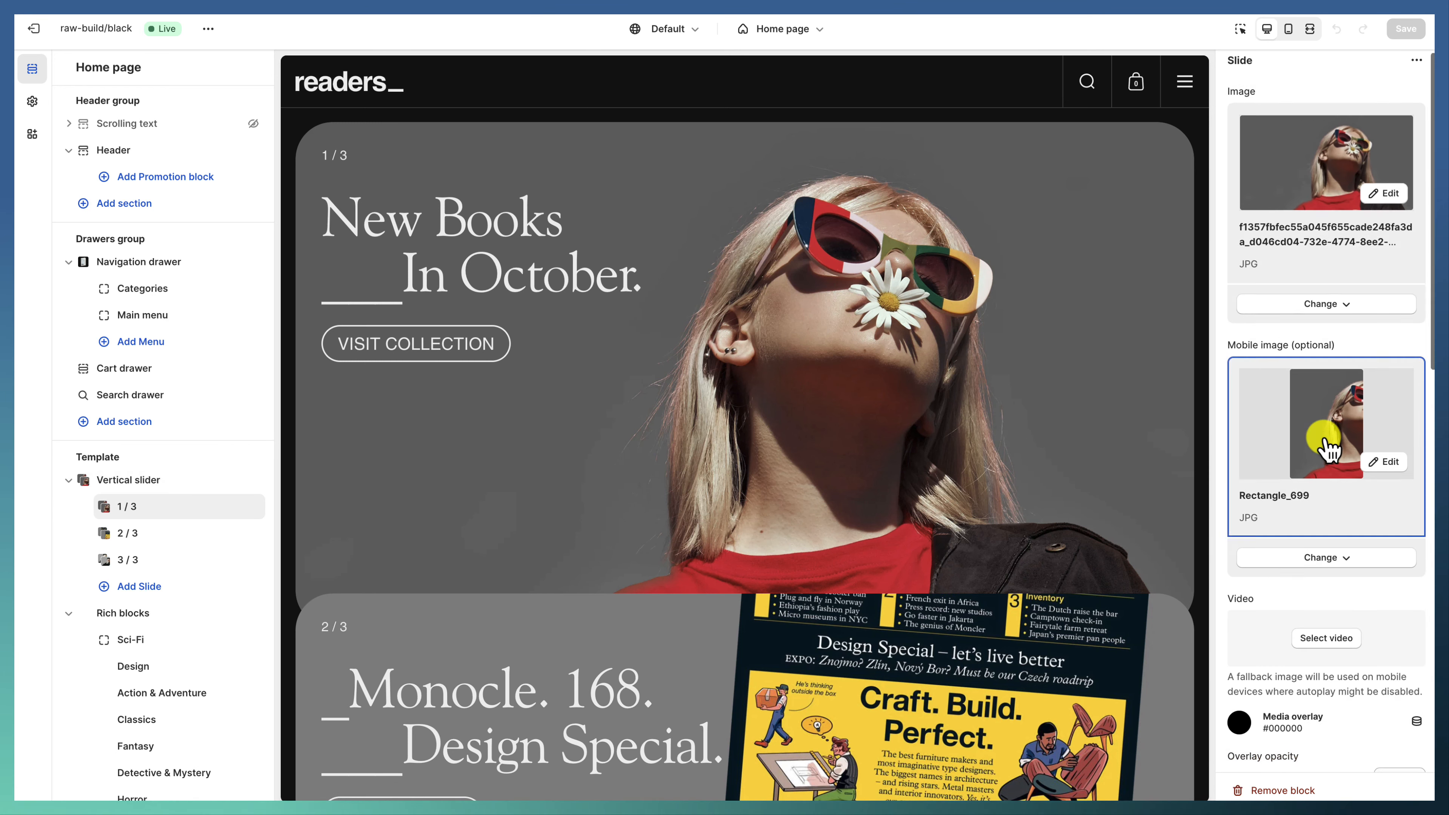
{"action": "scroll", "coordinate": [1327, 448], "scroll_direction": "down", "scroll_amount": 10}
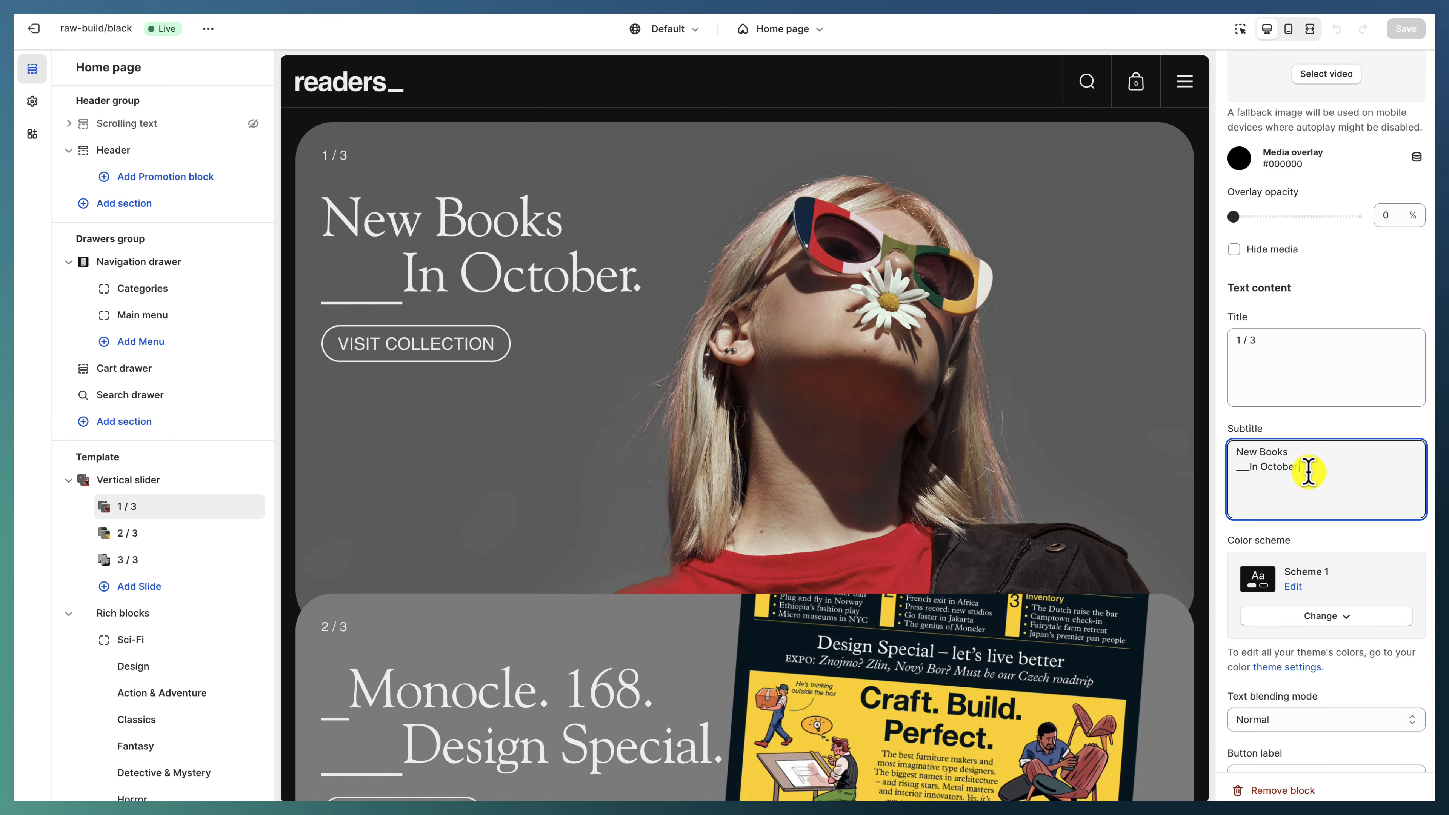
{"action": "scroll", "coordinate": [1315, 469], "scroll_direction": "down", "scroll_amount": 3}
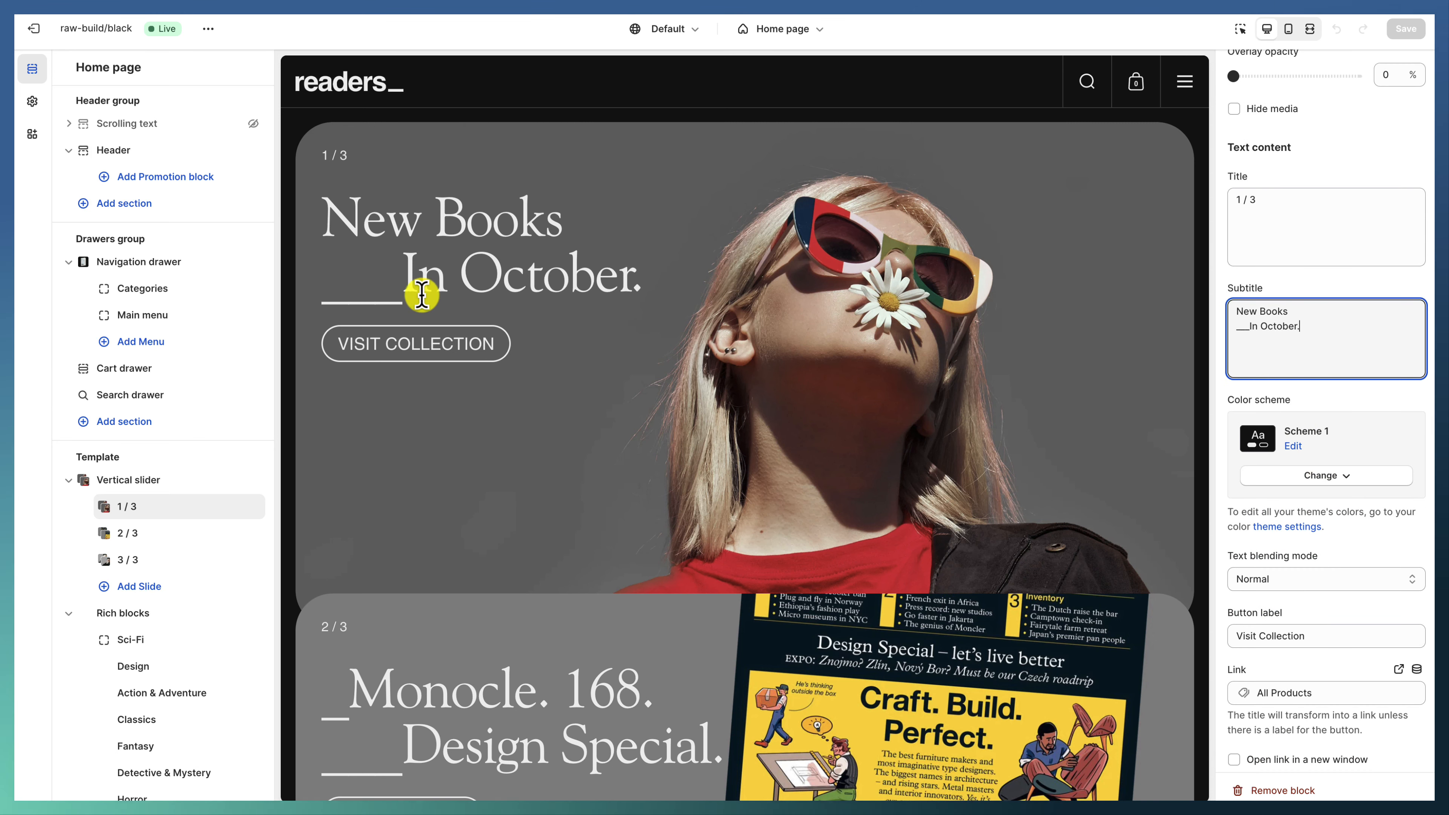
Set the 1 / 3 slide's title heading tag to span and its subtitle heading tag to H2.
{"action": "left_click_drag", "start_coordinate": [327, 214], "coordinate": [596, 364]}
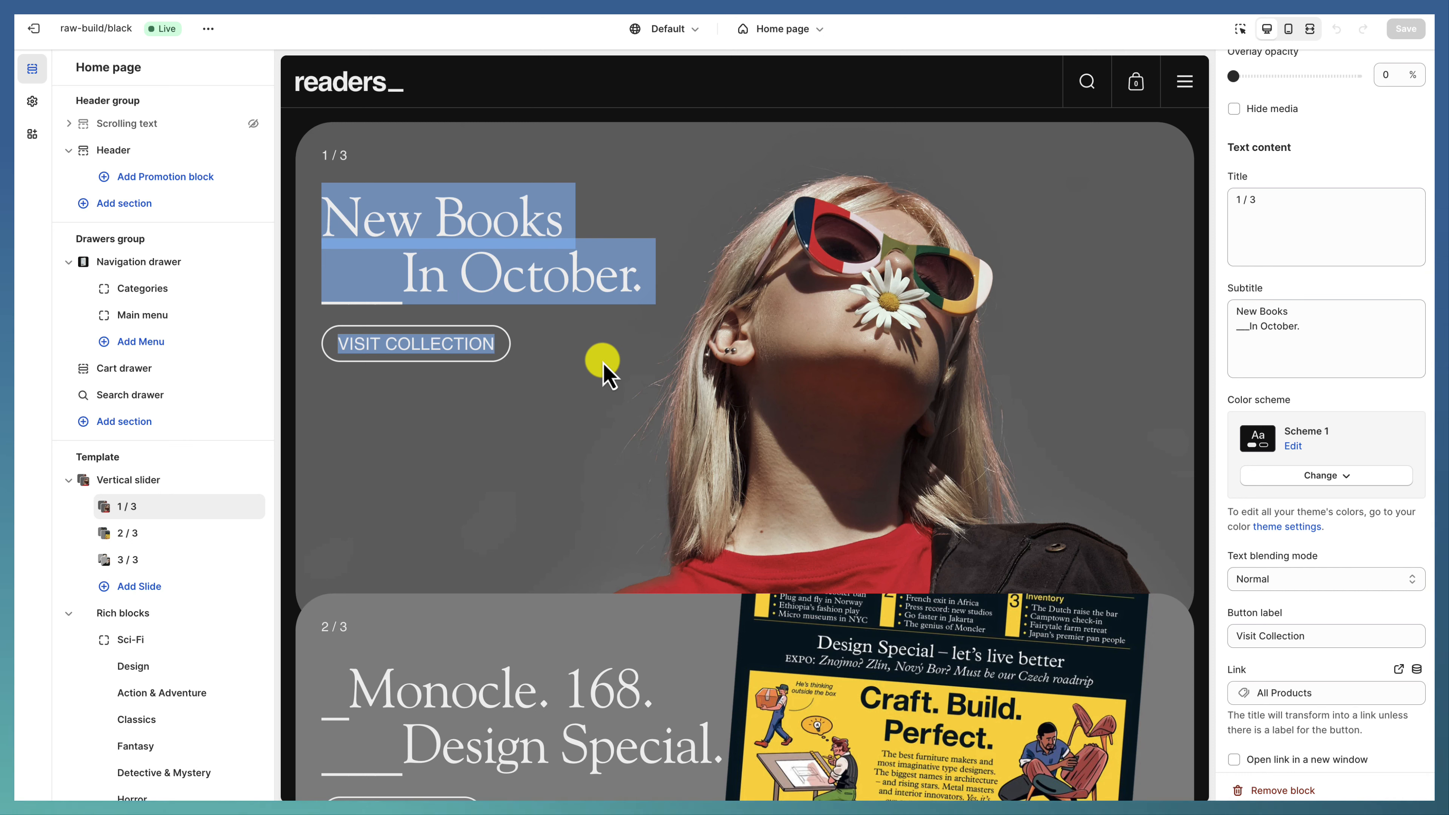
{"action": "left_click", "coordinate": [603, 366]}
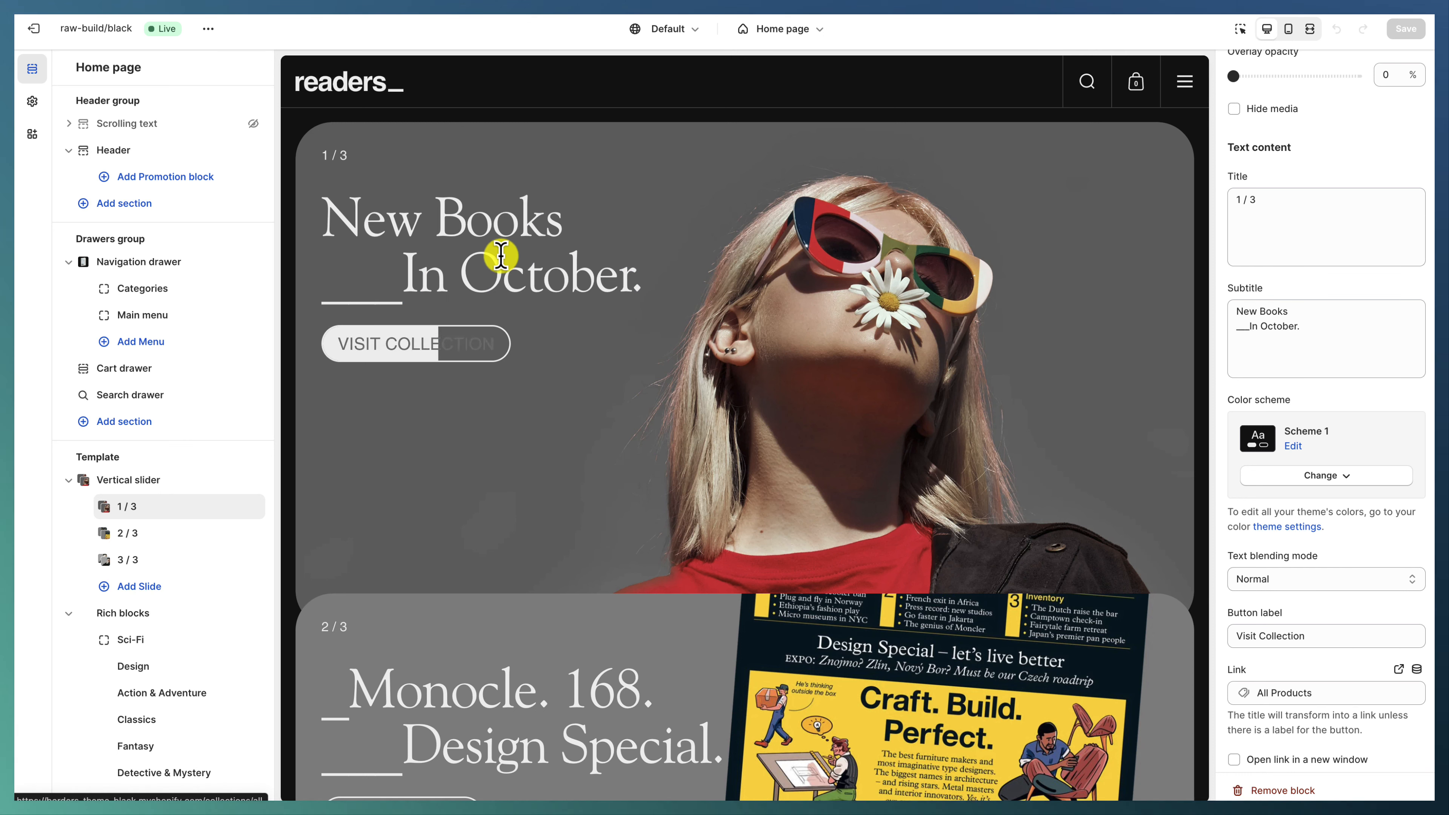
{"action": "scroll", "coordinate": [1348, 494], "scroll_direction": "down", "scroll_amount": 4}
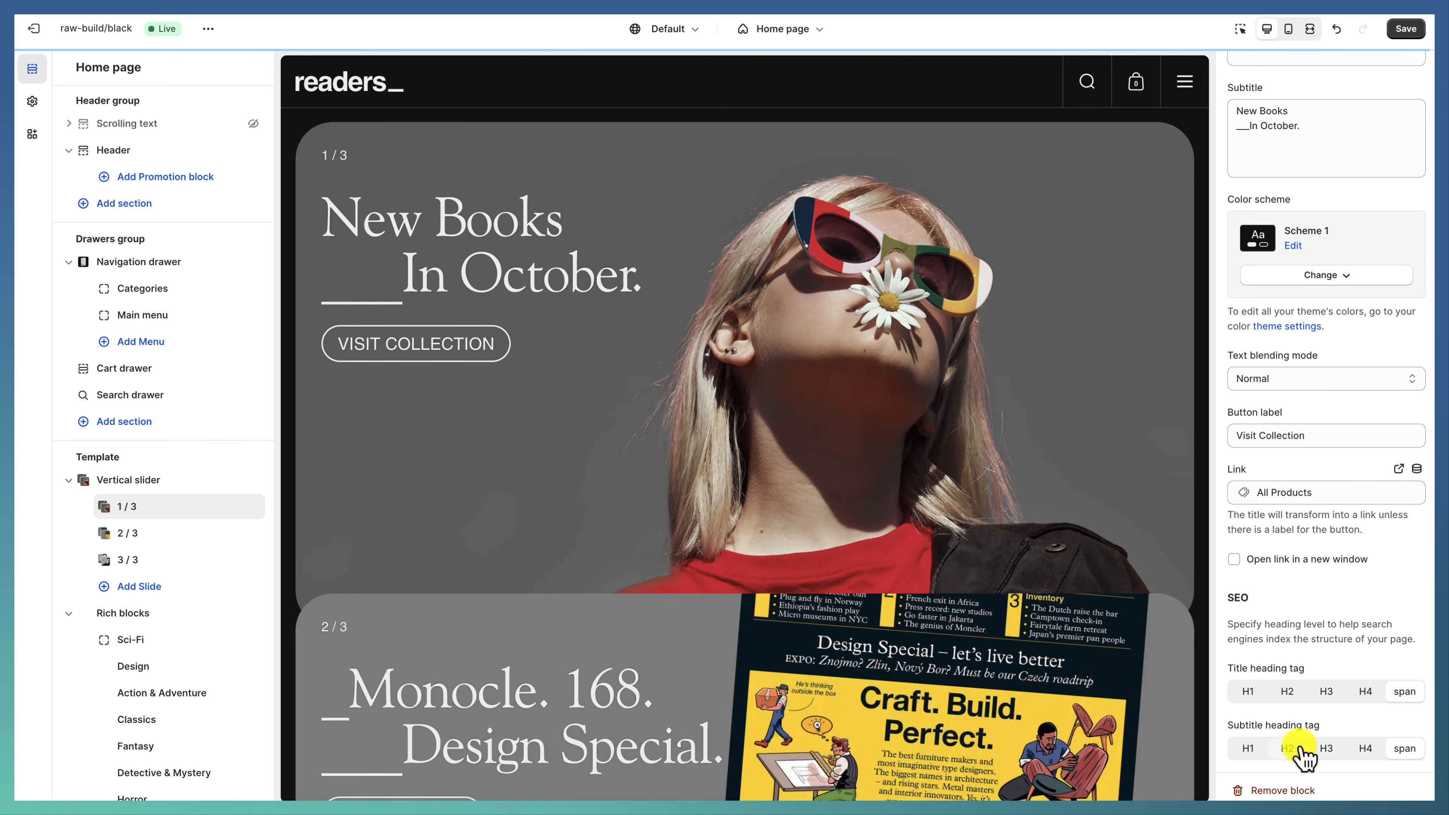
{"action": "left_click", "coordinate": [1285, 748]}
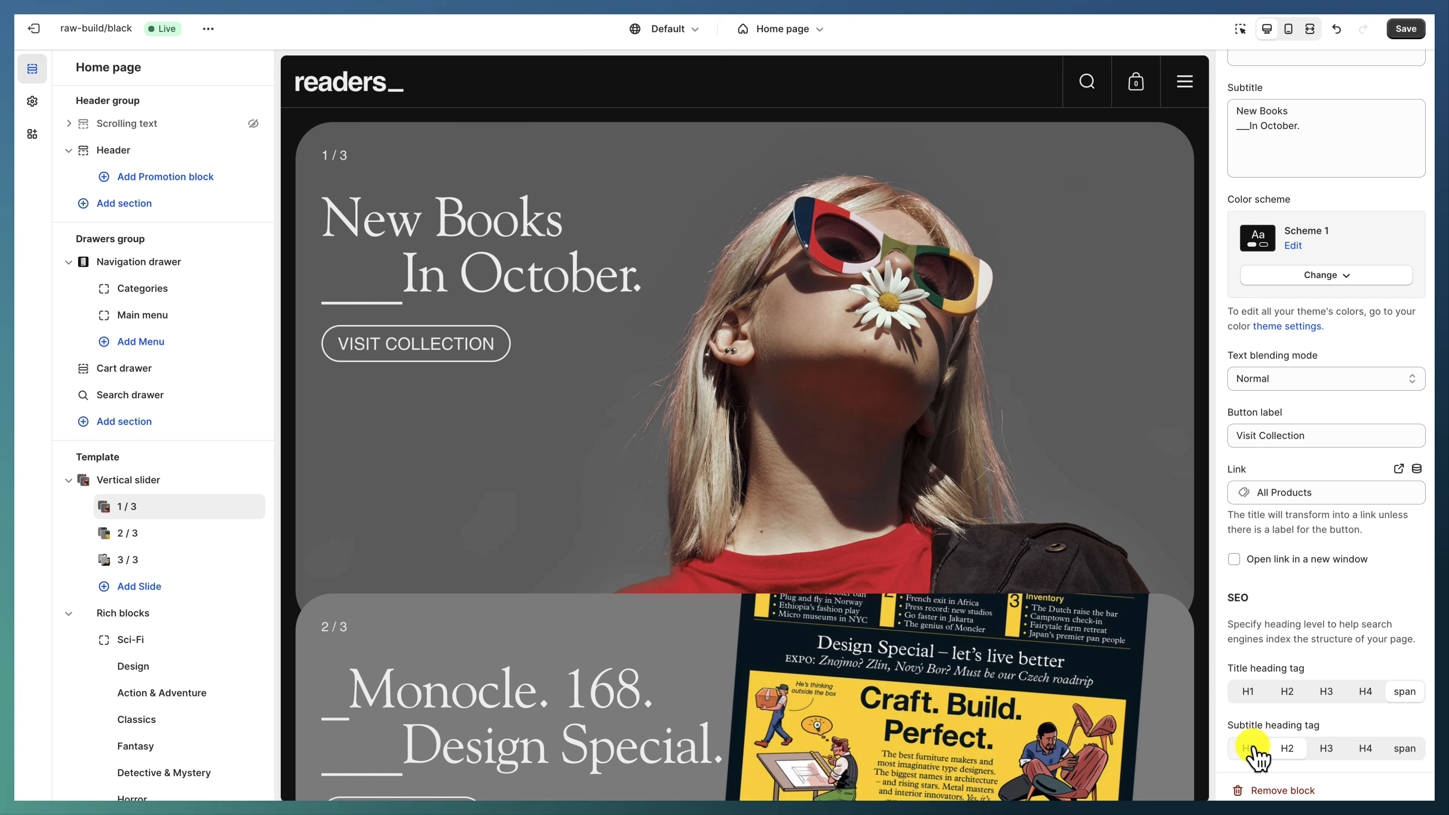
Open the 2 / 3 slide and view the remaining slides down to the Popular categories section in the preview.
{"action": "left_click", "coordinate": [151, 533]}
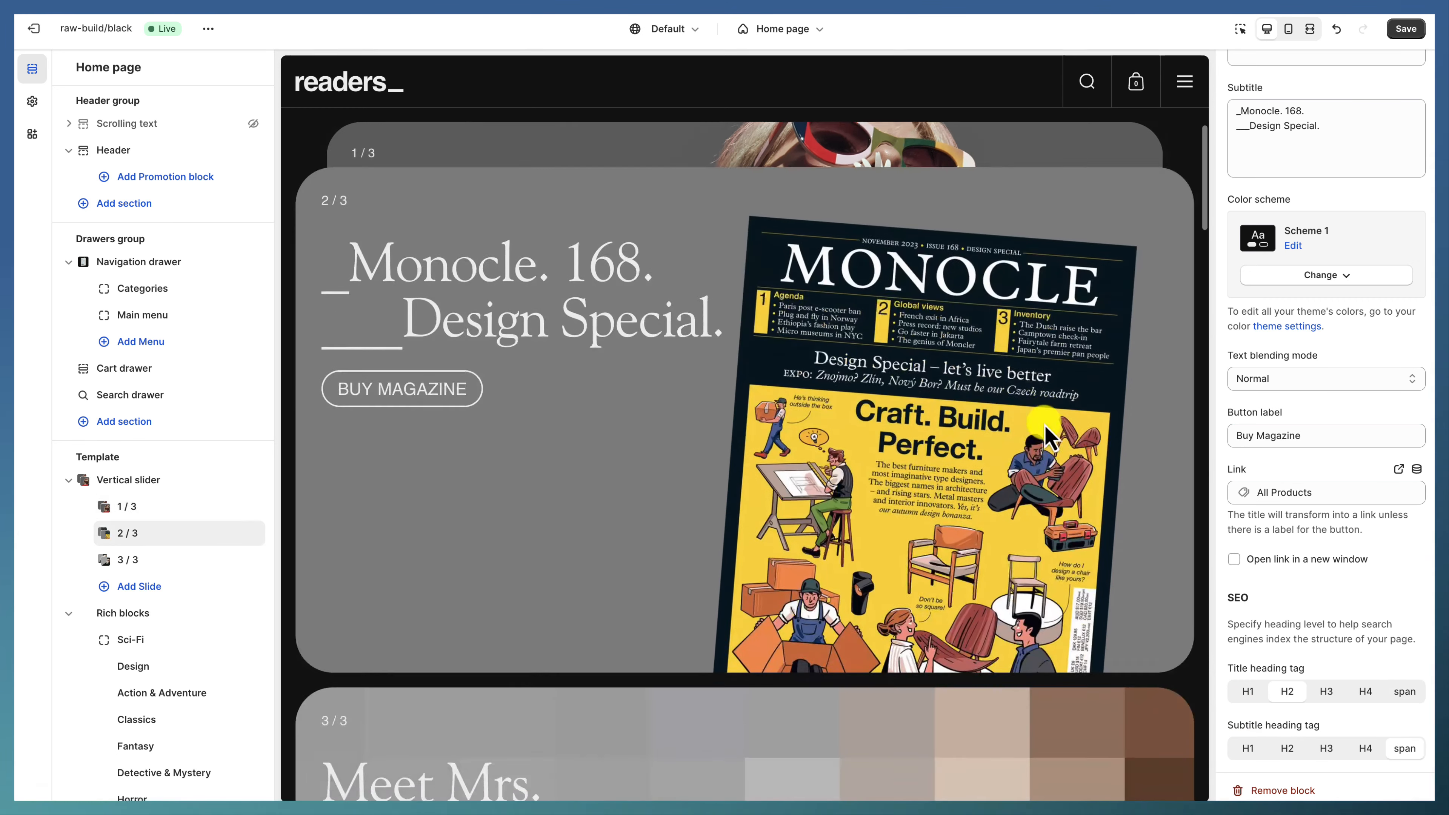
{"action": "scroll", "coordinate": [1049, 435], "scroll_direction": "down", "scroll_amount": 3}
{"action": "scroll", "coordinate": [1045, 436], "scroll_direction": "down", "scroll_amount": 2}
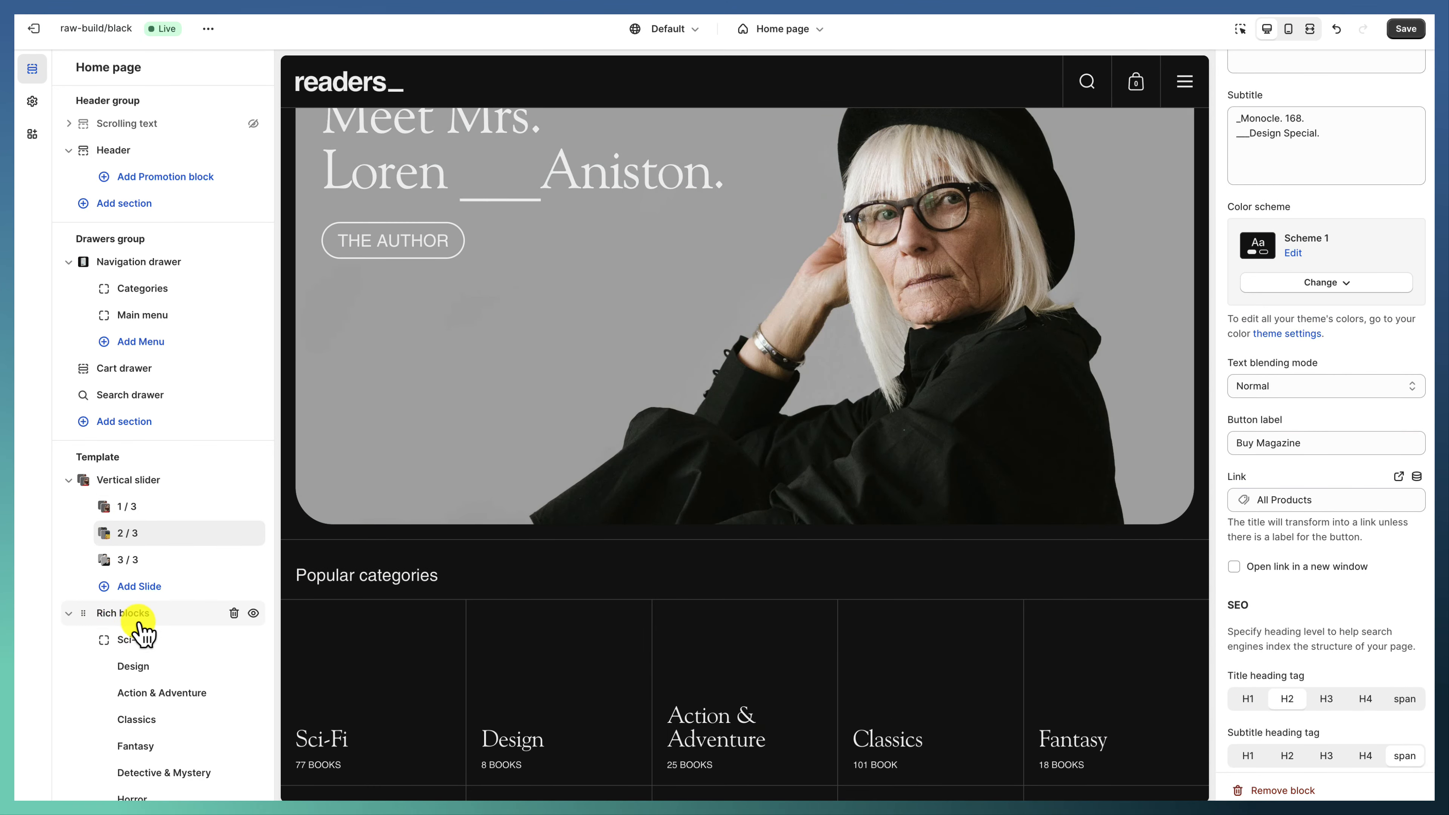
Open the Rich blocks section and examine its heading, layout, aspect ratio, typography, button style and footer settings.
{"action": "left_click", "coordinate": [138, 621]}
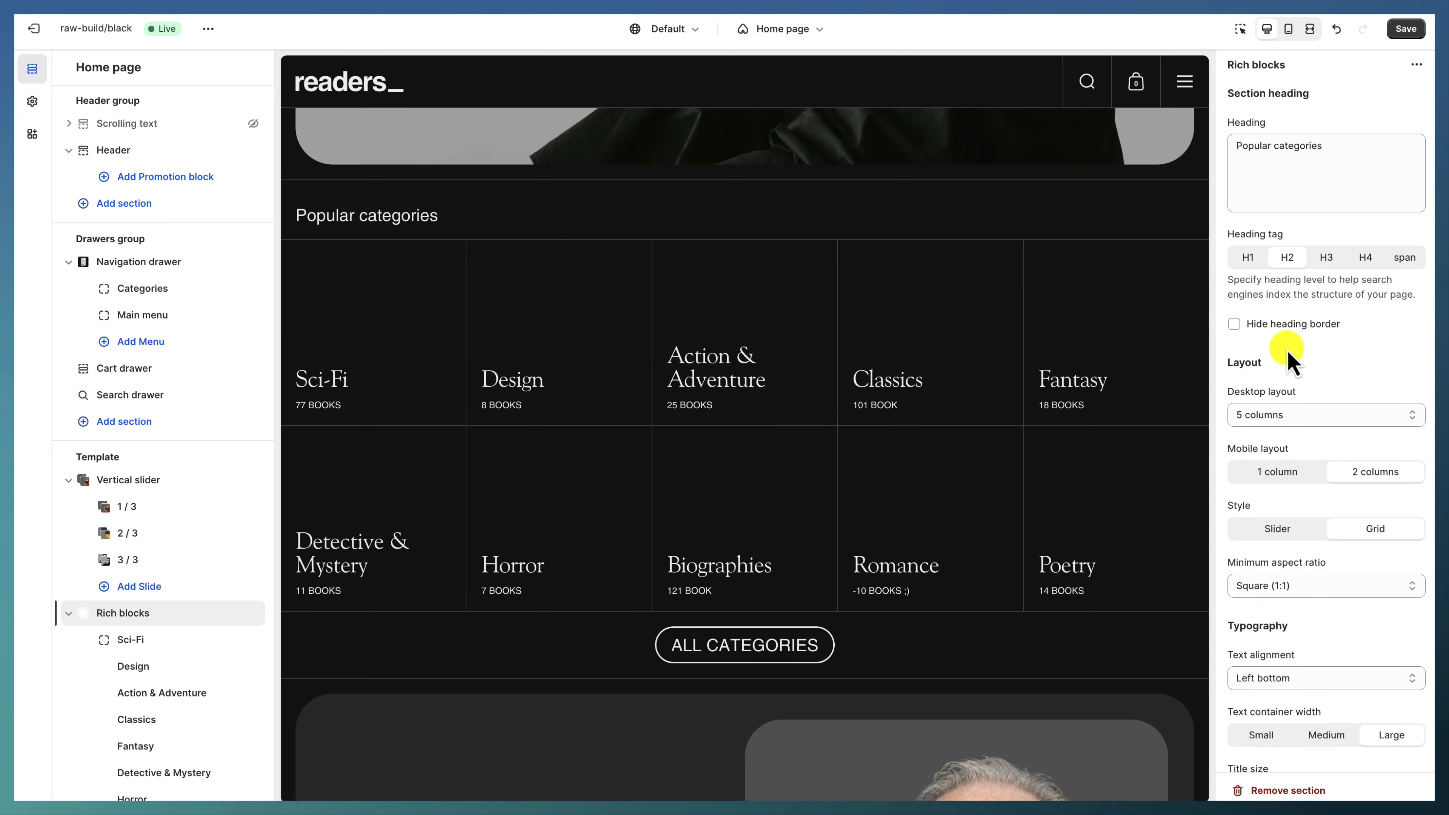
{"action": "scroll", "coordinate": [1290, 354], "scroll_direction": "down", "scroll_amount": 5}
{"action": "scroll", "coordinate": [1290, 356], "scroll_direction": "down", "scroll_amount": 2}
{"action": "scroll", "coordinate": [1291, 365], "scroll_direction": "up", "scroll_amount": 7}
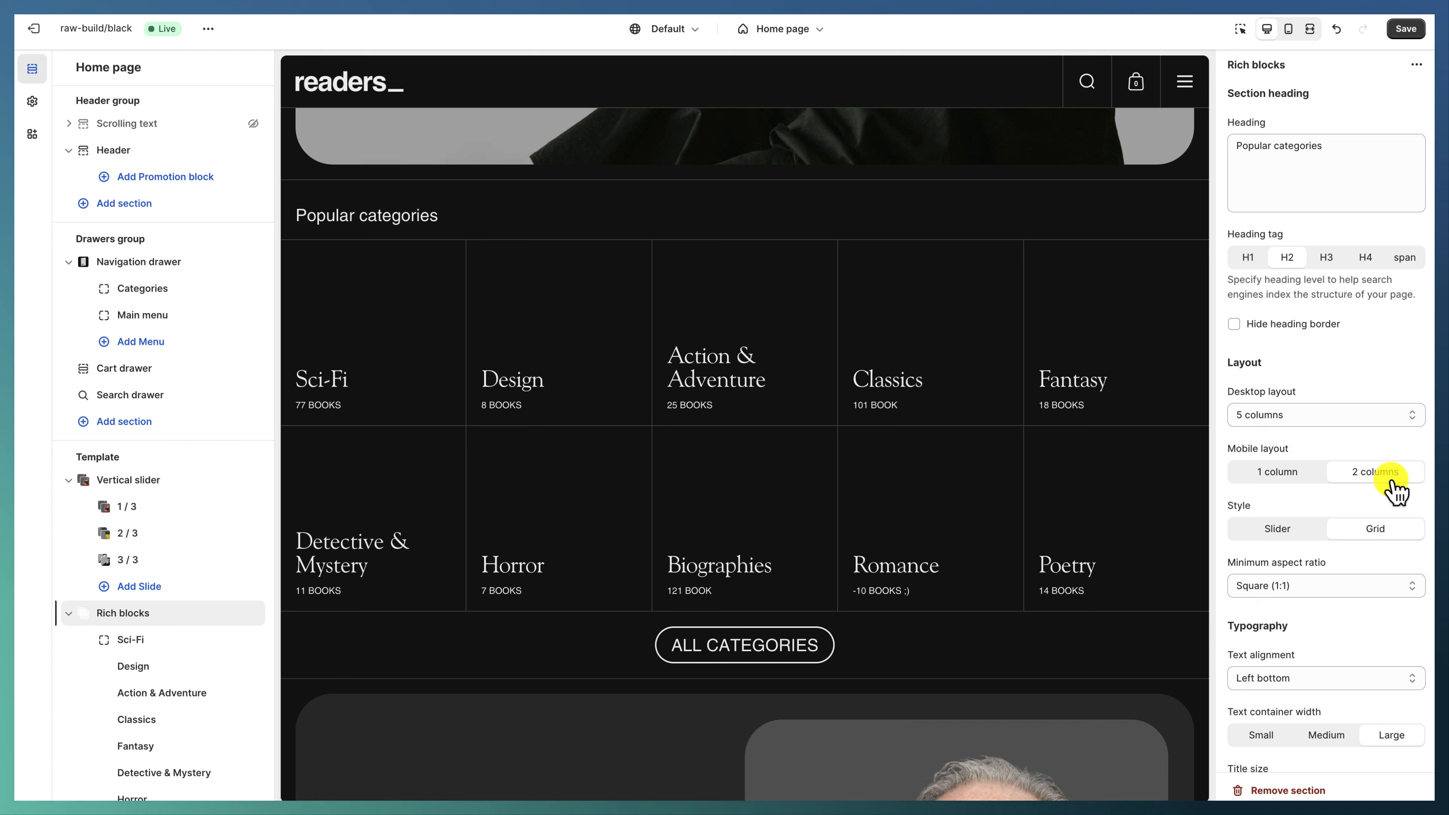
{"action": "scroll", "coordinate": [1355, 549], "scroll_direction": "down", "scroll_amount": 2}
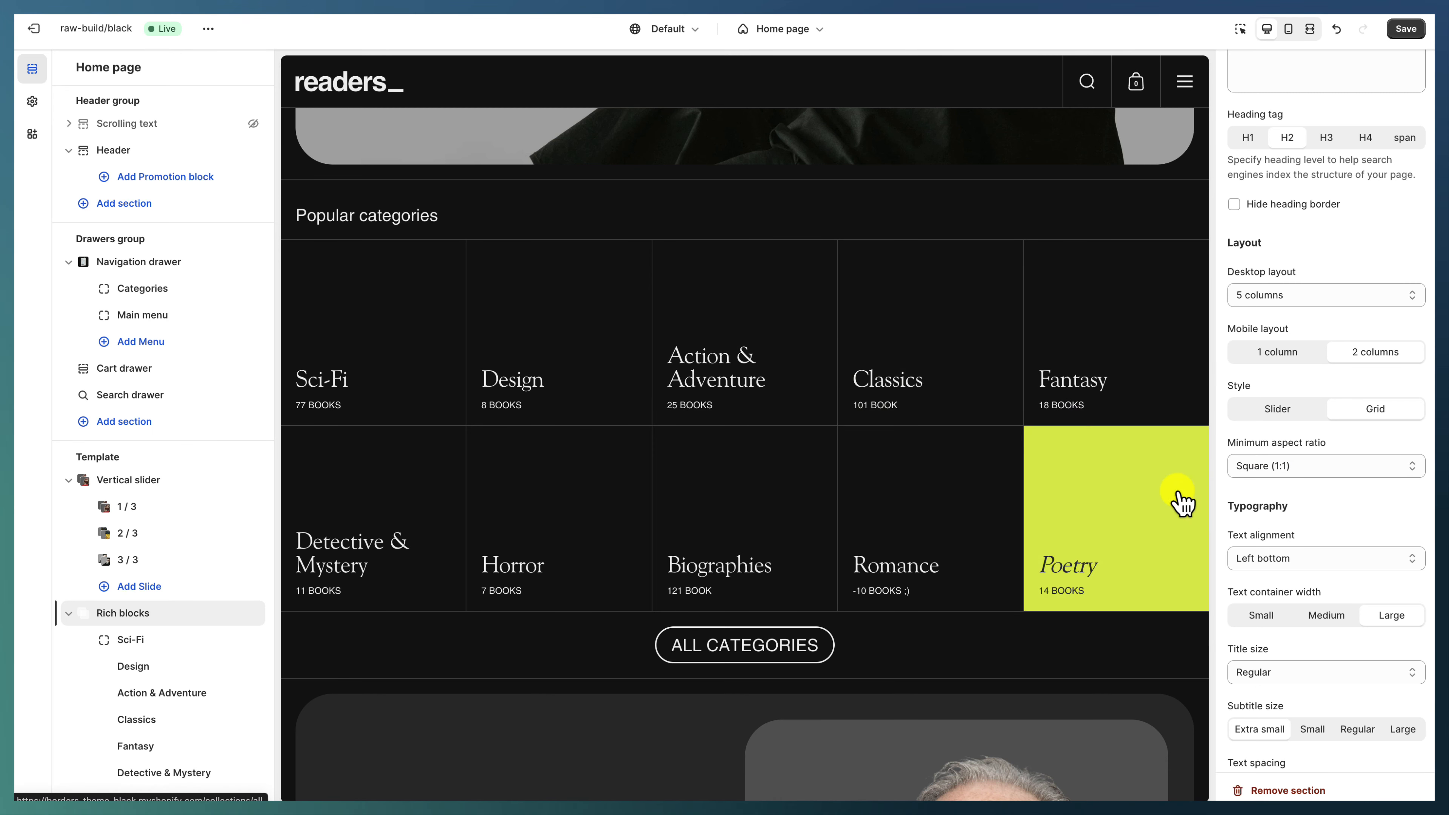
{"action": "scroll", "coordinate": [1326, 536], "scroll_direction": "down", "scroll_amount": 2}
{"action": "scroll", "coordinate": [1326, 537], "scroll_direction": "down", "scroll_amount": 2}
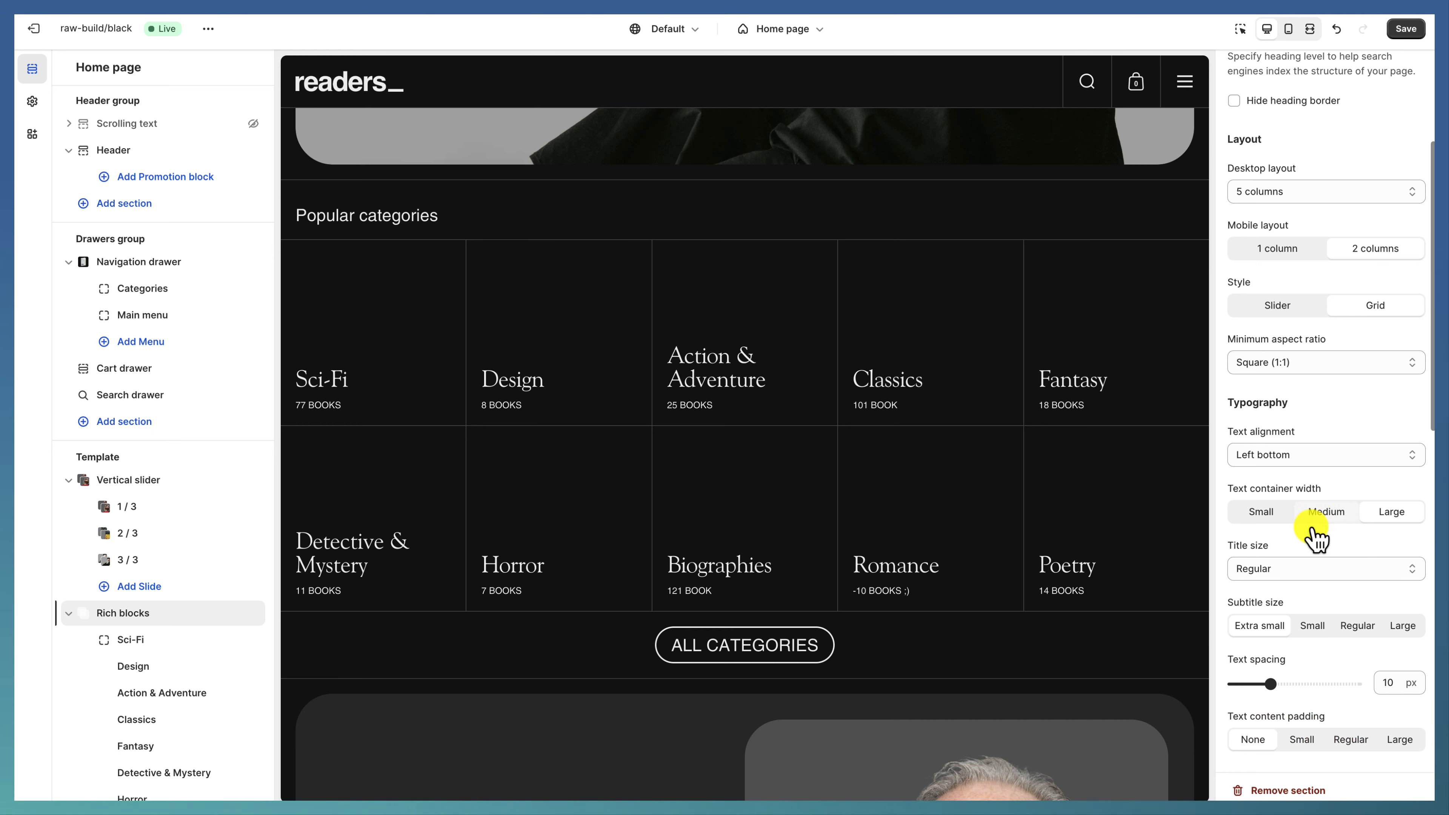
{"action": "scroll", "coordinate": [1317, 572], "scroll_direction": "down", "scroll_amount": 1}
{"action": "scroll", "coordinate": [1317, 542], "scroll_direction": "down", "scroll_amount": 3}
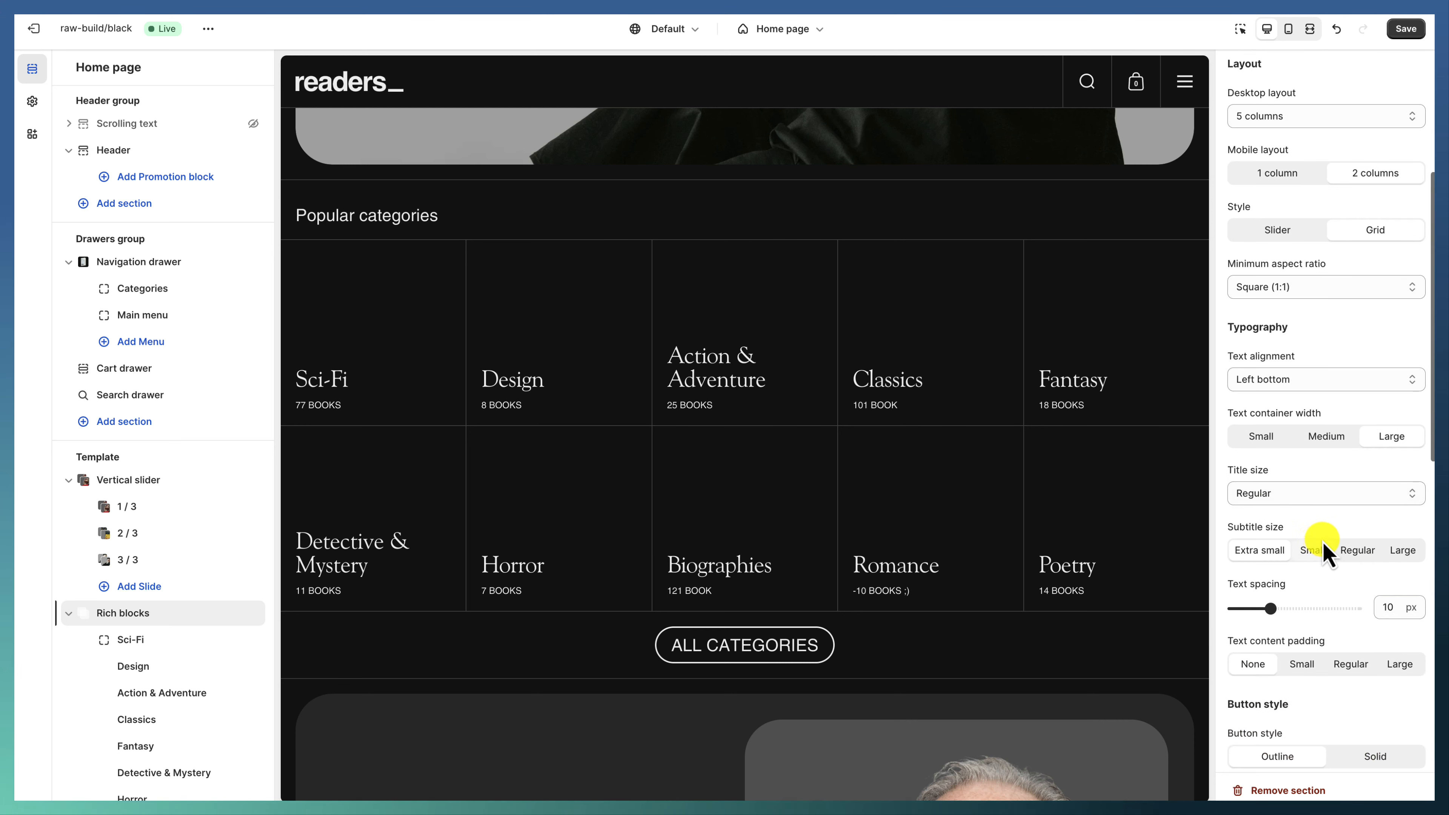
{"action": "scroll", "coordinate": [1314, 551], "scroll_direction": "down", "scroll_amount": 4}
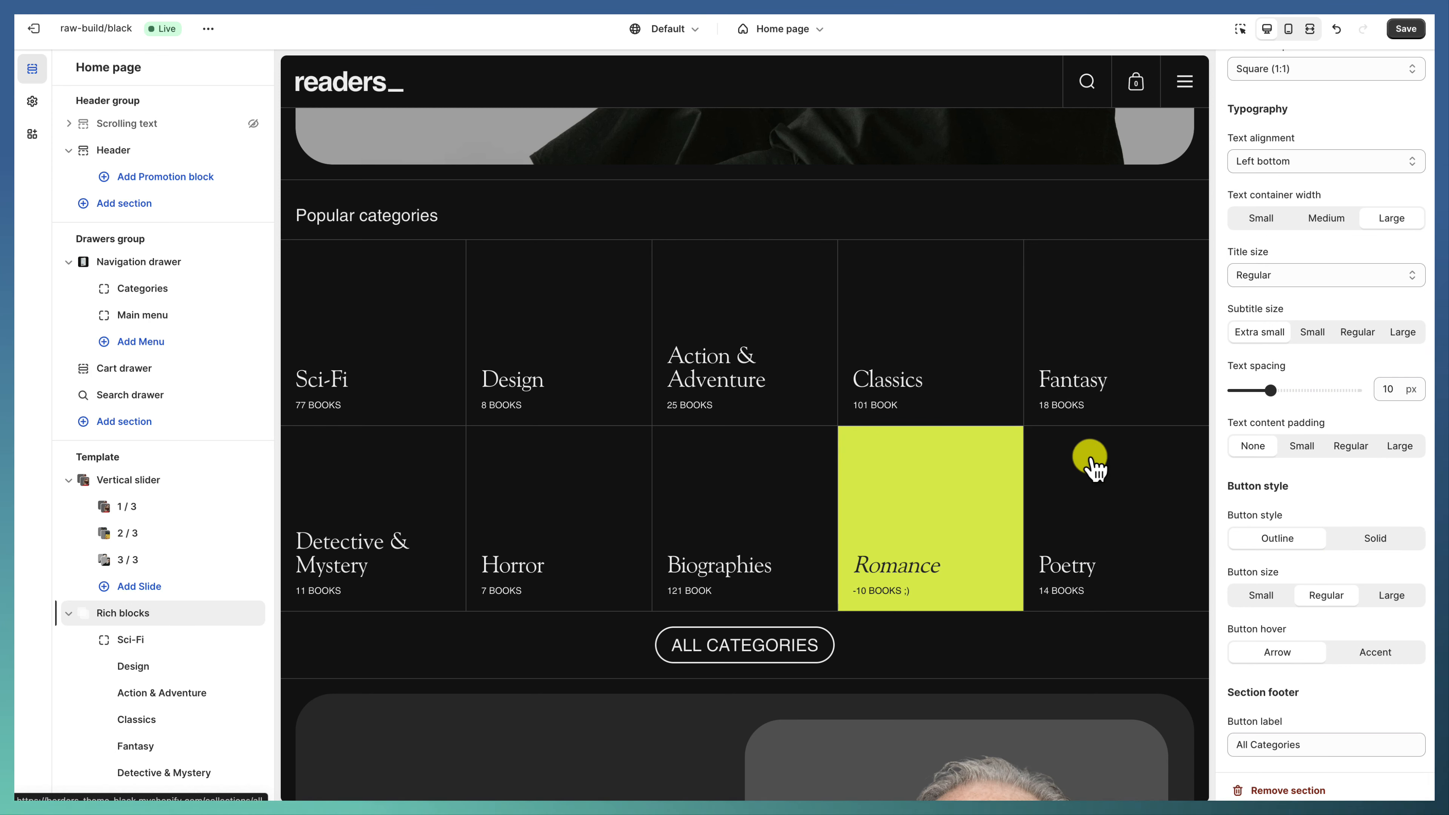
Open the Sci-Fi block and examine its media, title, subtitle, color scheme, button, link and heading tag settings.
{"action": "left_click", "coordinate": [156, 642]}
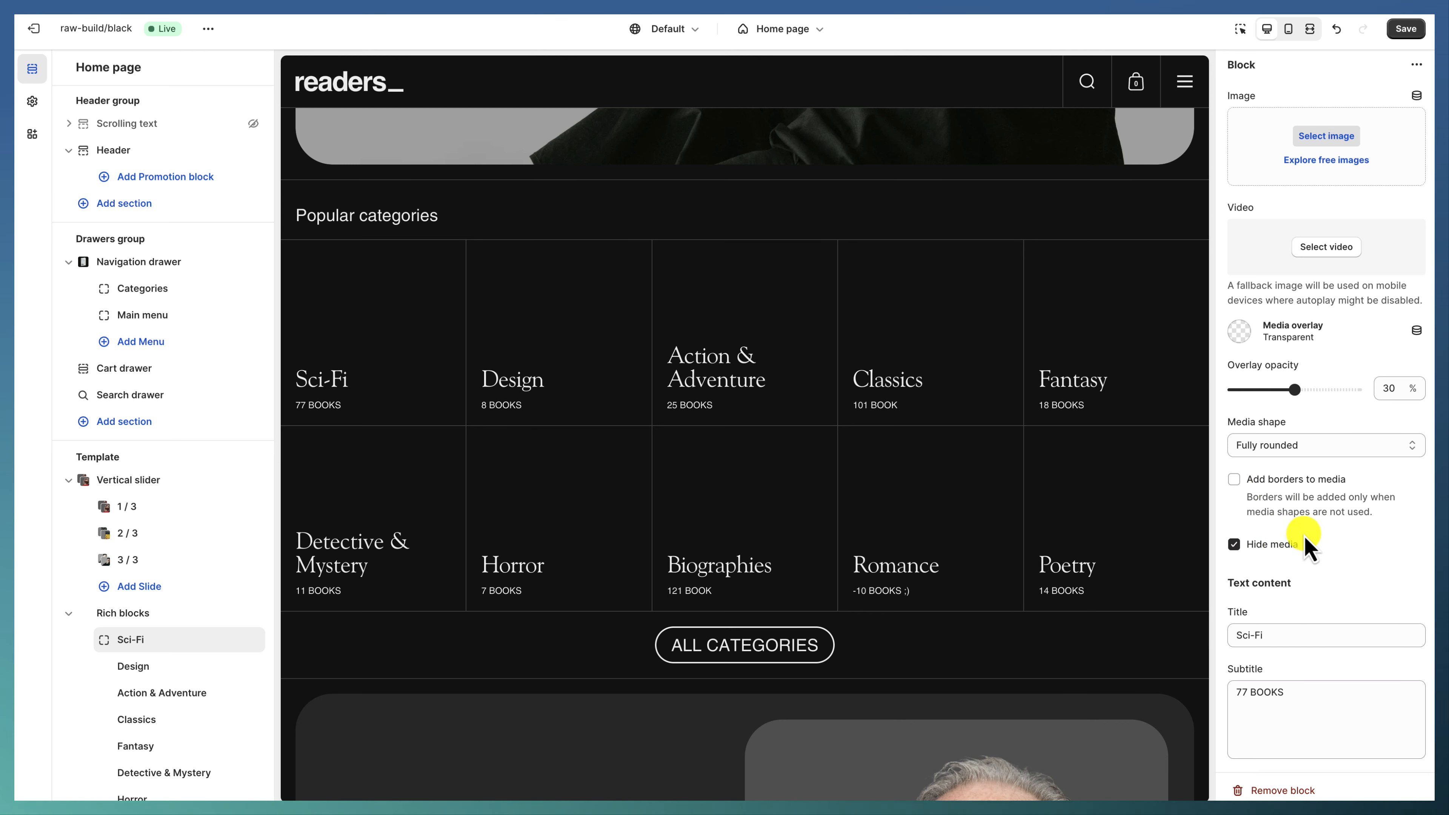
{"action": "scroll", "coordinate": [1303, 564], "scroll_direction": "down", "scroll_amount": 5}
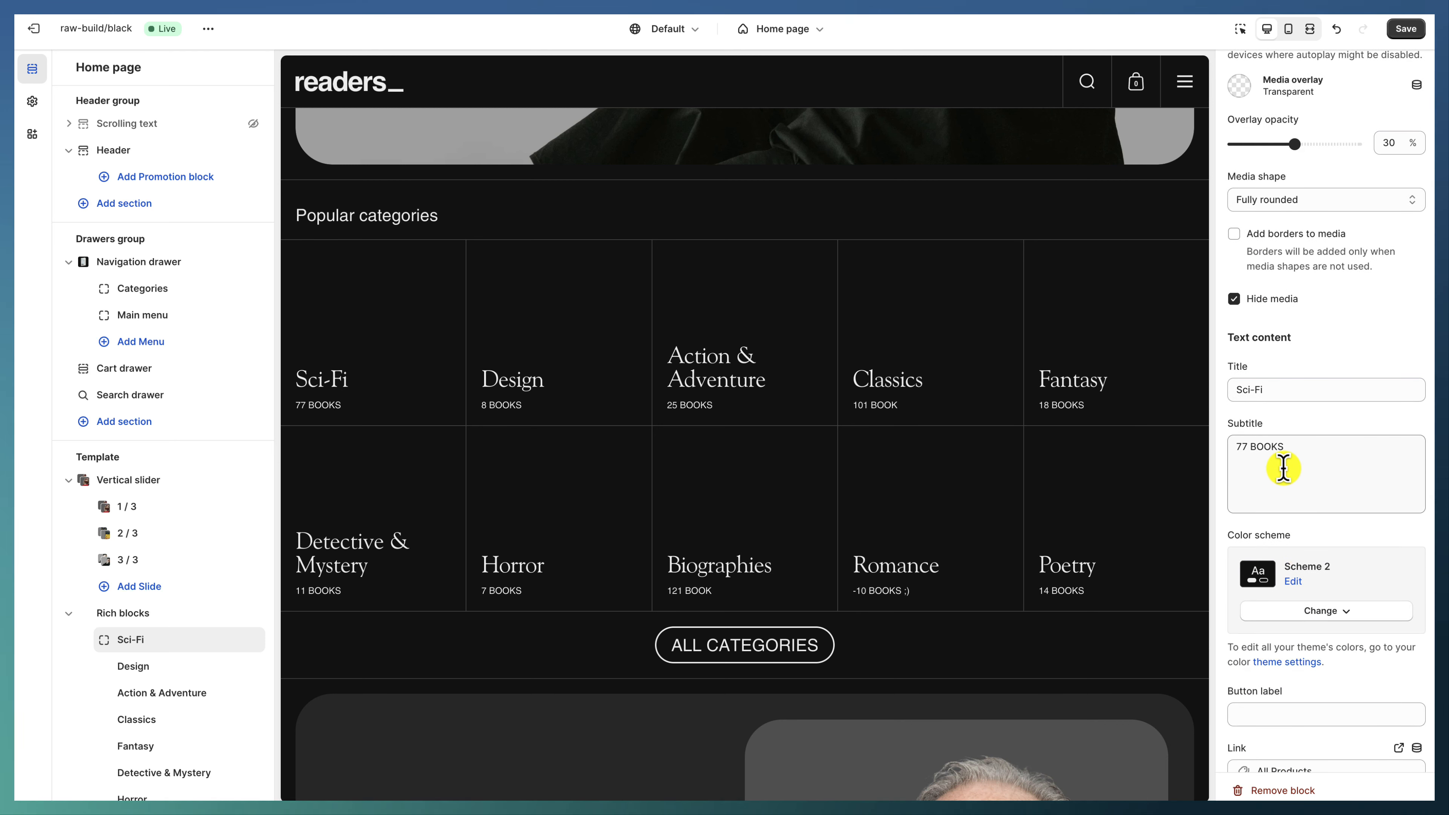
{"action": "left_click", "coordinate": [1267, 459]}
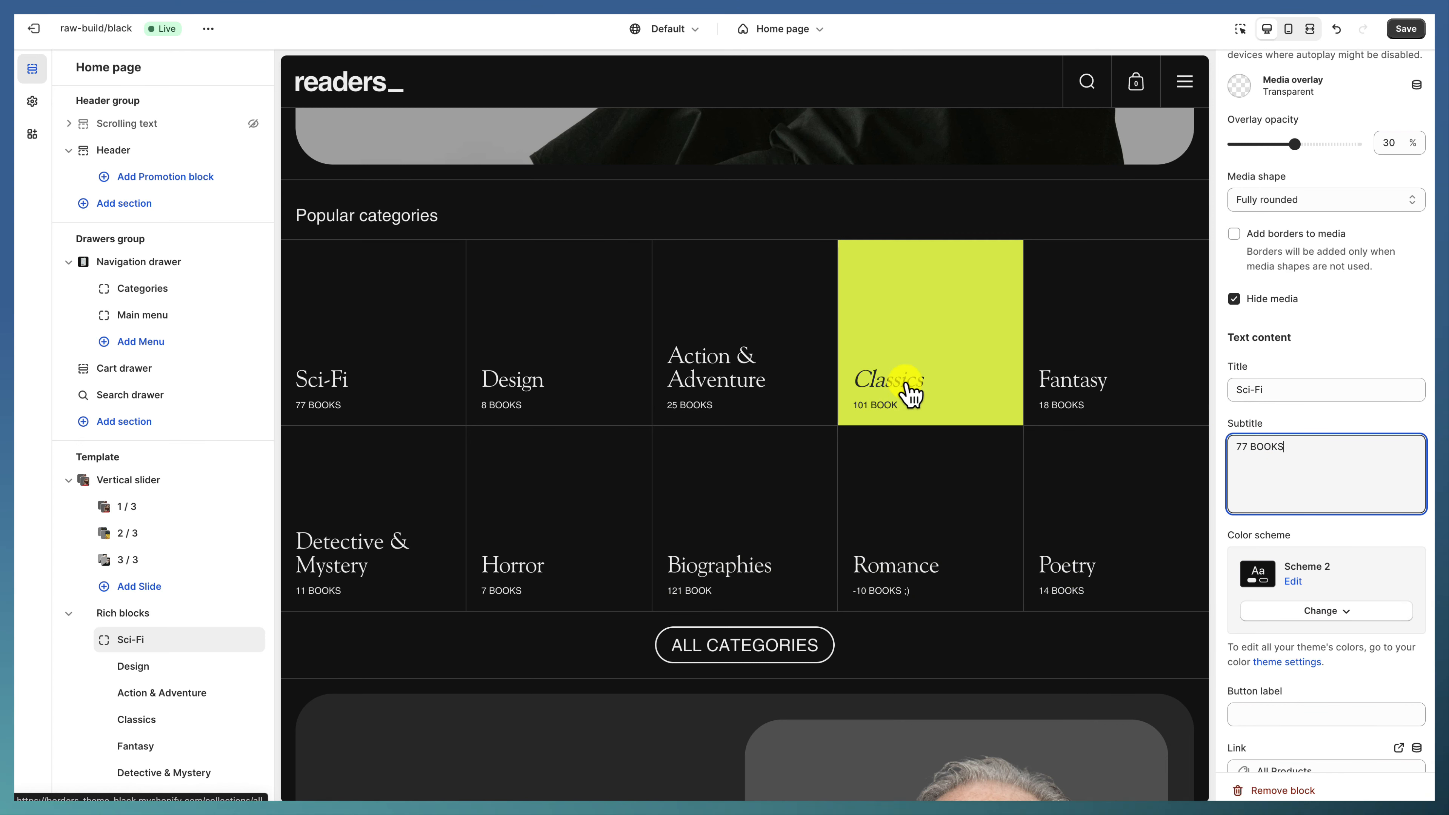
{"action": "scroll", "coordinate": [1297, 508], "scroll_direction": "down", "scroll_amount": 3}
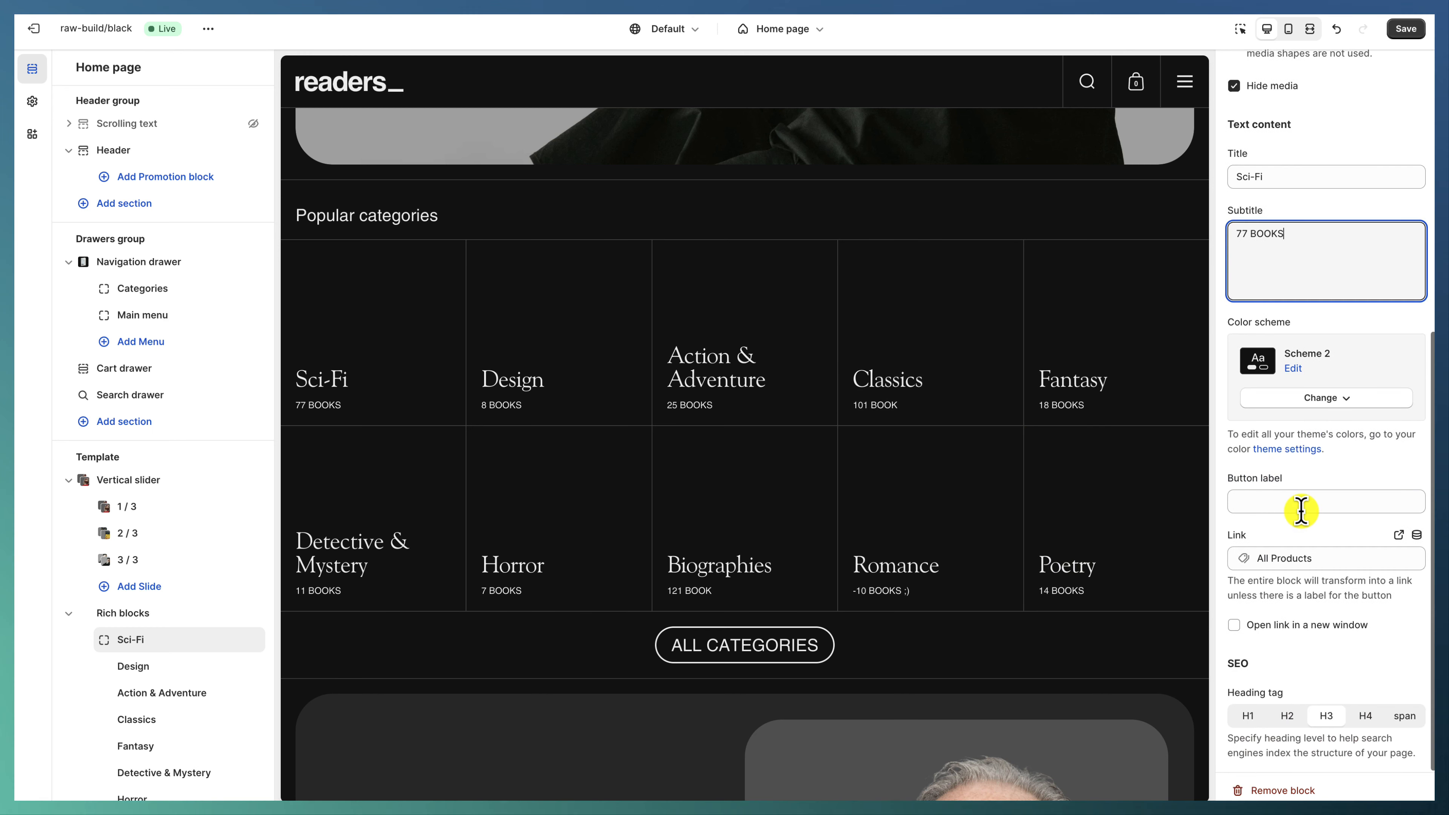
{"action": "scroll", "coordinate": [1299, 509], "scroll_direction": "up", "scroll_amount": 7}
Set the Sci-Fi block's media overlay color to the recently used lime #D3EC18.
{"action": "left_click", "coordinate": [1248, 339]}
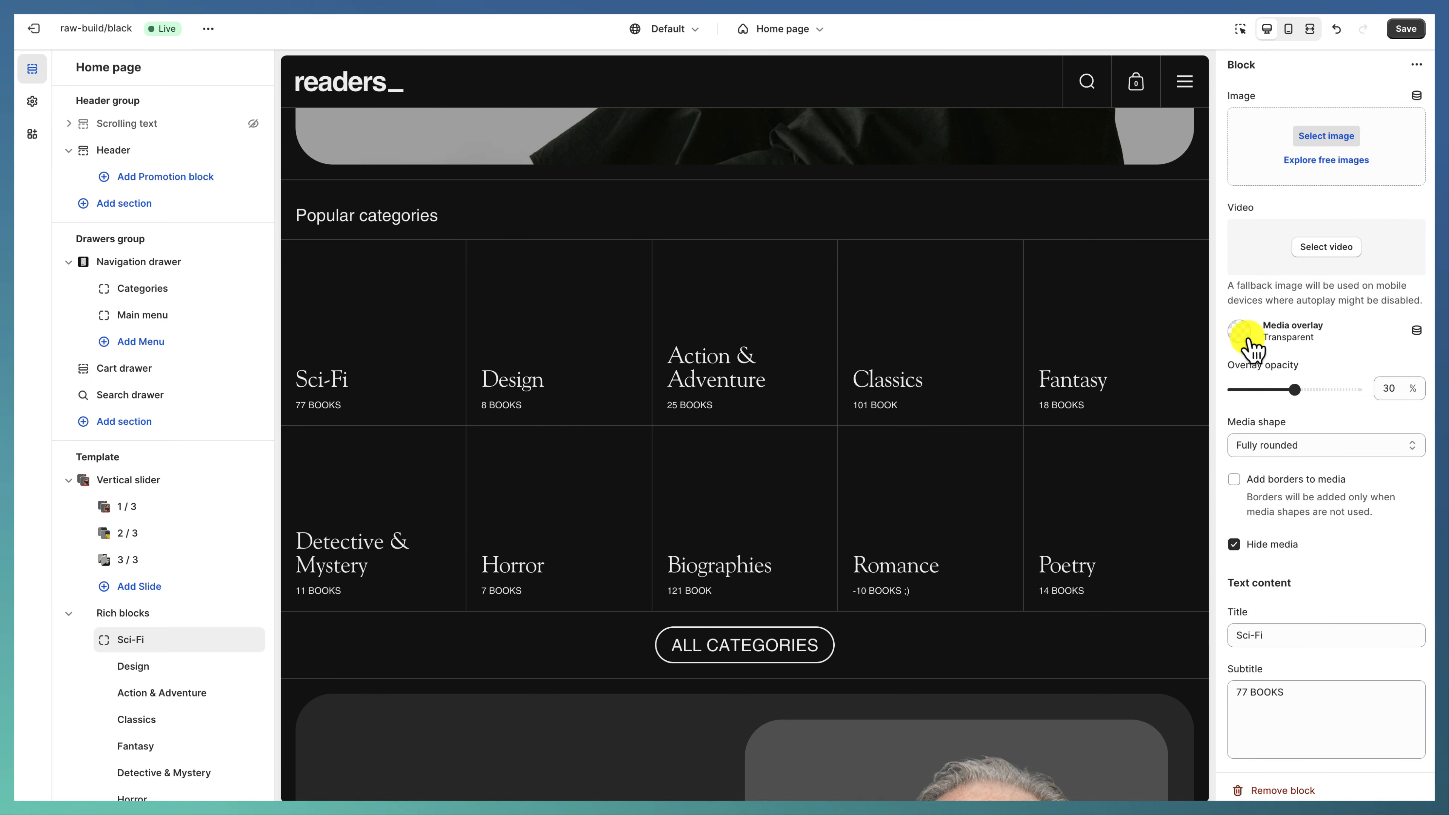
{"action": "left_click", "coordinate": [1250, 338]}
{"action": "left_click", "coordinate": [1244, 219]}
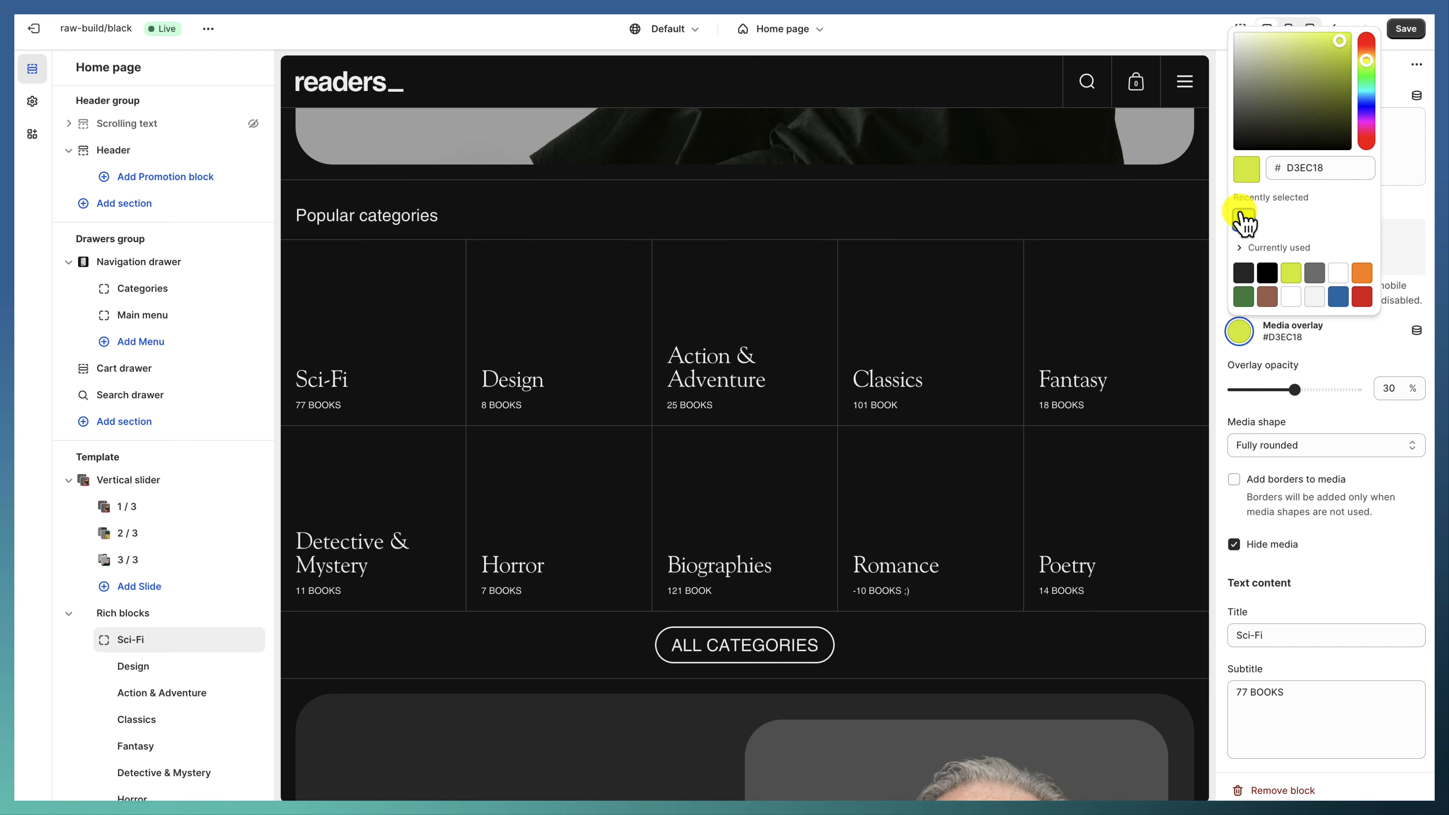
{"action": "left_click", "coordinate": [1354, 356]}
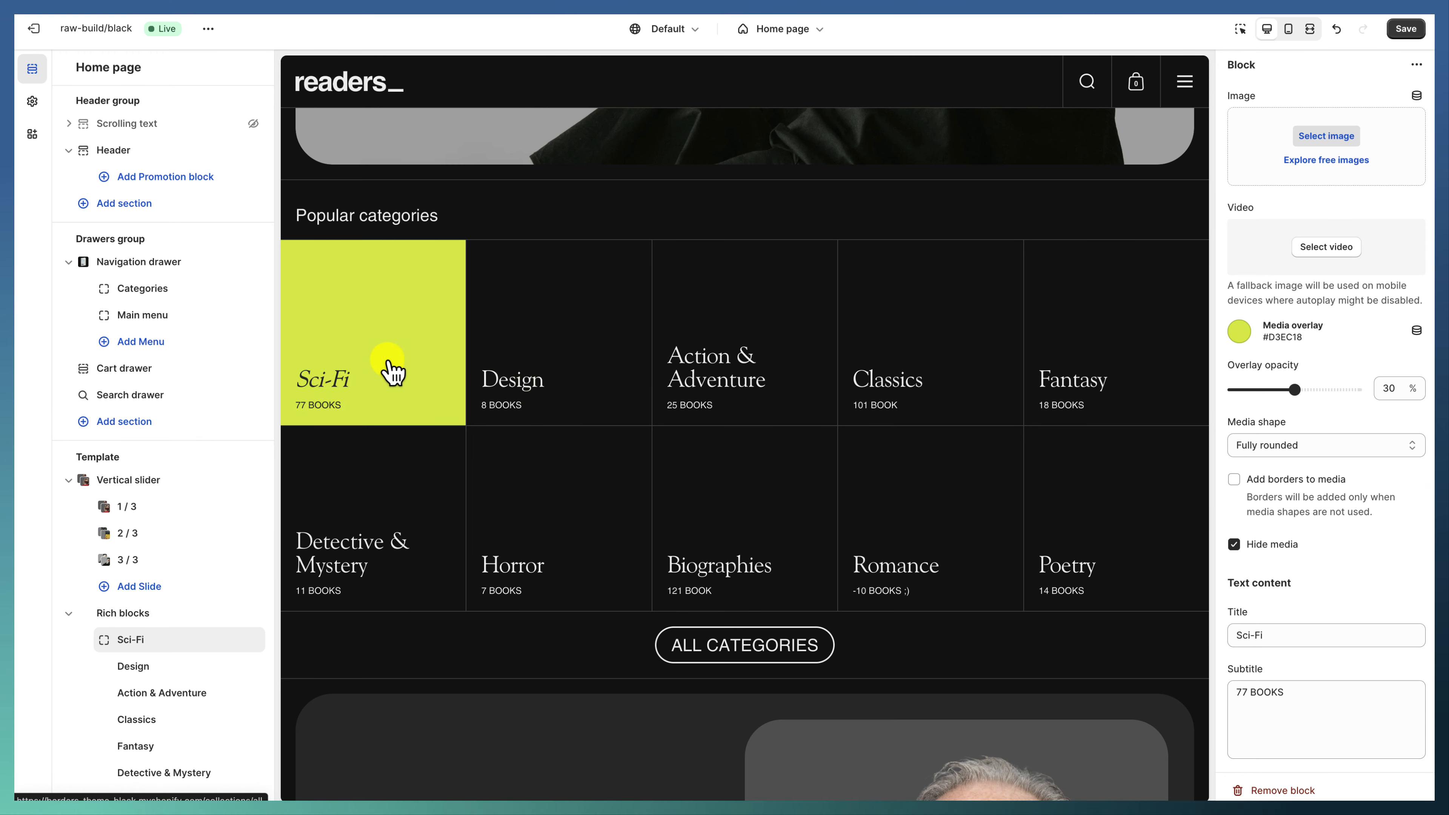
Open the Rich text section with the quote and examine its media, typography, section design and inner content design settings.
{"action": "scroll", "coordinate": [548, 508], "scroll_direction": "down", "scroll_amount": 5}
{"action": "scroll", "coordinate": [188, 565], "scroll_direction": "down", "scroll_amount": 5}
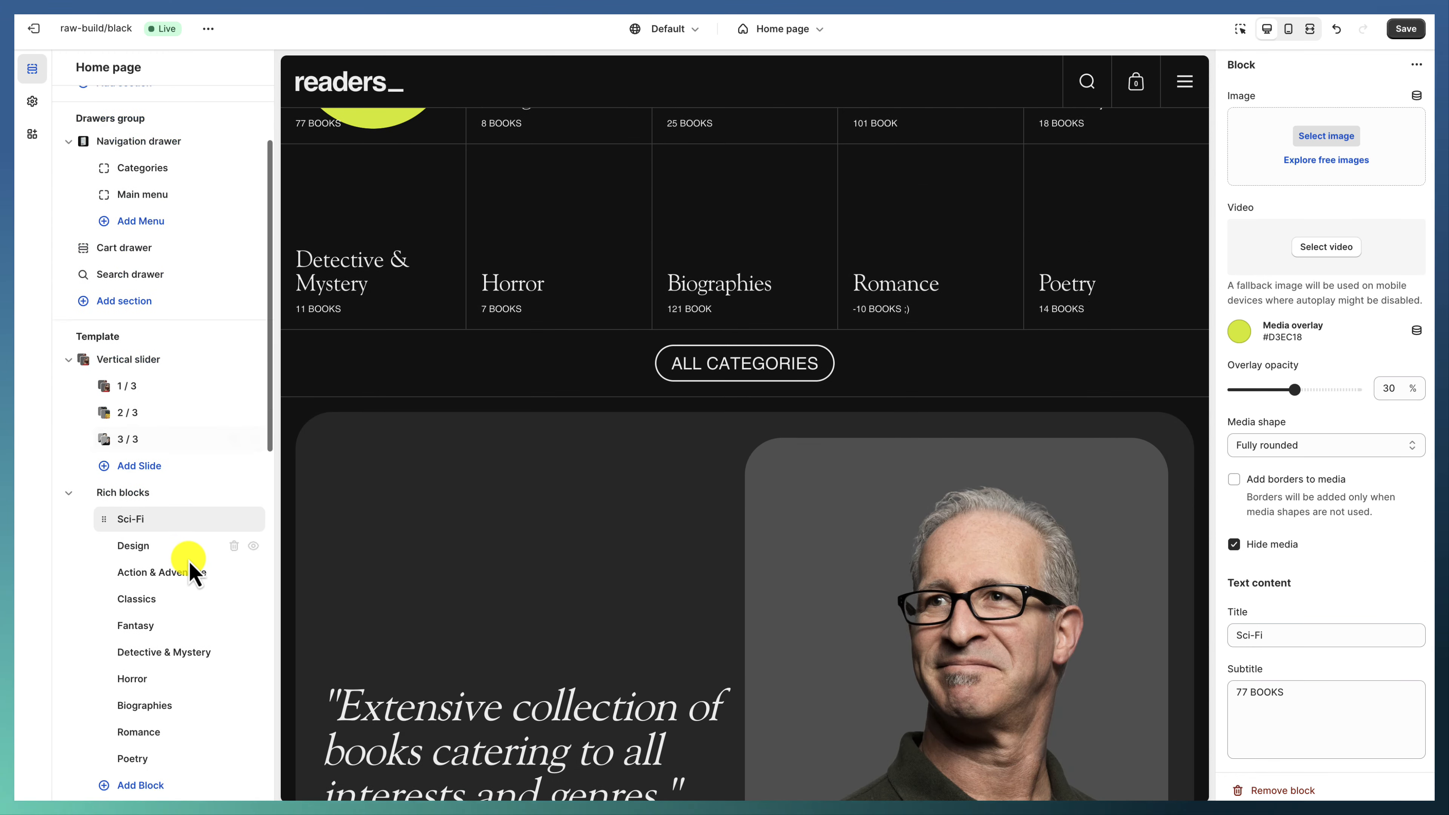
{"action": "left_click", "coordinate": [161, 667]}
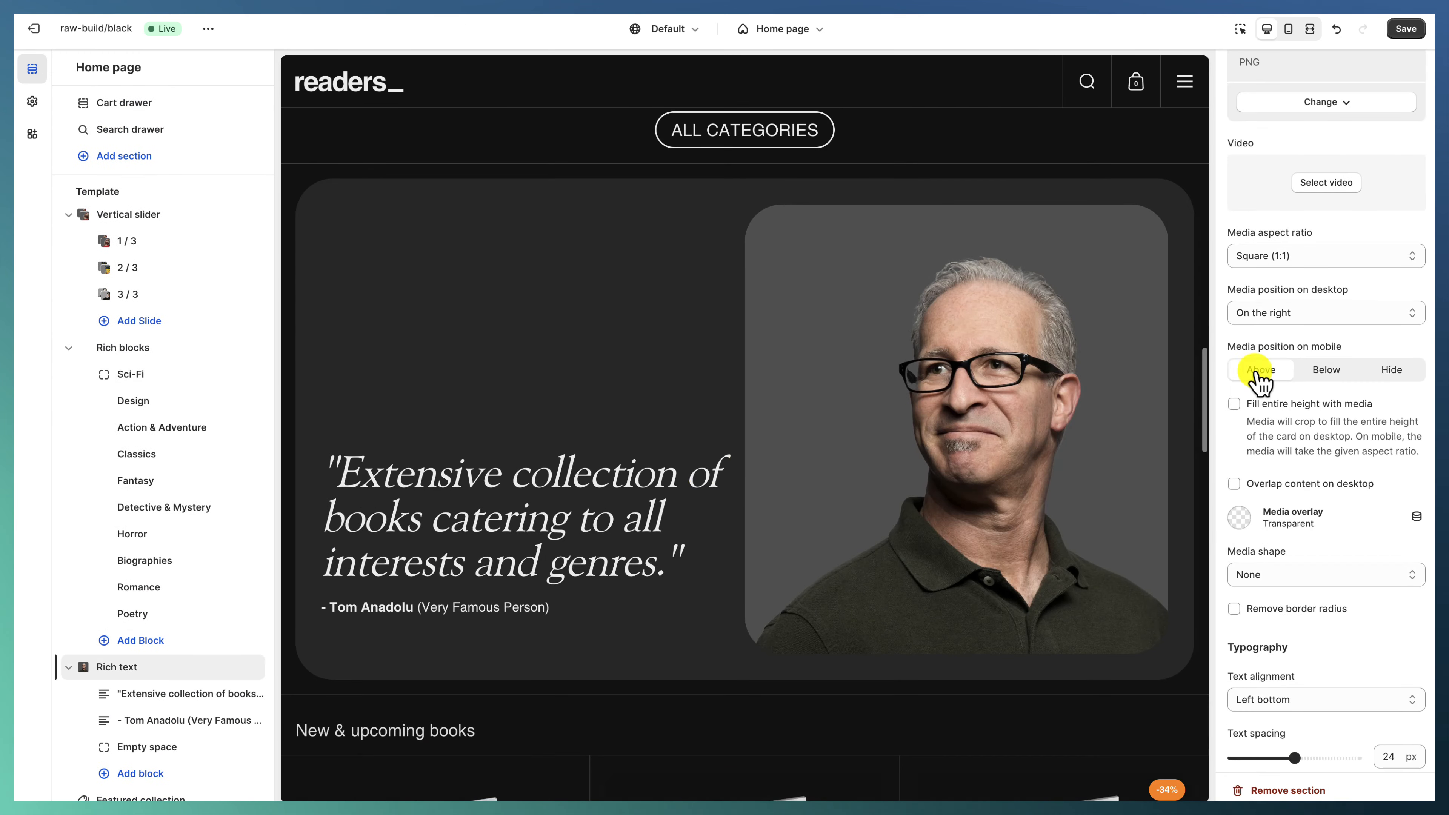
{"action": "scroll", "coordinate": [1272, 376], "scroll_direction": "up", "scroll_amount": 9}
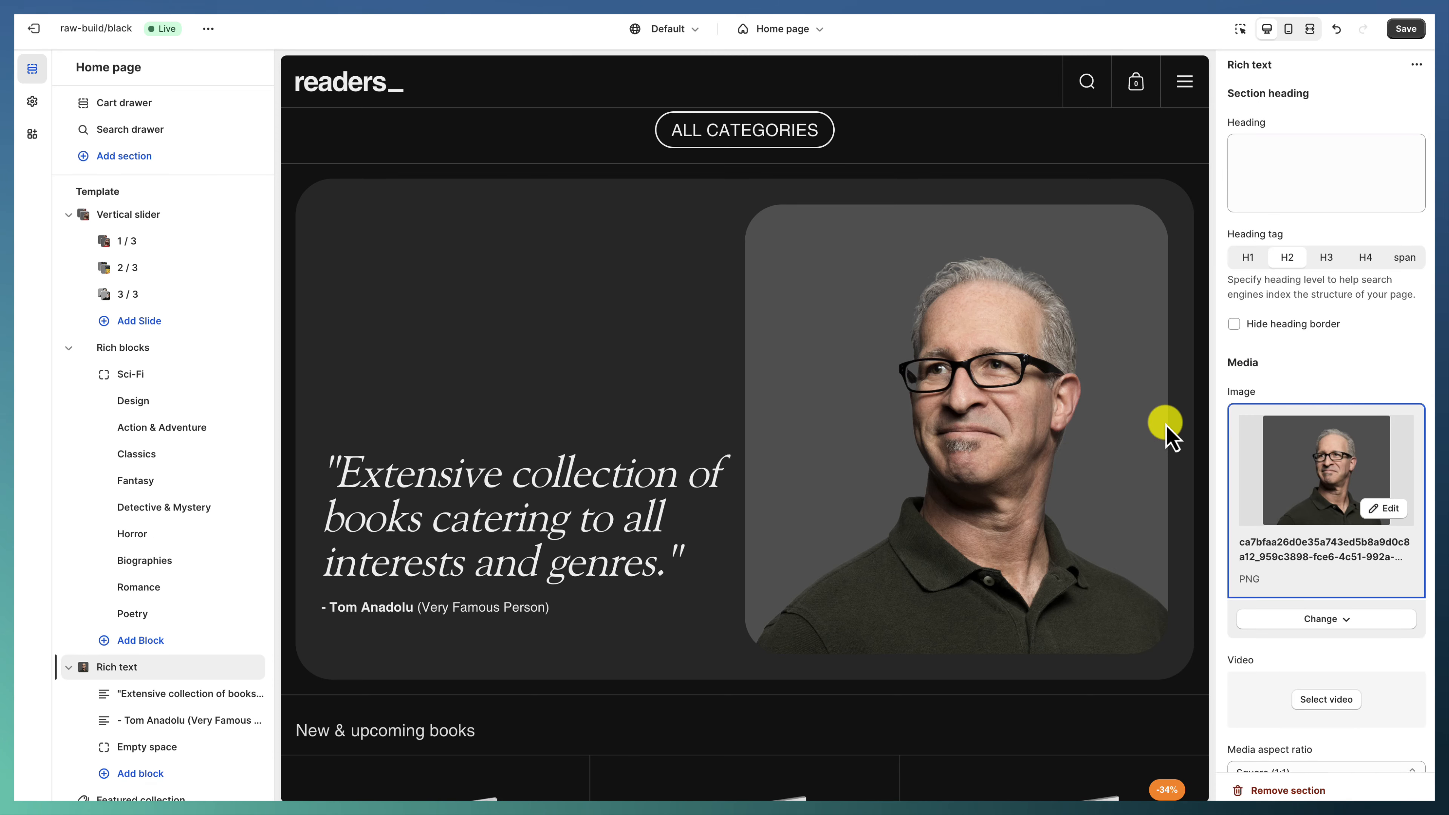
{"action": "scroll", "coordinate": [1368, 485], "scroll_direction": "down", "scroll_amount": 7}
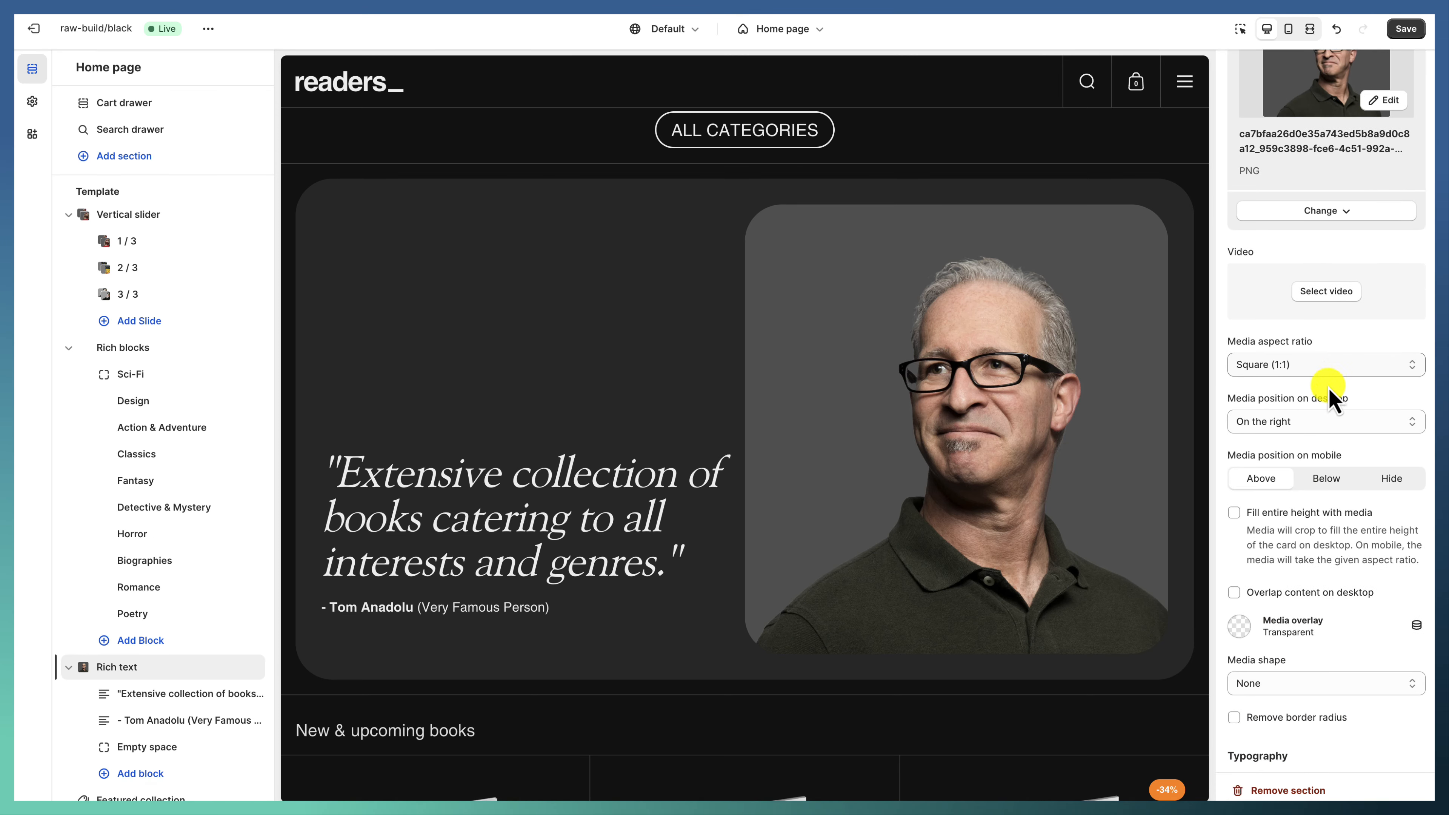
{"action": "scroll", "coordinate": [1311, 420], "scroll_direction": "down", "scroll_amount": 5}
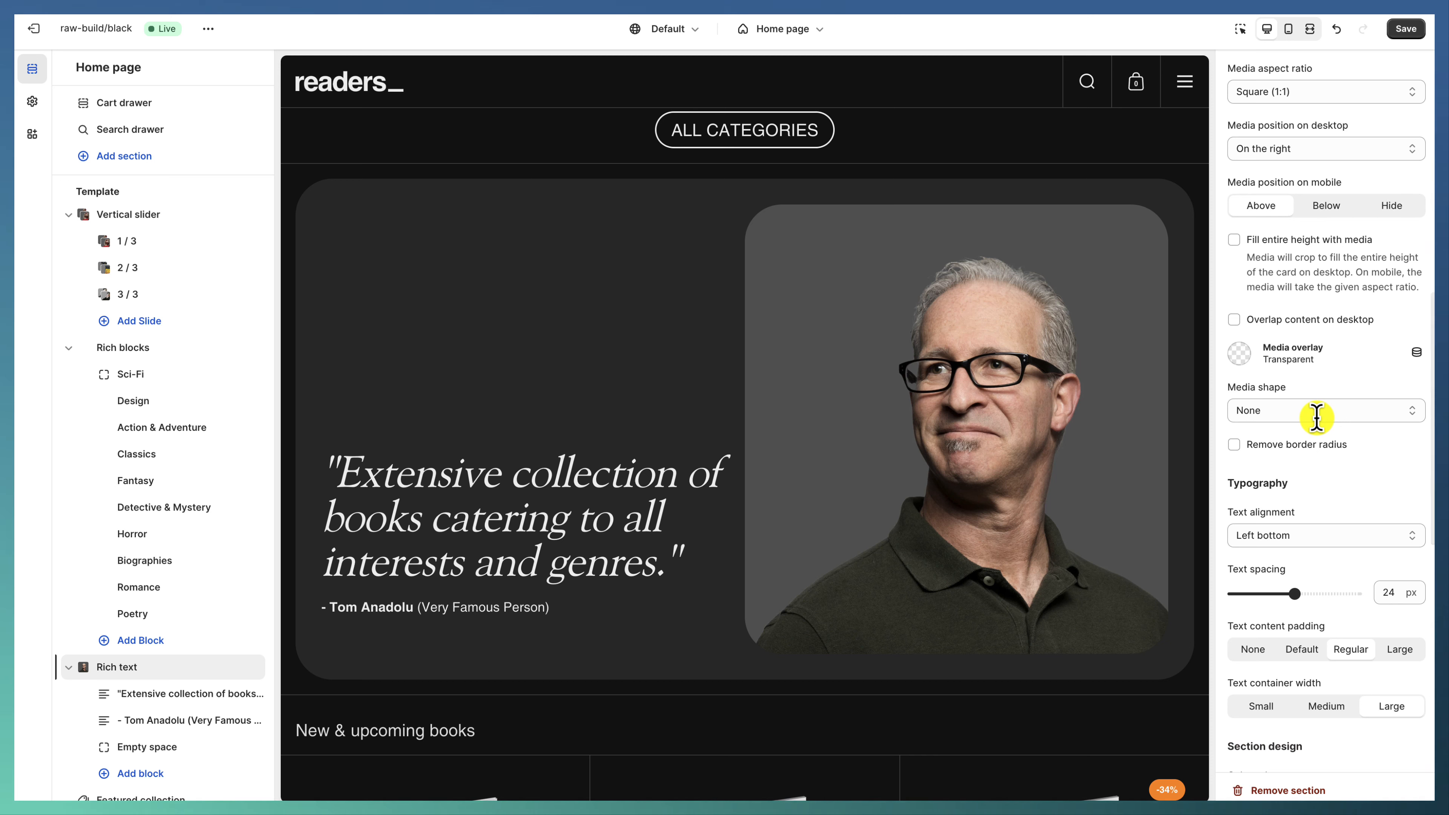
{"action": "scroll", "coordinate": [1316, 418], "scroll_direction": "down", "scroll_amount": 3}
{"action": "scroll", "coordinate": [1316, 418], "scroll_direction": "down", "scroll_amount": 1}
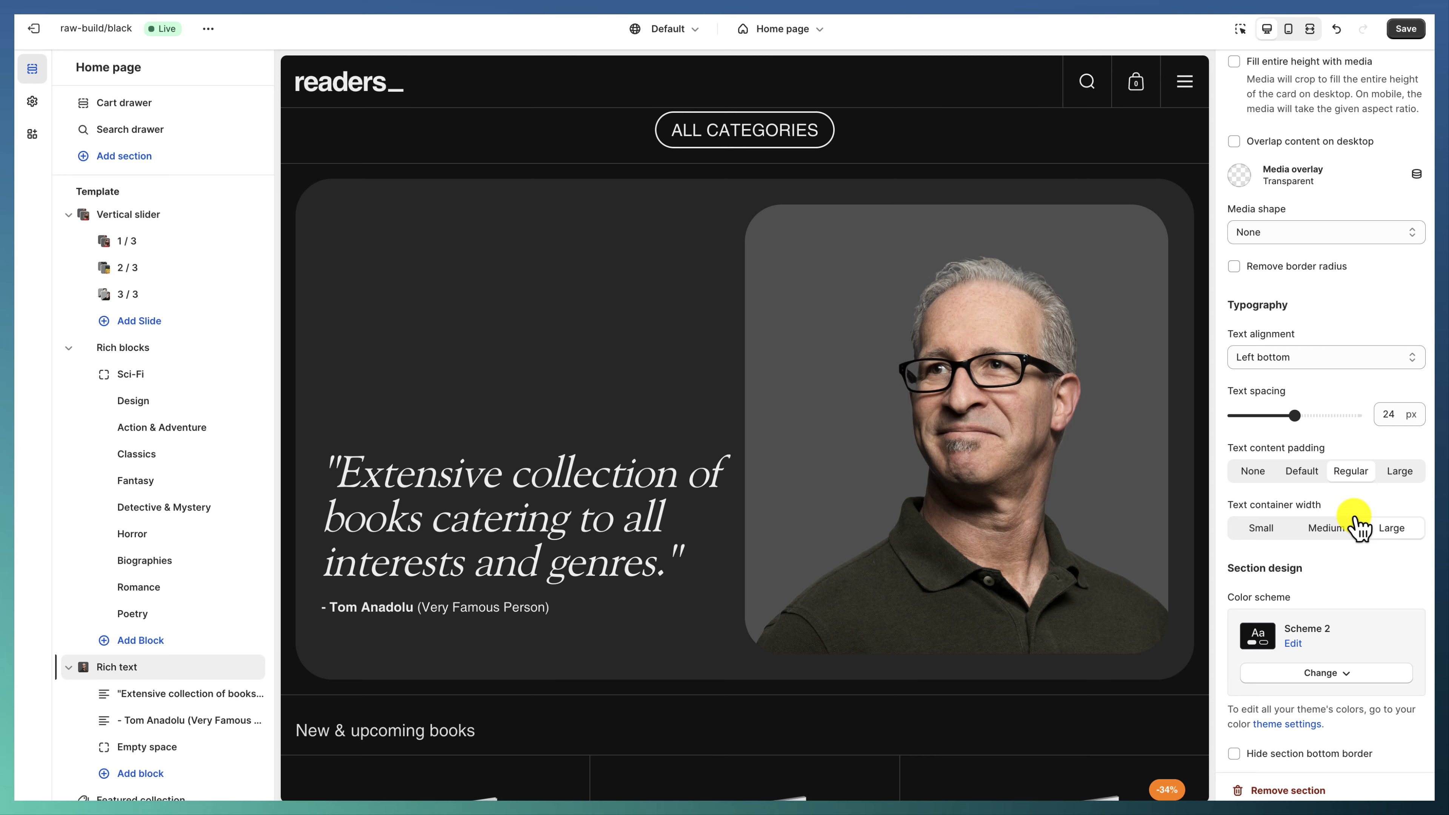
{"action": "scroll", "coordinate": [1353, 587], "scroll_direction": "down", "scroll_amount": 5}
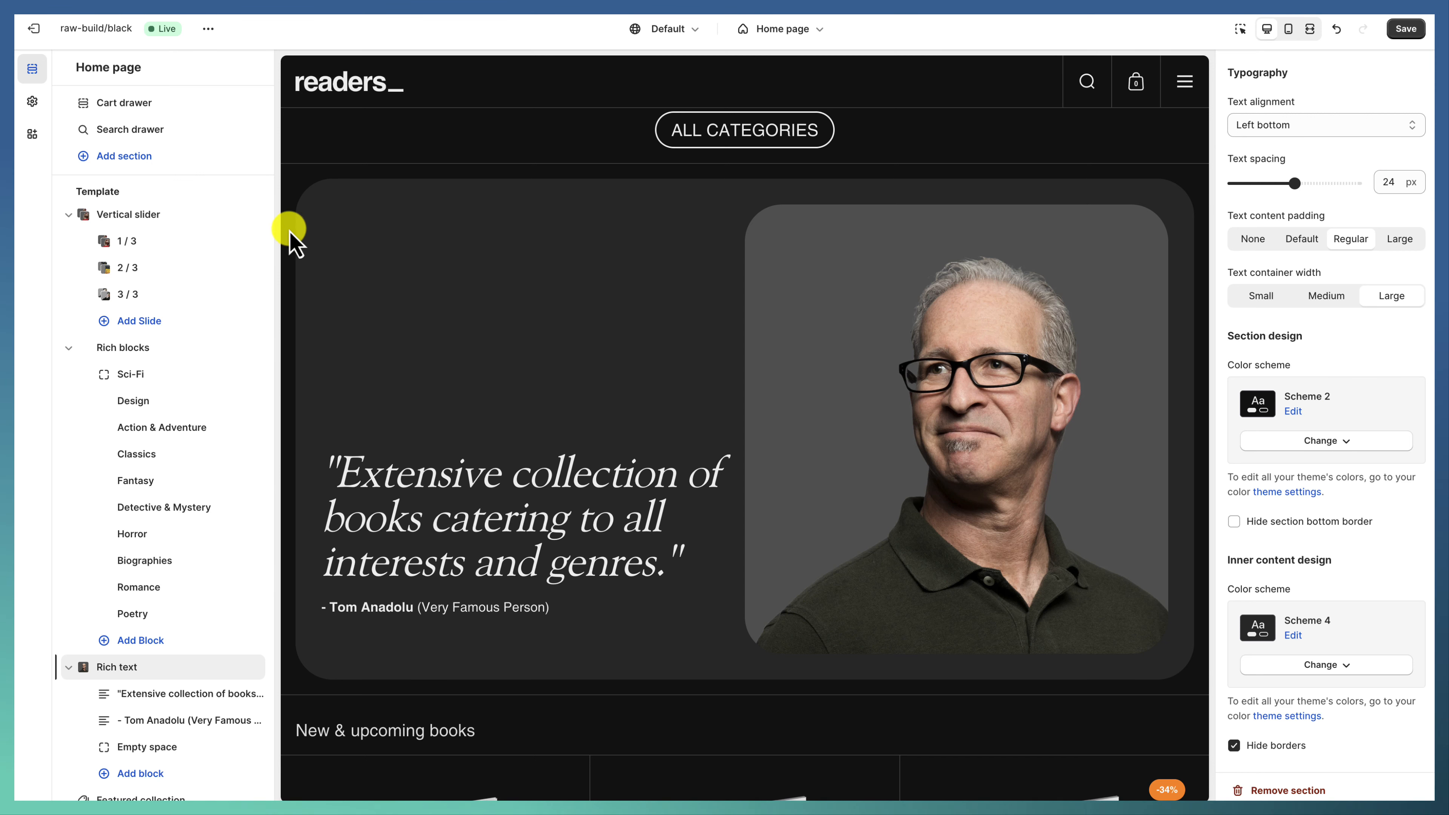
{"action": "scroll", "coordinate": [1294, 556], "scroll_direction": "down", "scroll_amount": 4}
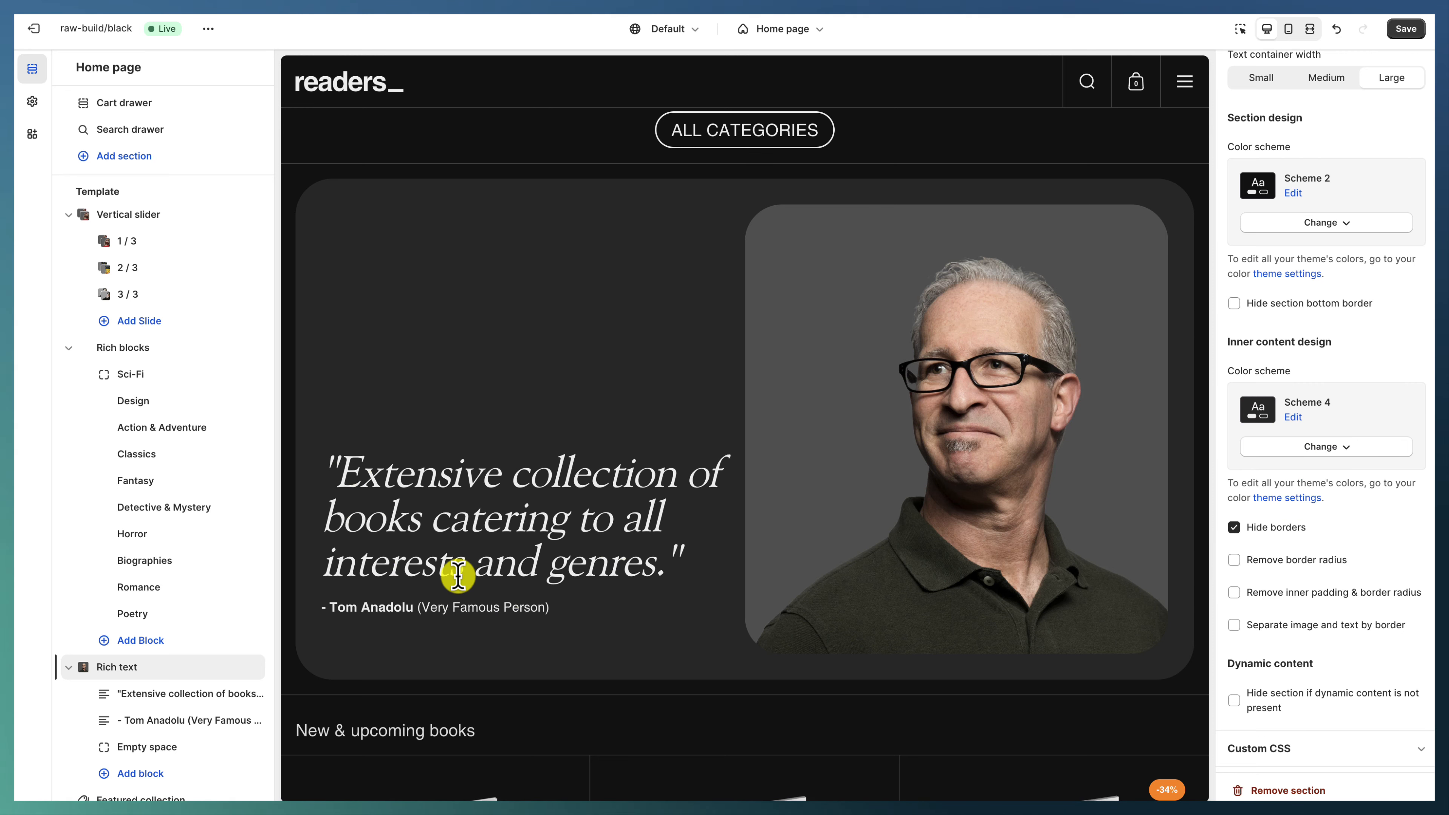
View the Featured collection section and examine the media position, typography and color scheme settings of the NEW BOOKS Rich text section.
{"action": "scroll", "coordinate": [125, 633], "scroll_direction": "down", "scroll_amount": 3}
{"action": "left_click", "coordinate": [137, 632]}
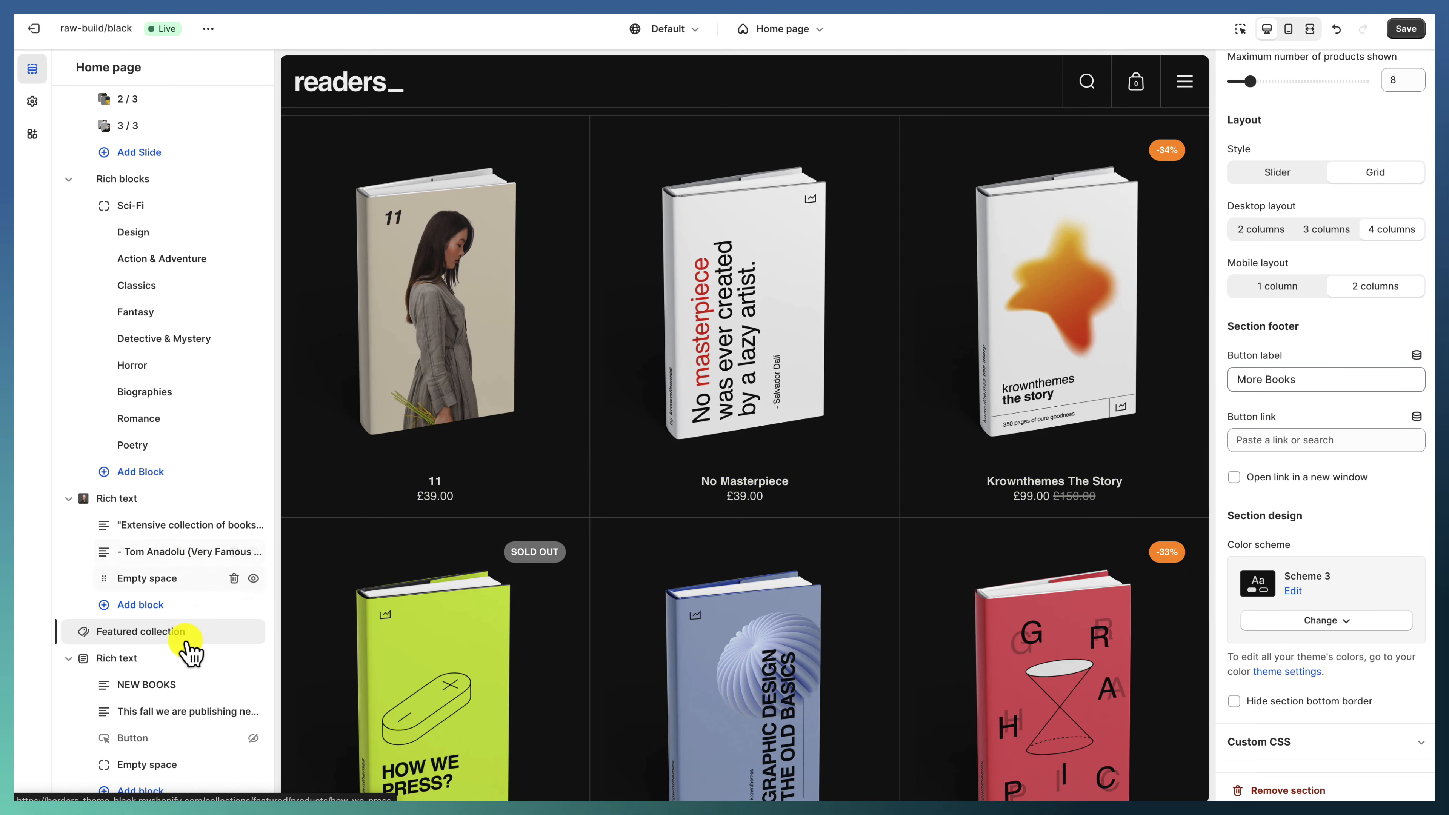
{"action": "left_click", "coordinate": [165, 659]}
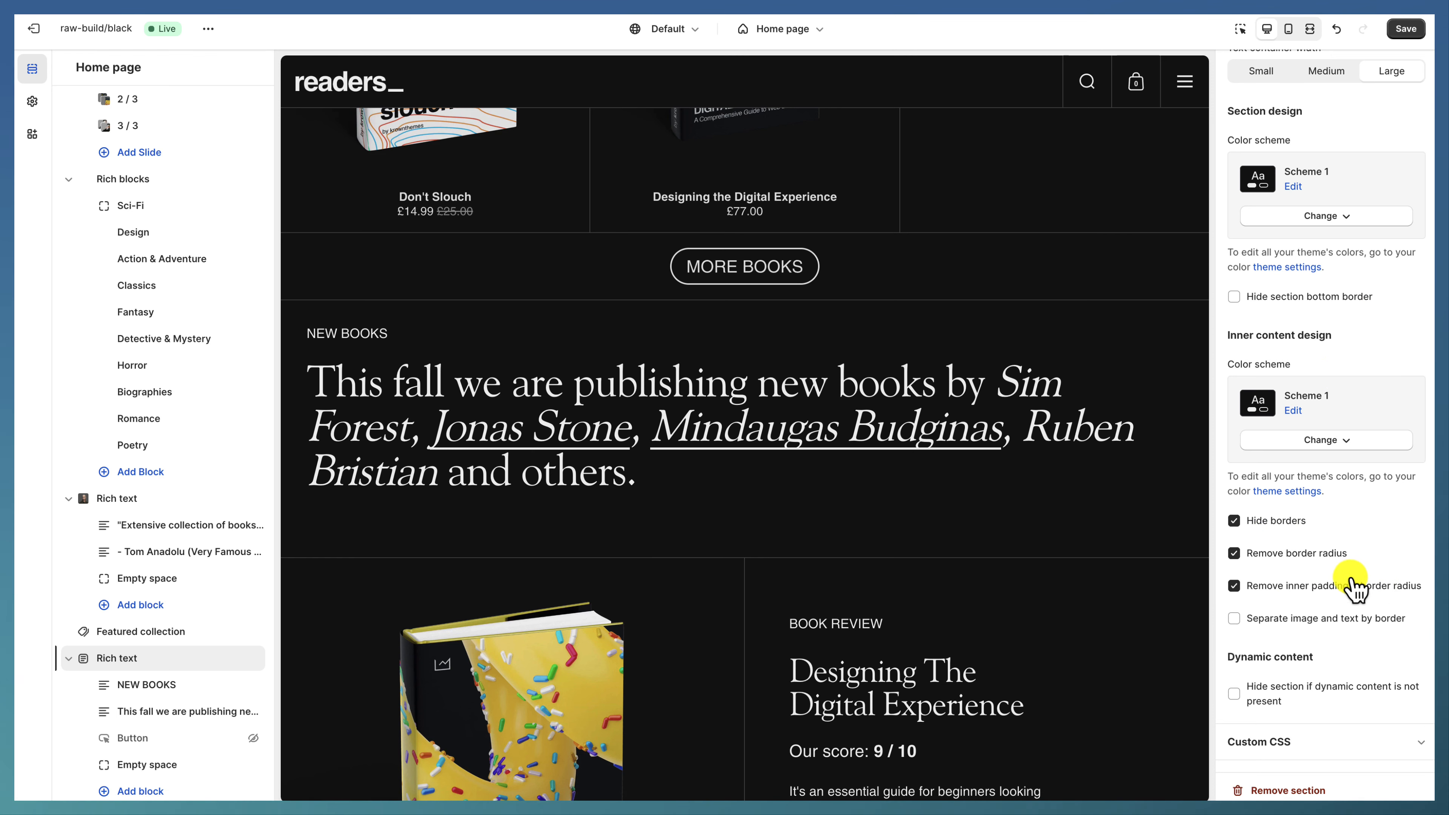
{"action": "scroll", "coordinate": [1355, 588], "scroll_direction": "up", "scroll_amount": 15}
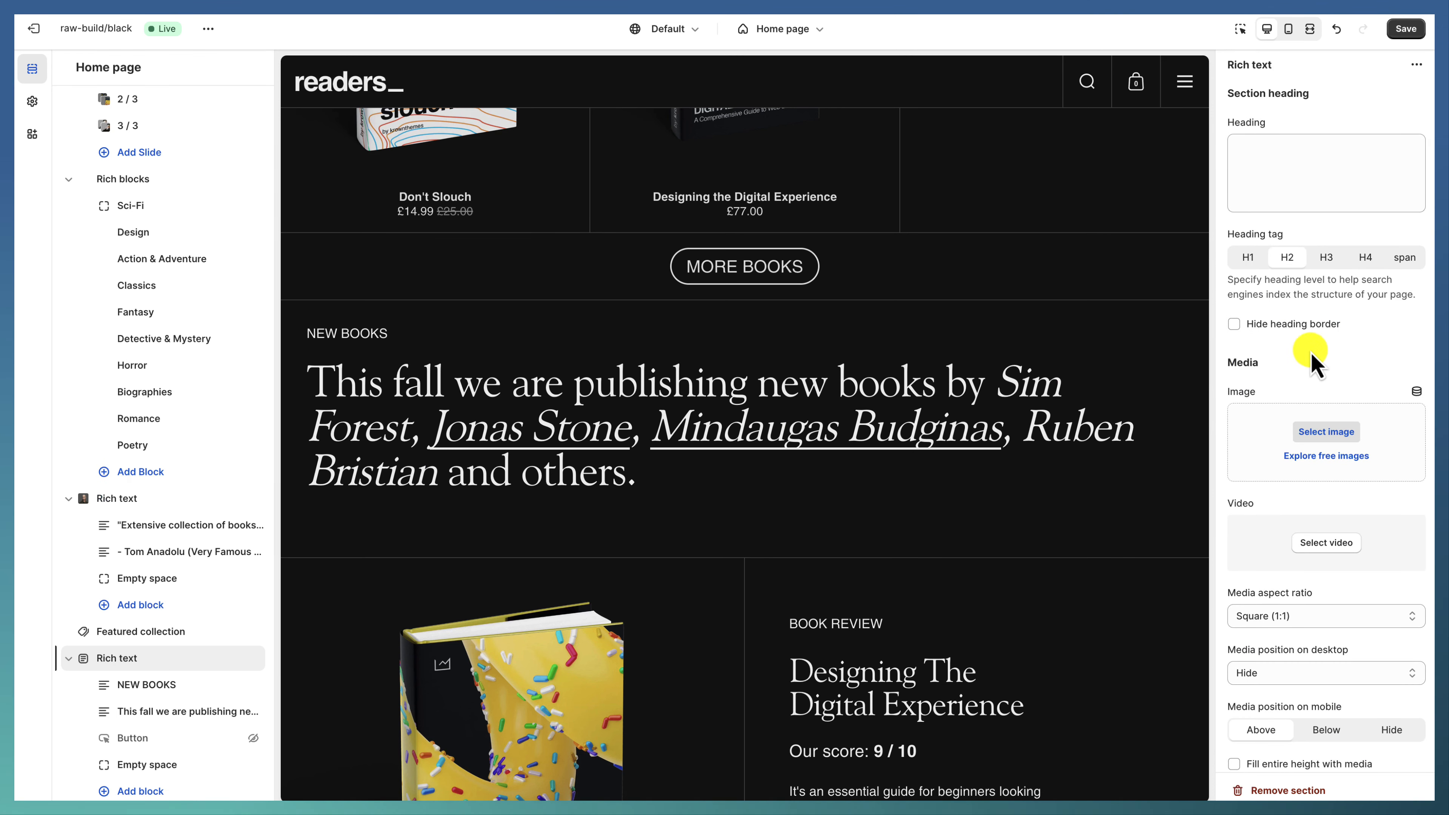
{"action": "scroll", "coordinate": [1338, 407], "scroll_direction": "down", "scroll_amount": 1}
{"action": "left_click", "coordinate": [1292, 673]}
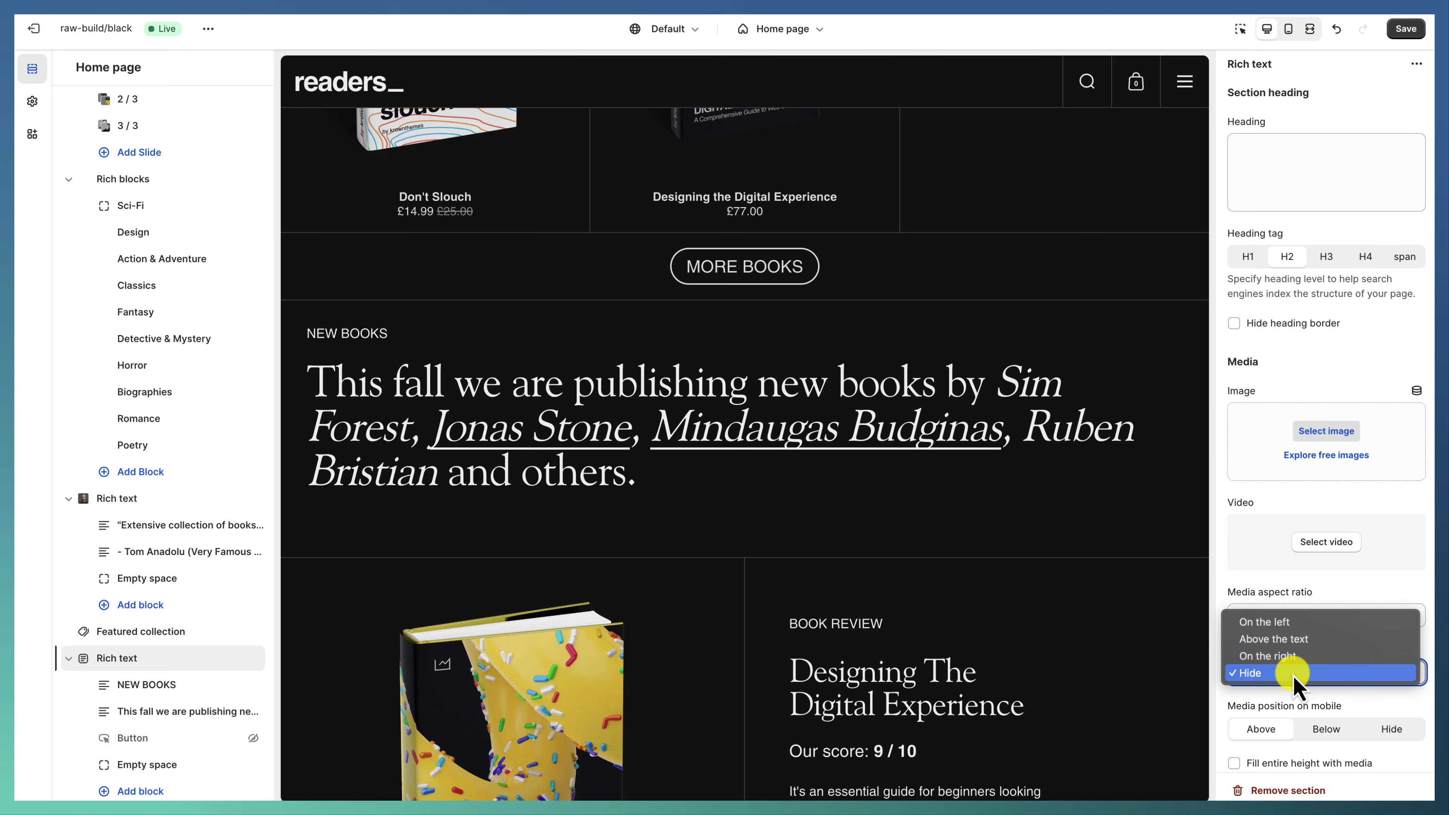
{"action": "left_click", "coordinate": [1292, 673]}
{"action": "scroll", "coordinate": [1326, 688], "scroll_direction": "down", "scroll_amount": 12}
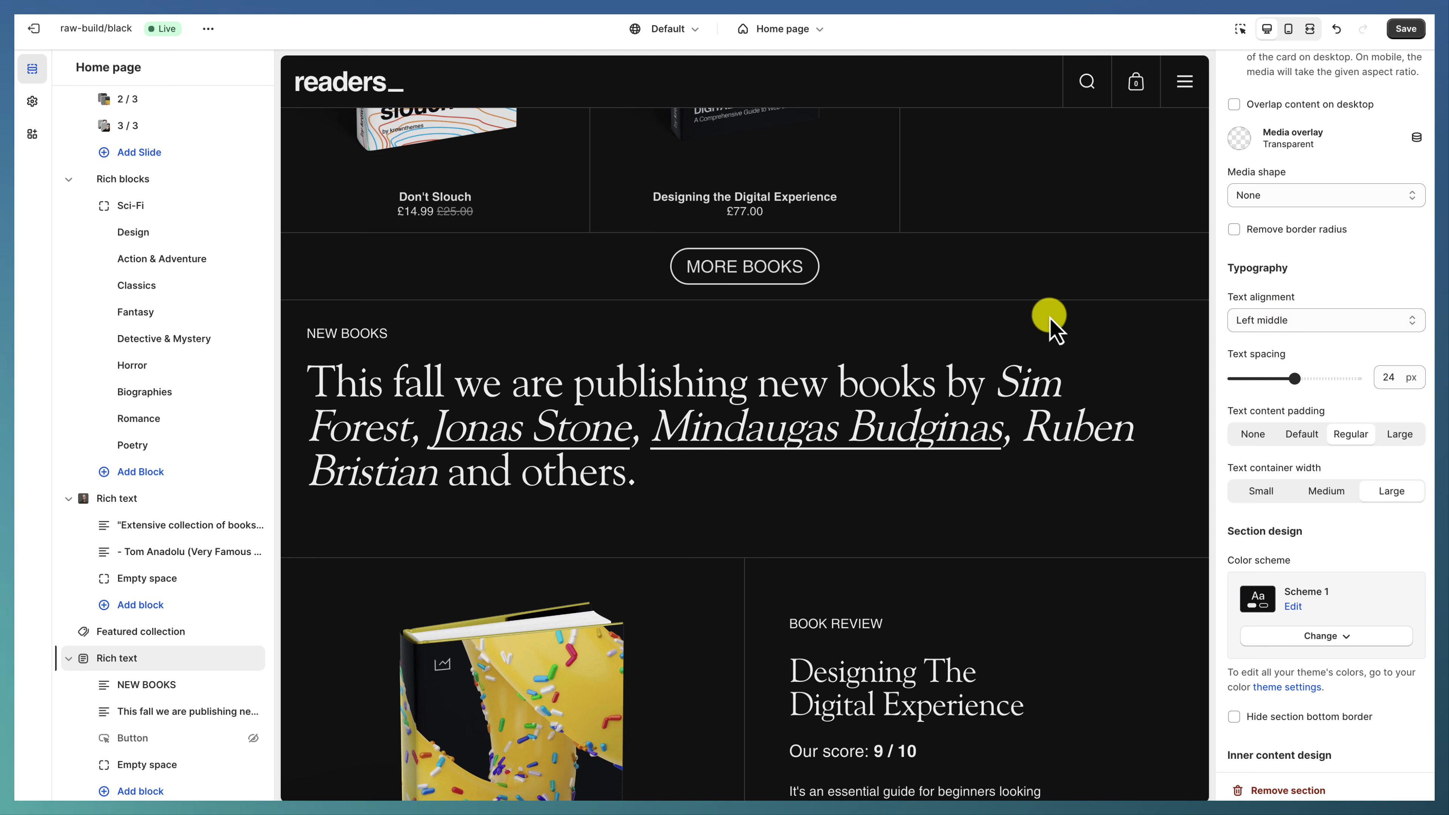
{"action": "scroll", "coordinate": [1306, 440], "scroll_direction": "down", "scroll_amount": 2}
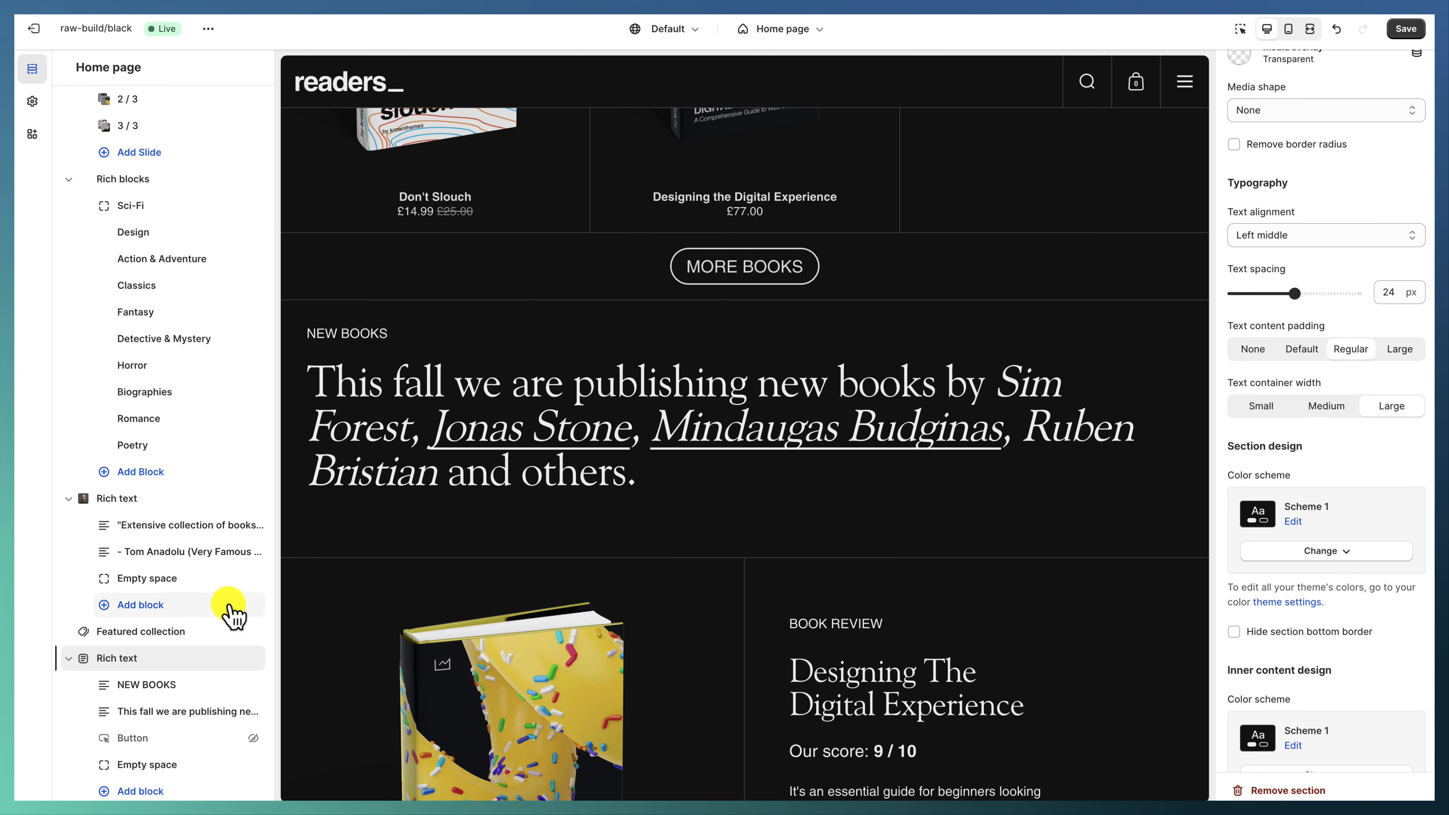
Examine the font, text size, line height and heading tag of the NEW BOOKS text block and the publishing announcement below it.
{"action": "scroll", "coordinate": [205, 609], "scroll_direction": "down", "scroll_amount": 2}
{"action": "left_click", "coordinate": [148, 580]}
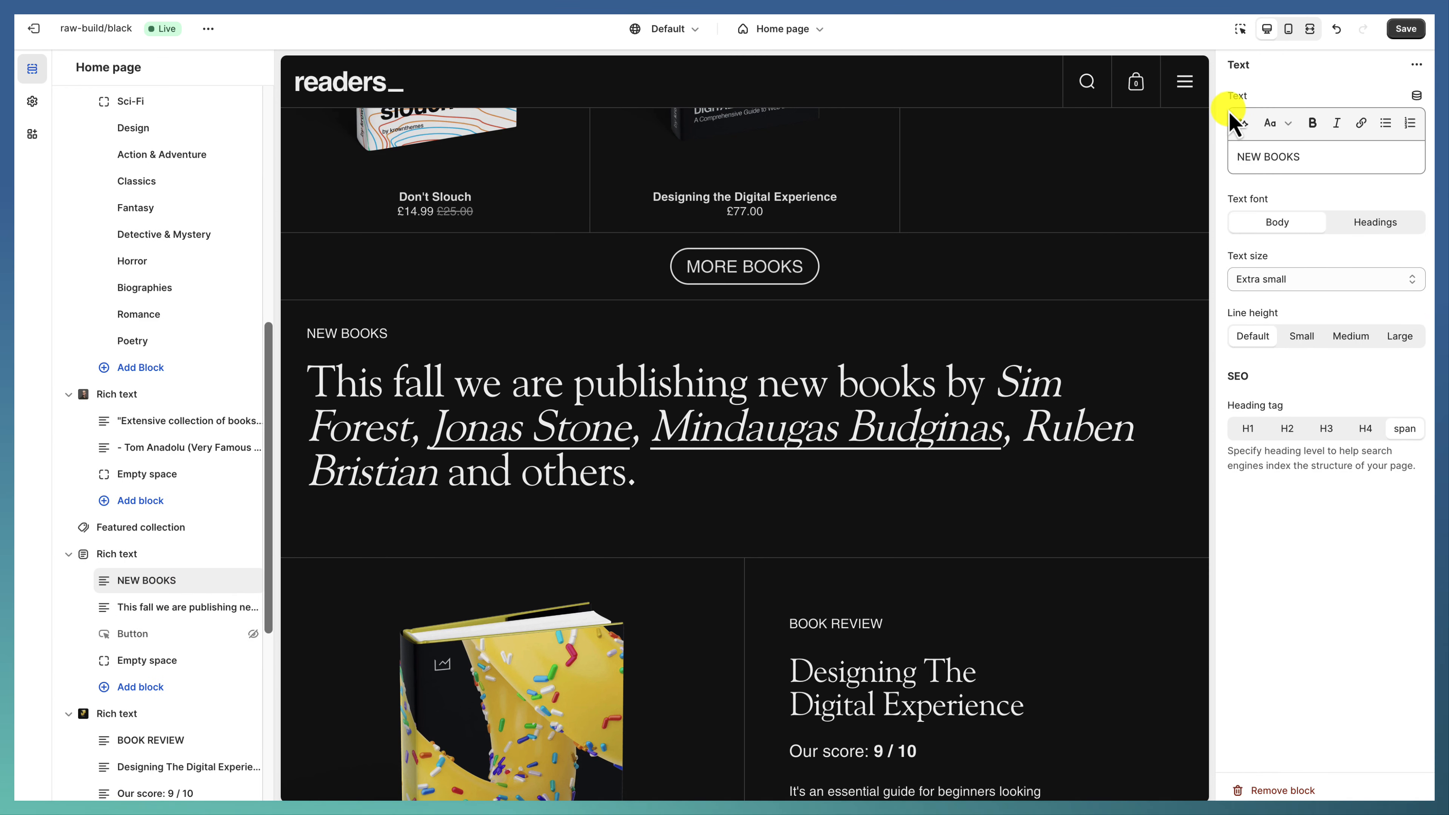
{"action": "left_click", "coordinate": [174, 608]}
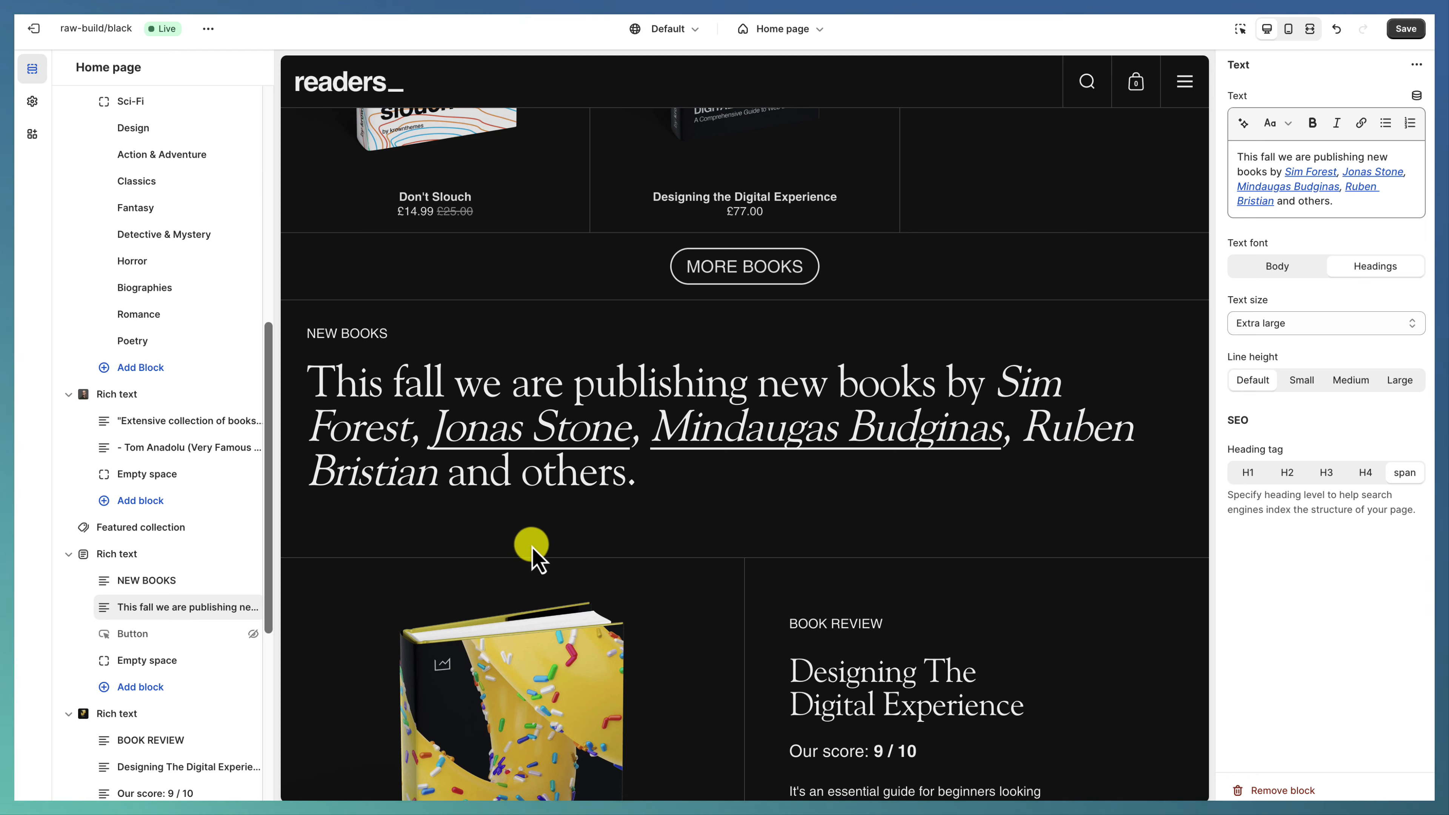
Open the BOOK REVIEW Rich text section and examine its image, media aspect ratio and desktop and mobile media position settings.
{"action": "scroll", "coordinate": [188, 659], "scroll_direction": "down", "scroll_amount": 2}
{"action": "left_click", "coordinate": [145, 601]}
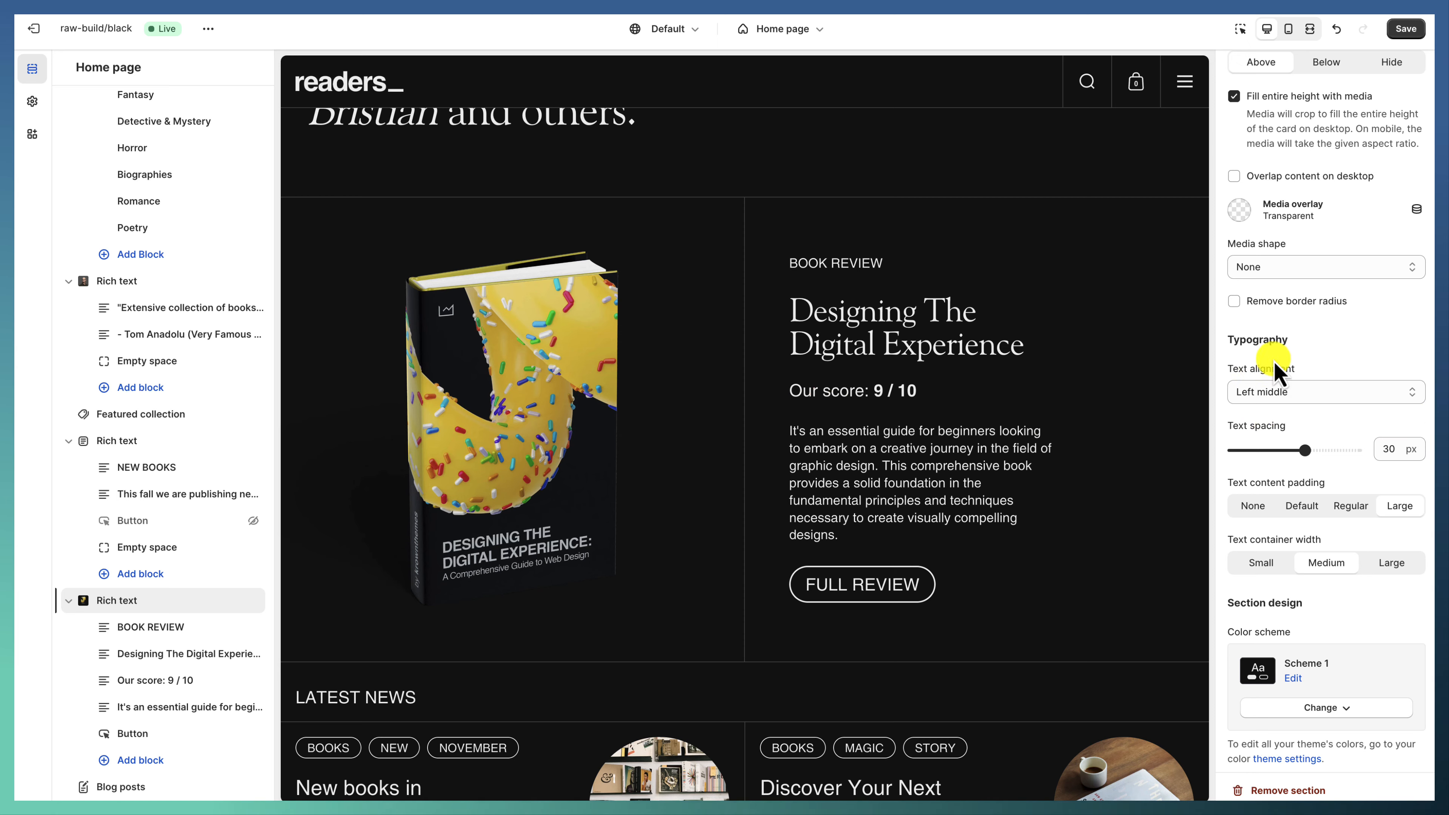
{"action": "scroll", "coordinate": [1306, 360], "scroll_direction": "up", "scroll_amount": 10}
{"action": "scroll", "coordinate": [1311, 354], "scroll_direction": "up", "scroll_amount": 4}
{"action": "scroll", "coordinate": [1333, 468], "scroll_direction": "down", "scroll_amount": 7}
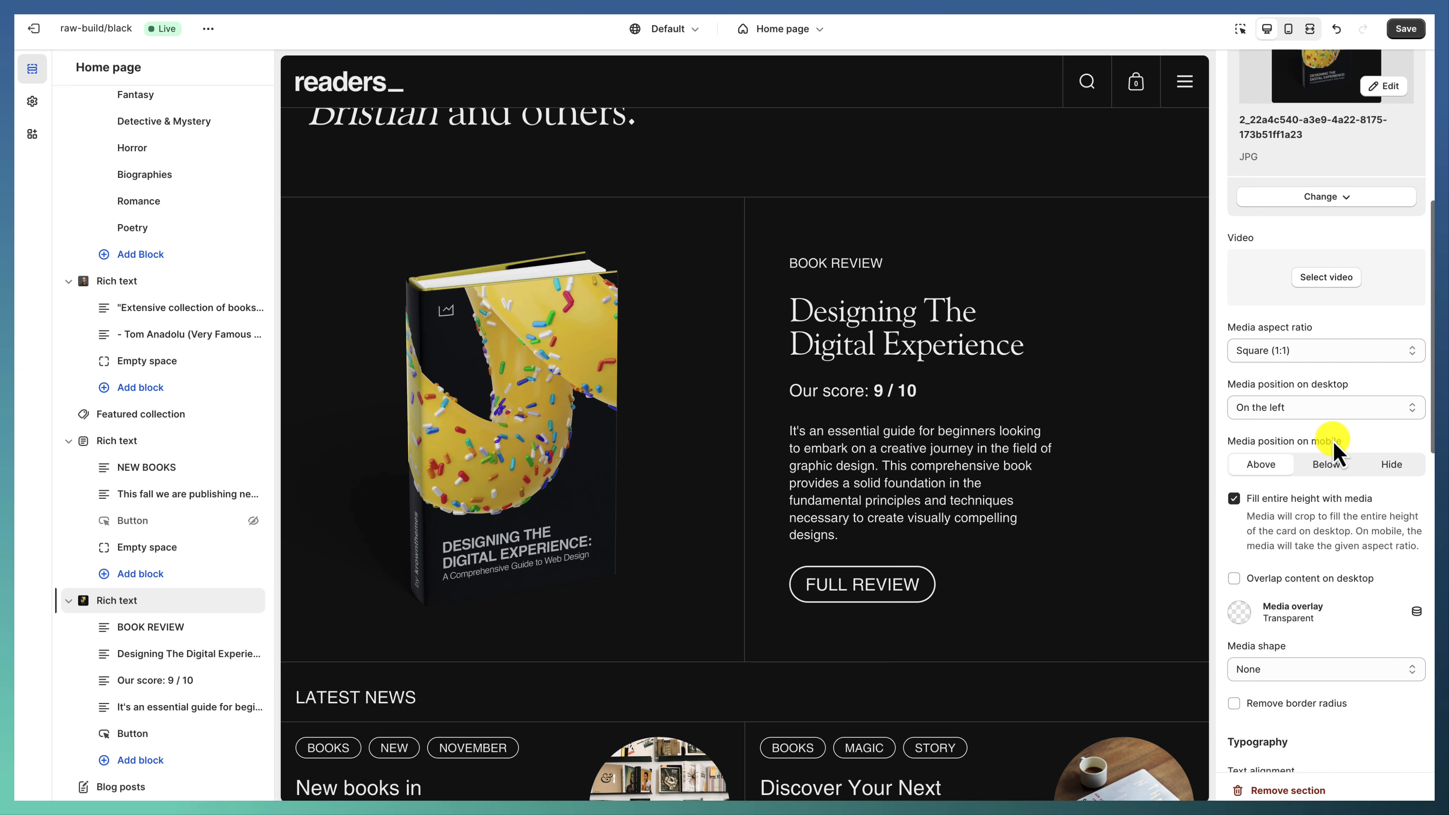
{"action": "scroll", "coordinate": [1309, 422], "scroll_direction": "down", "scroll_amount": 1}
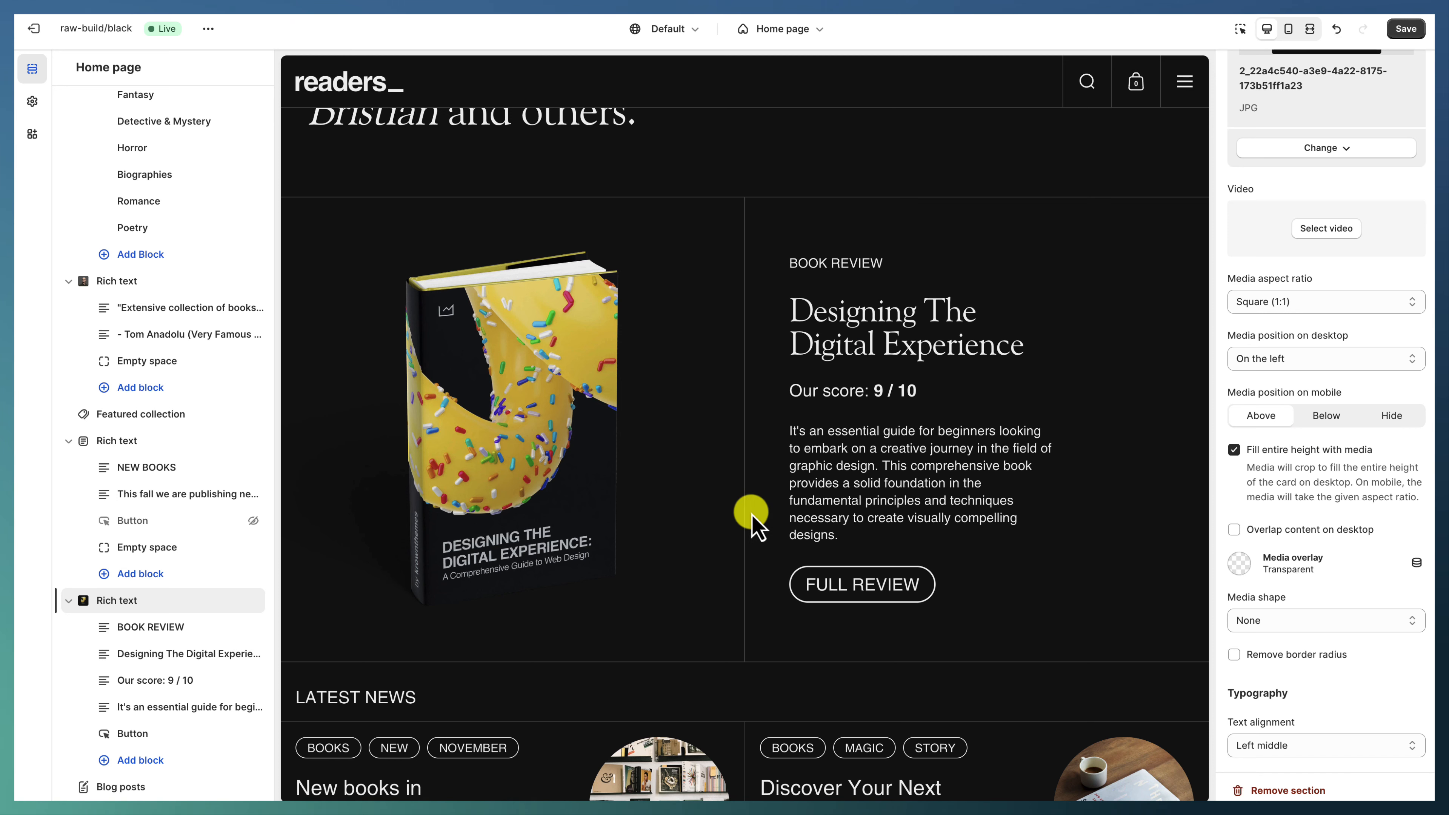
Examine the BOOK REVIEW section's media overlay, typography, section design and inner content design settings.
{"action": "scroll", "coordinate": [1332, 459], "scroll_direction": "down", "scroll_amount": 5}
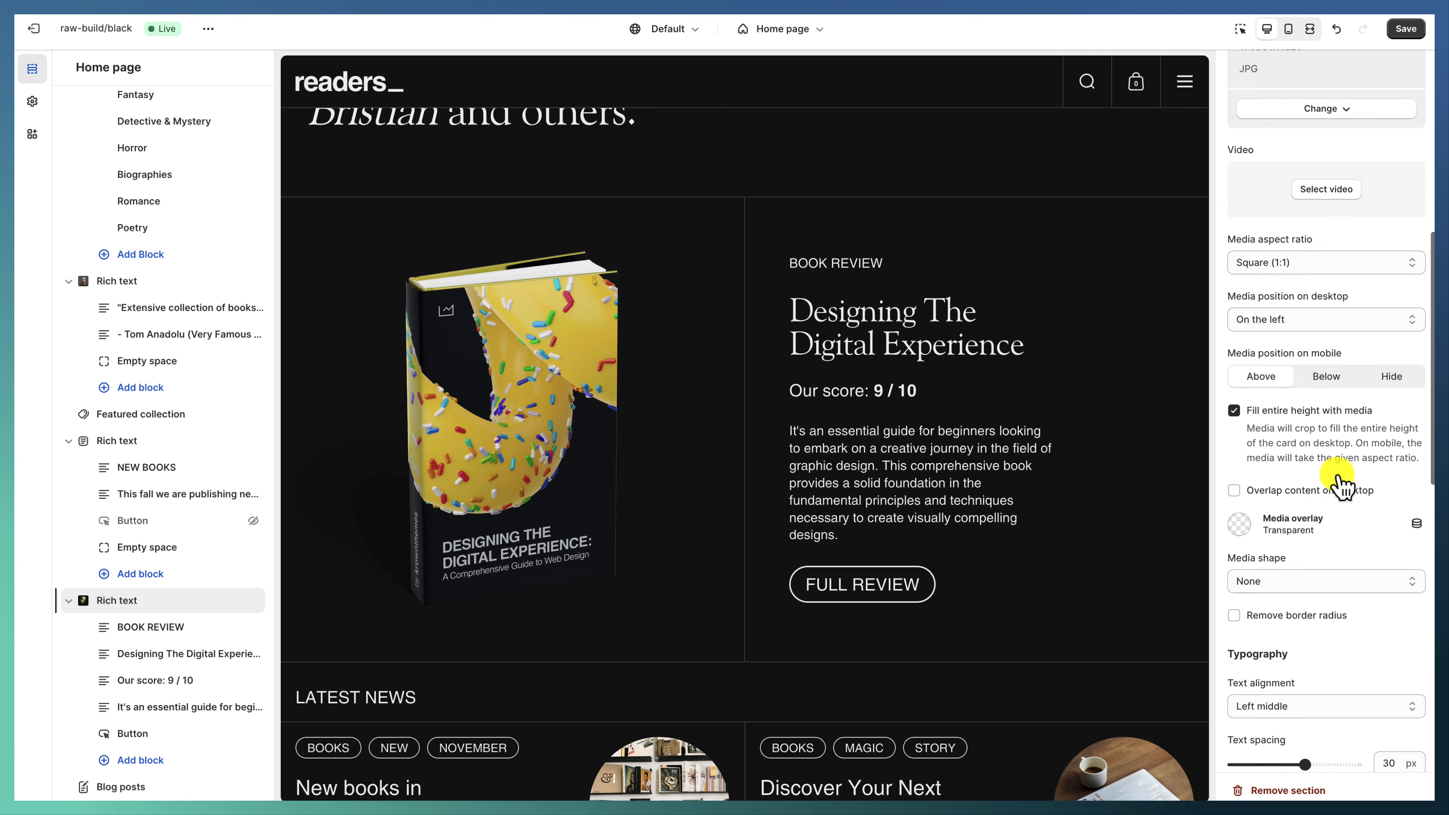
{"action": "scroll", "coordinate": [1324, 510], "scroll_direction": "down", "scroll_amount": 1}
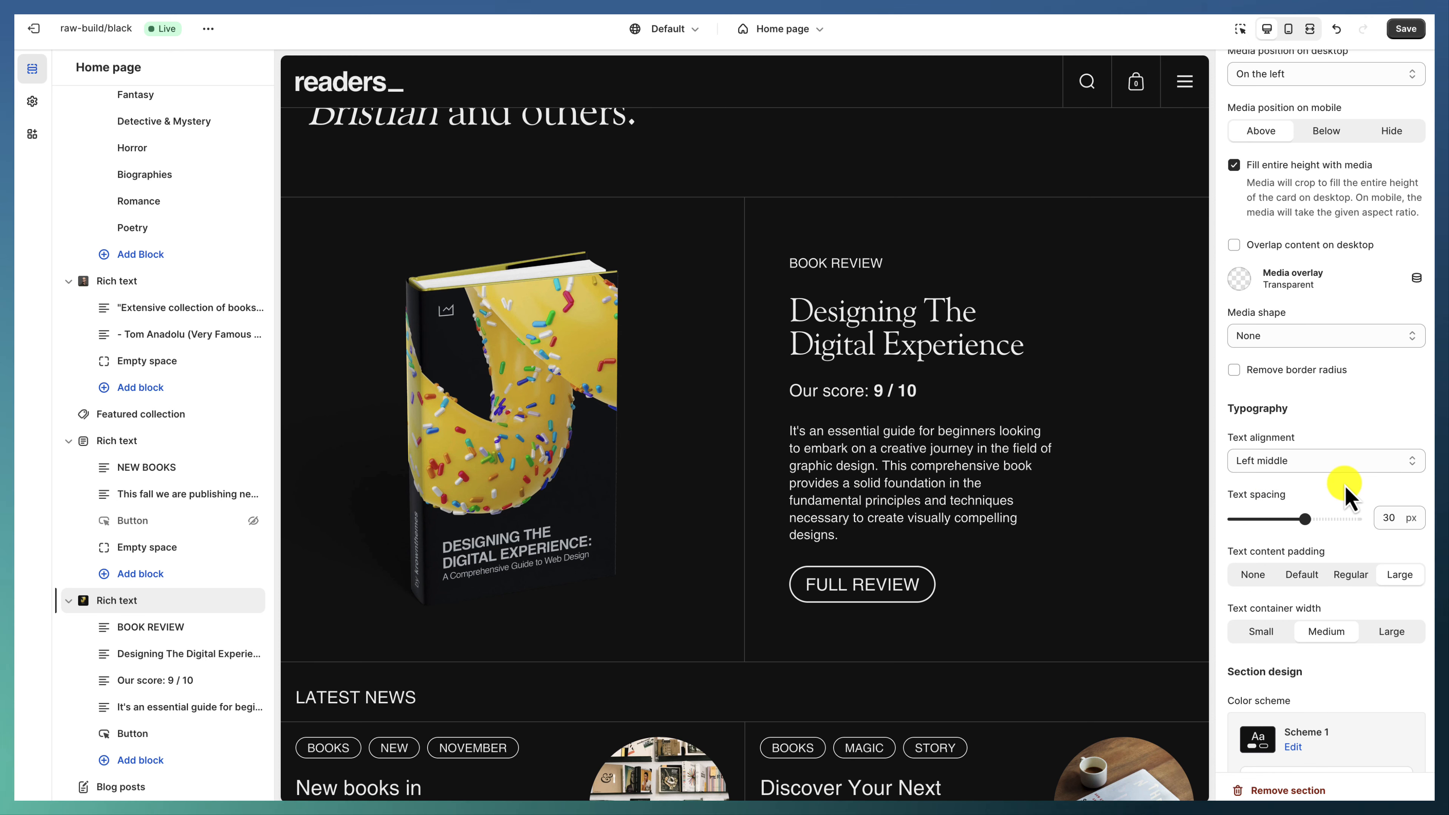
{"action": "scroll", "coordinate": [1397, 536], "scroll_direction": "down", "scroll_amount": 1}
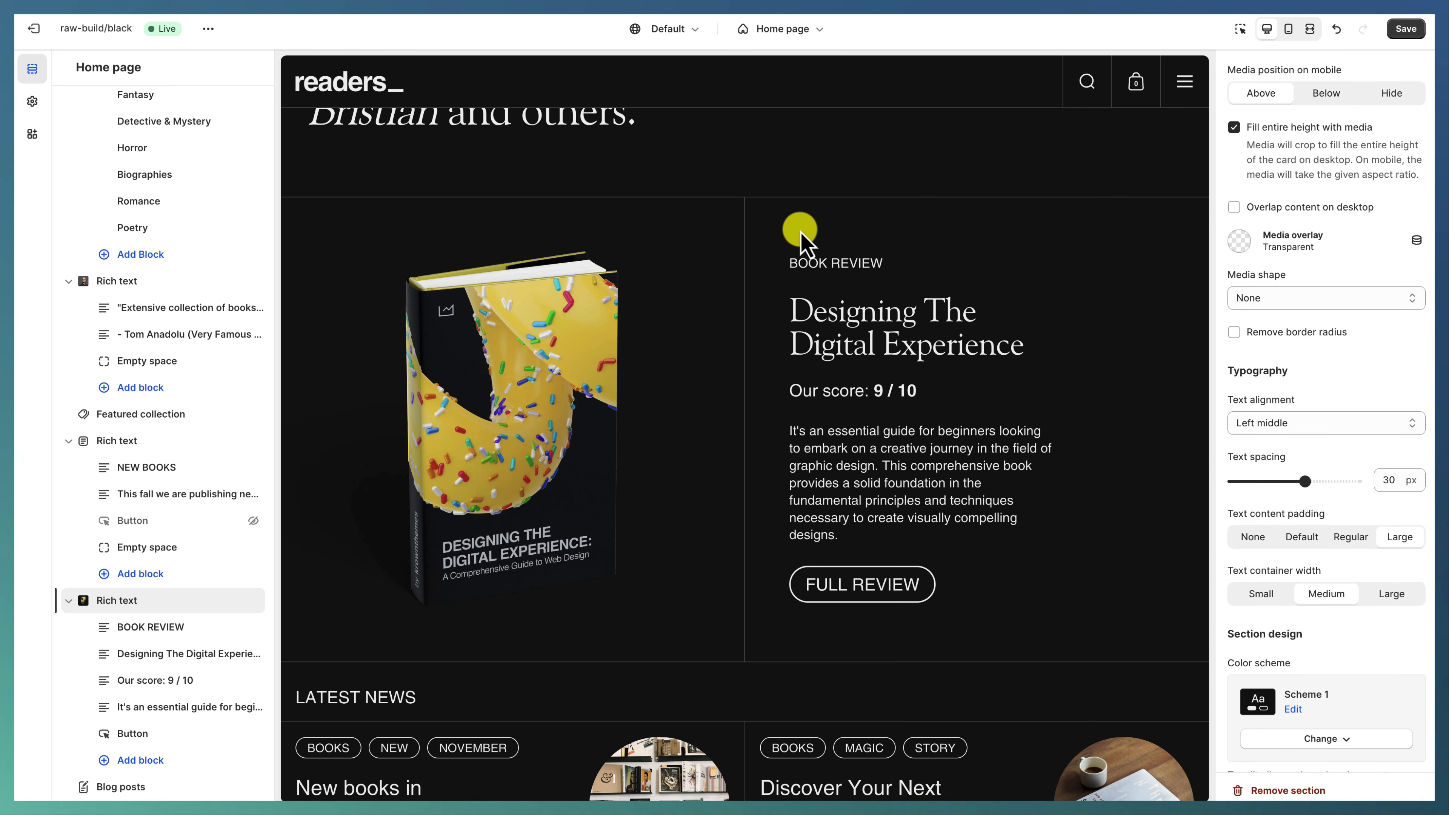
{"action": "scroll", "coordinate": [1240, 565], "scroll_direction": "down", "scroll_amount": 4}
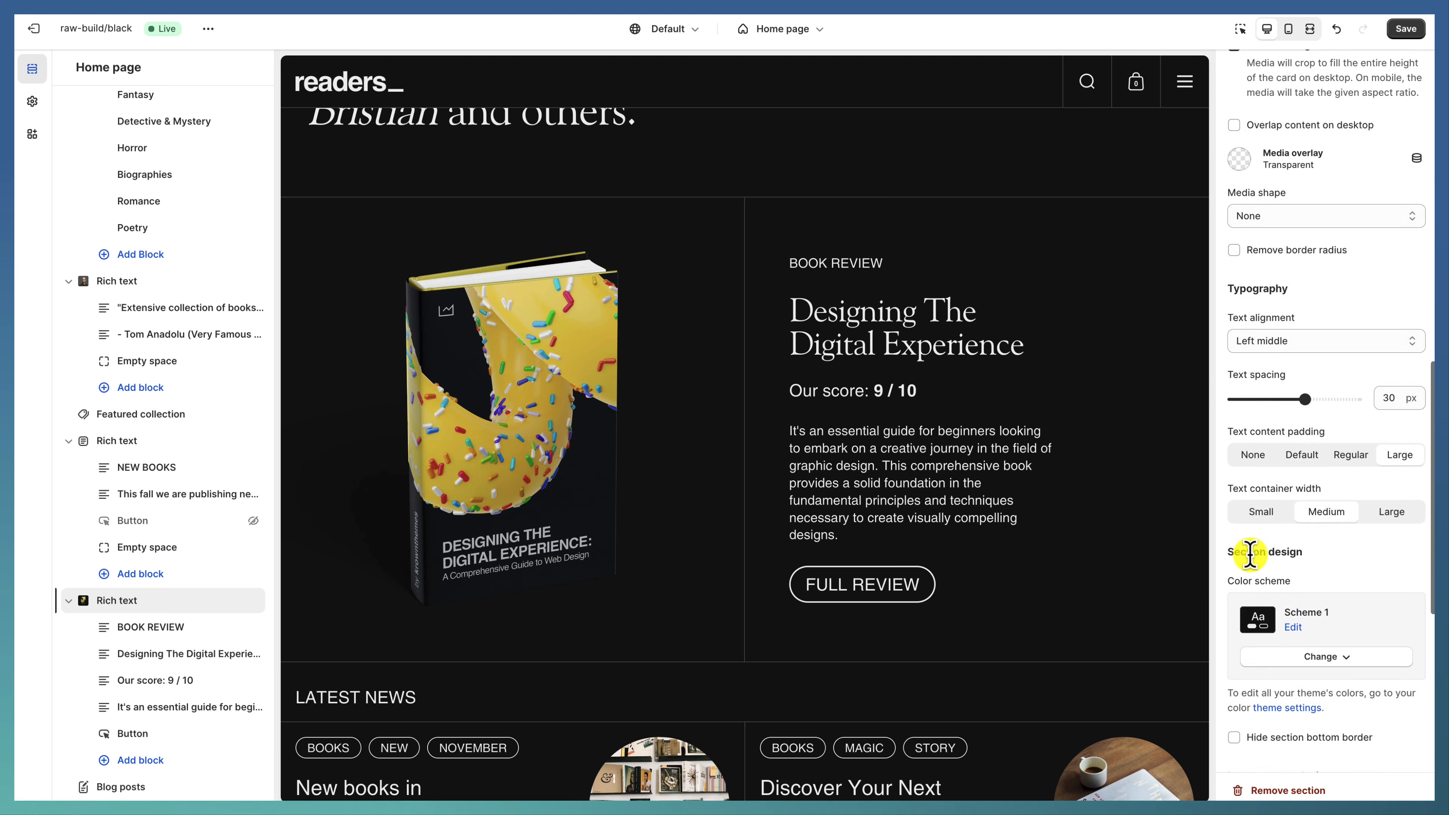
{"action": "scroll", "coordinate": [1317, 368], "scroll_direction": "down", "scroll_amount": 3}
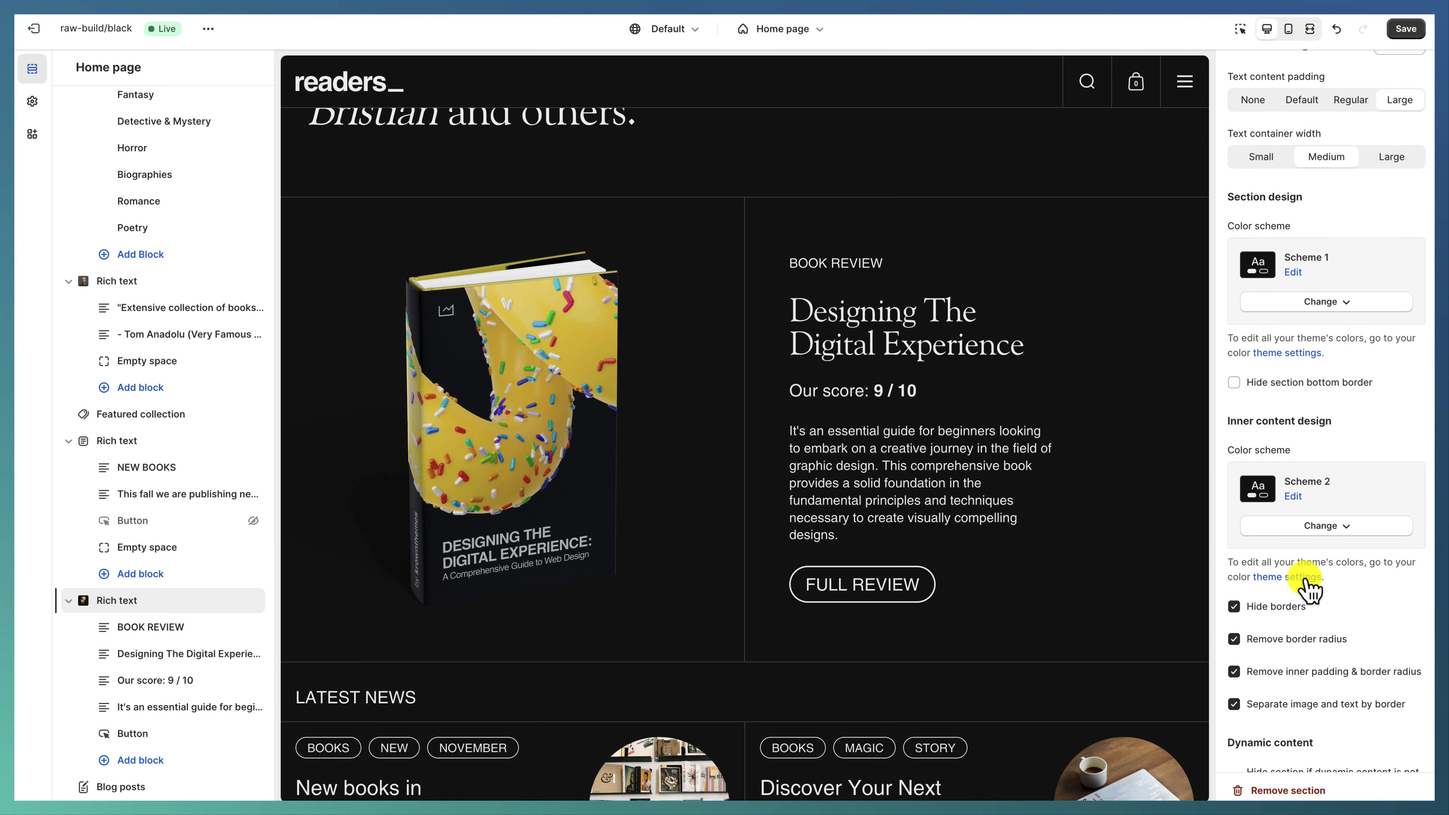
{"action": "scroll", "coordinate": [1307, 586], "scroll_direction": "down", "scroll_amount": 1}
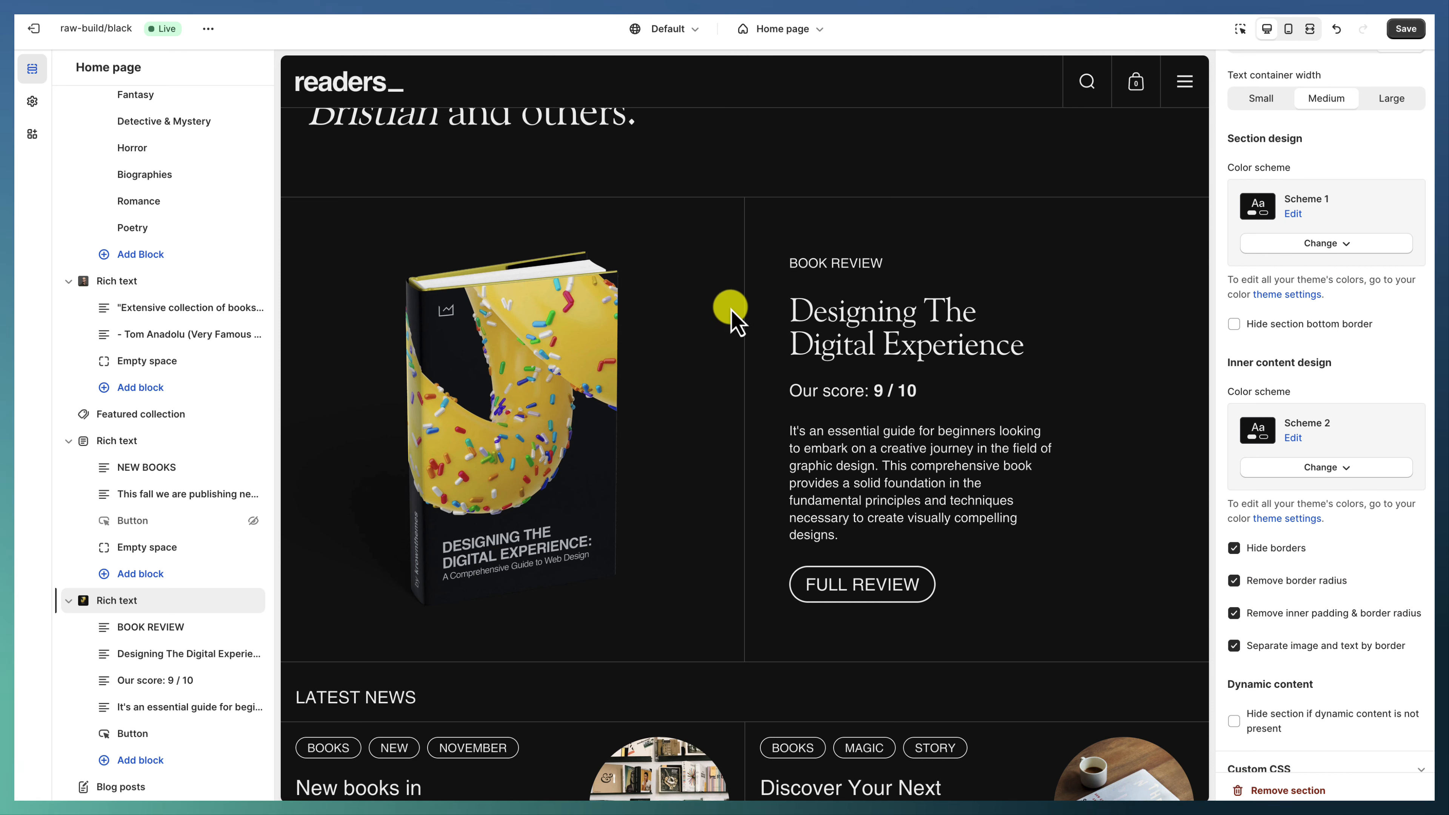
View the font, size and line height settings of the BOOK REVIEW, title, score and review description text blocks.
{"action": "left_click", "coordinate": [161, 629]}
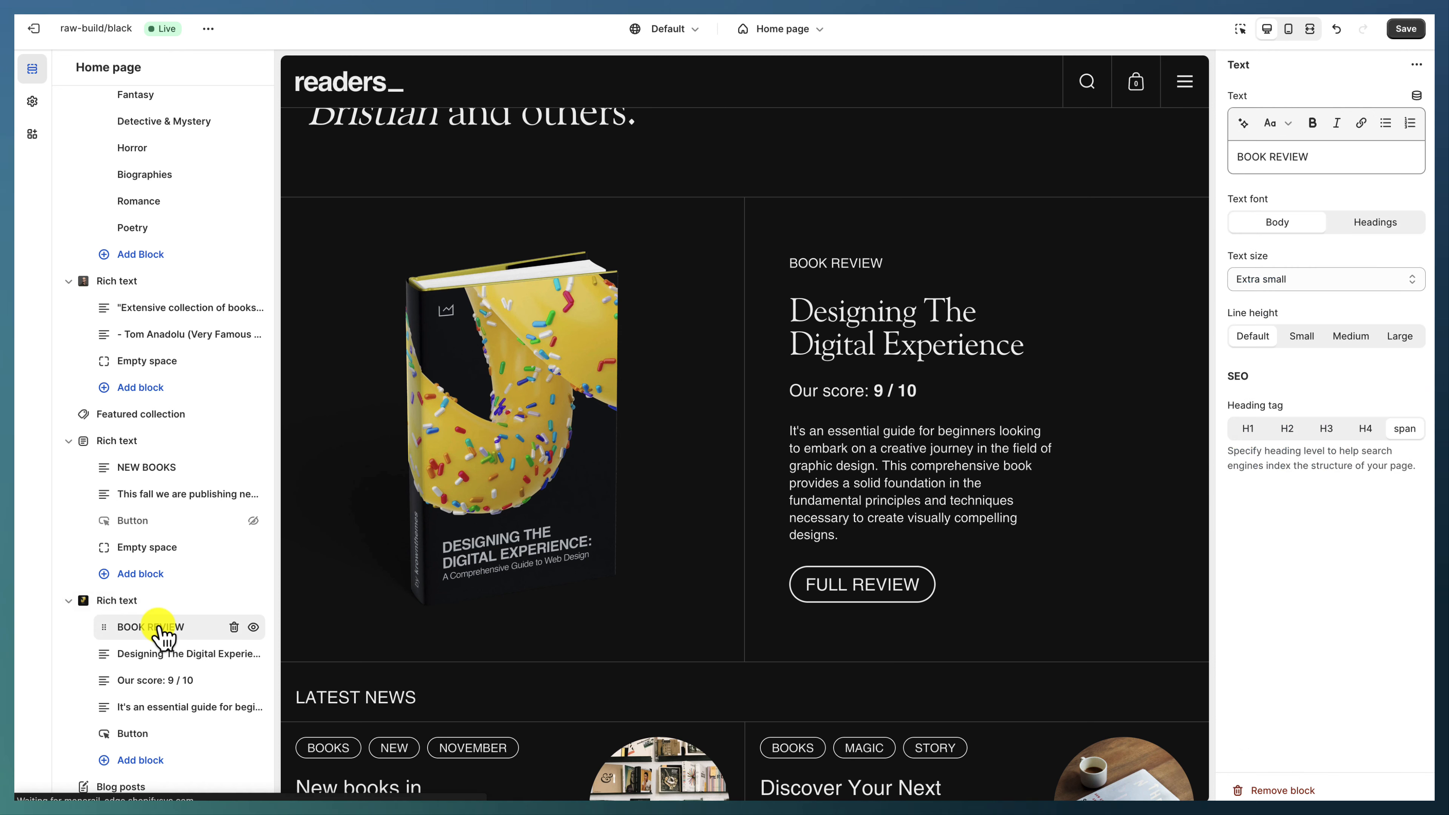
{"action": "left_click", "coordinate": [164, 656]}
{"action": "left_click", "coordinate": [163, 682]}
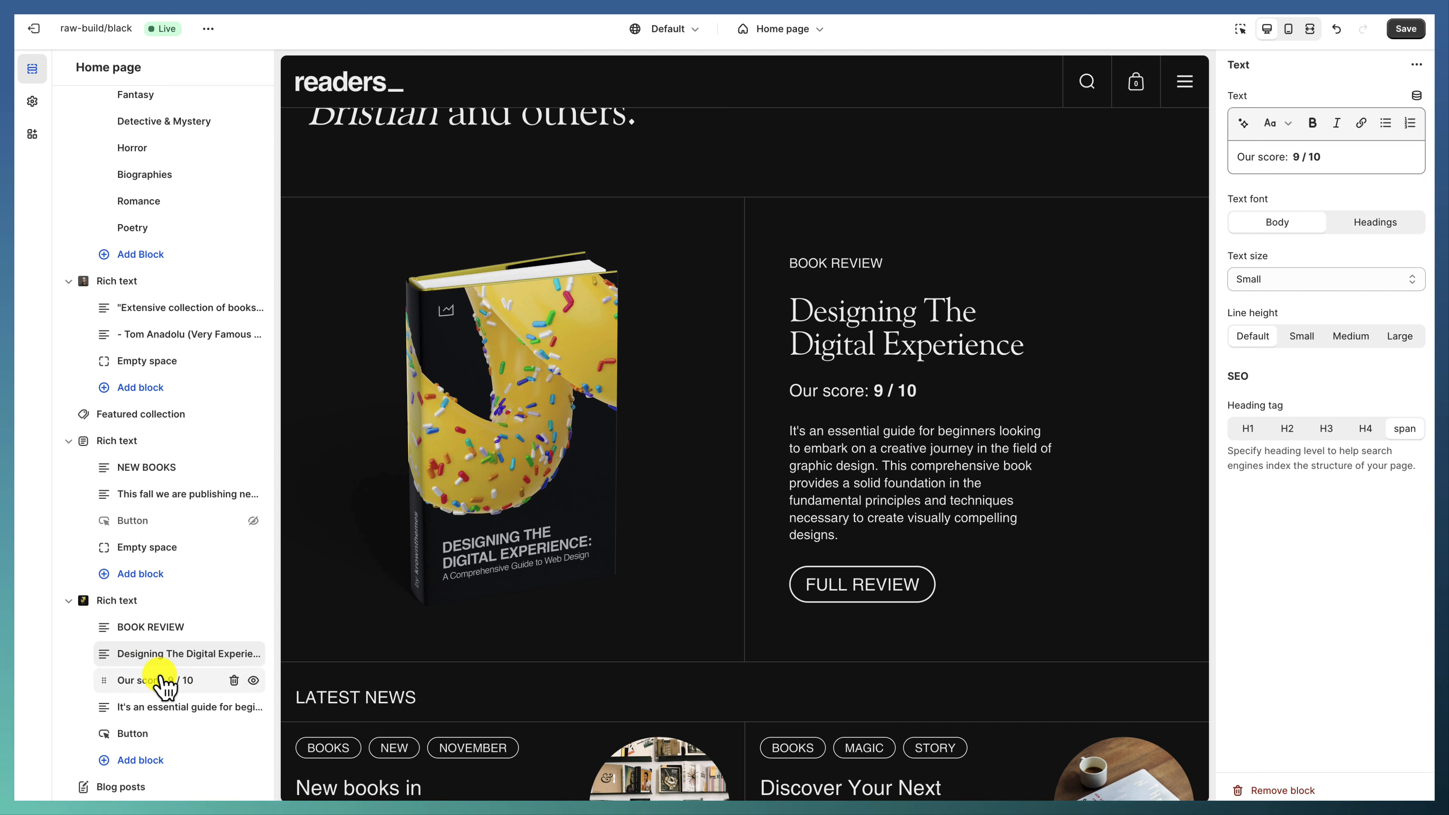
{"action": "left_click", "coordinate": [175, 707]}
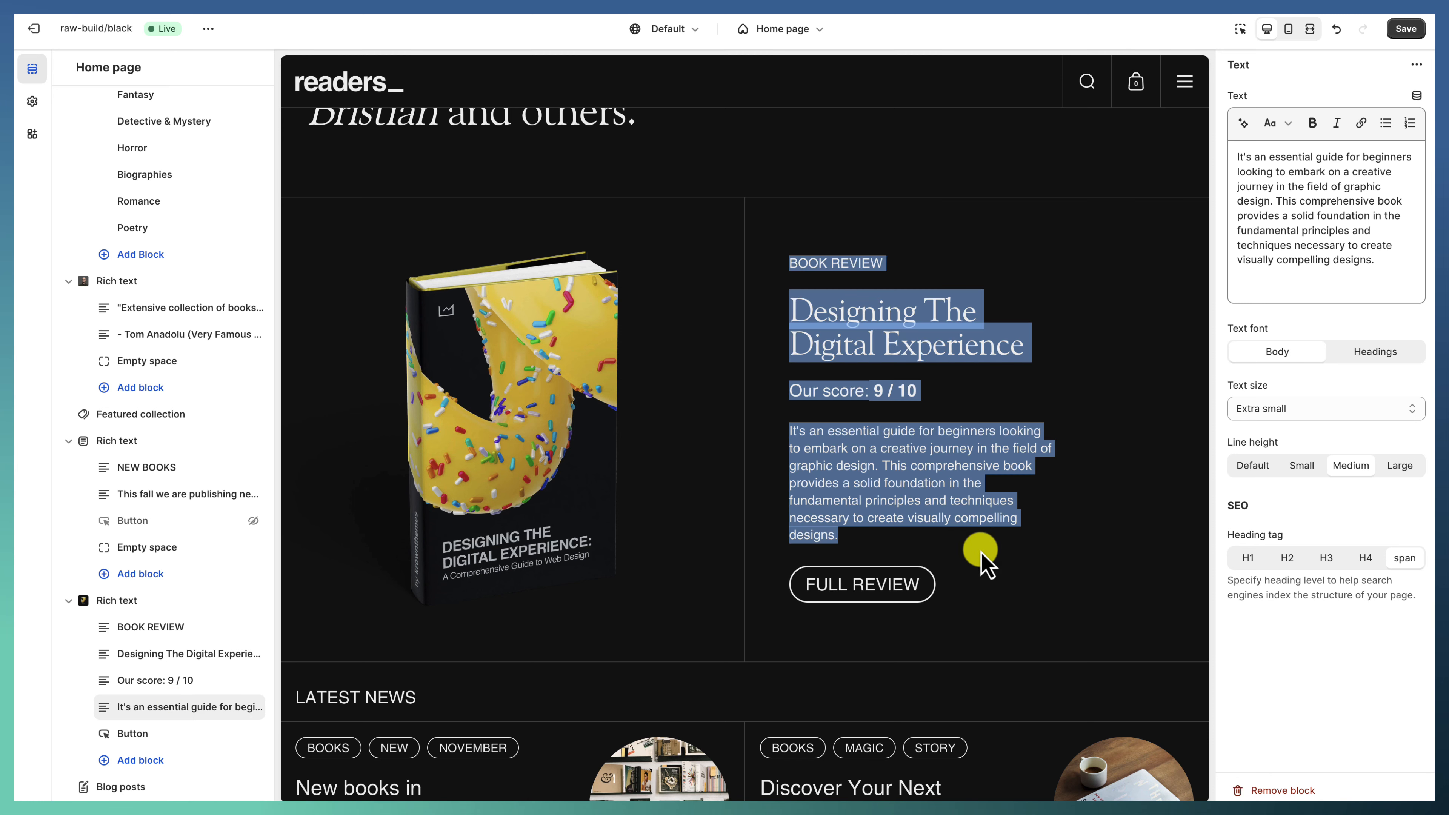
Open the Blog posts section and examine its details, section footer and section design settings.
{"action": "scroll", "coordinate": [984, 559], "scroll_direction": "down", "scroll_amount": 5}
{"action": "scroll", "coordinate": [171, 610], "scroll_direction": "down", "scroll_amount": 4}
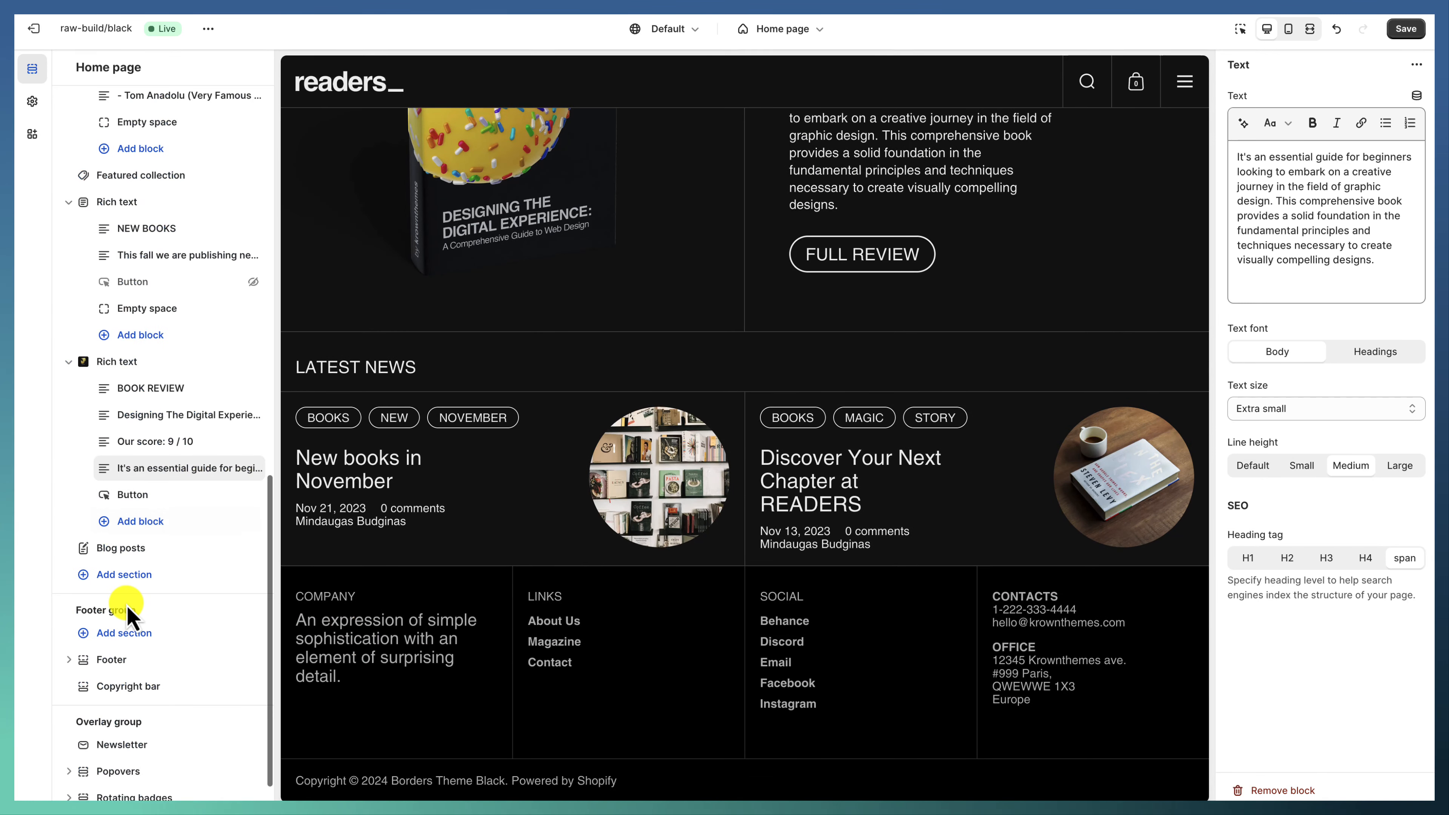
{"action": "left_click", "coordinate": [144, 553]}
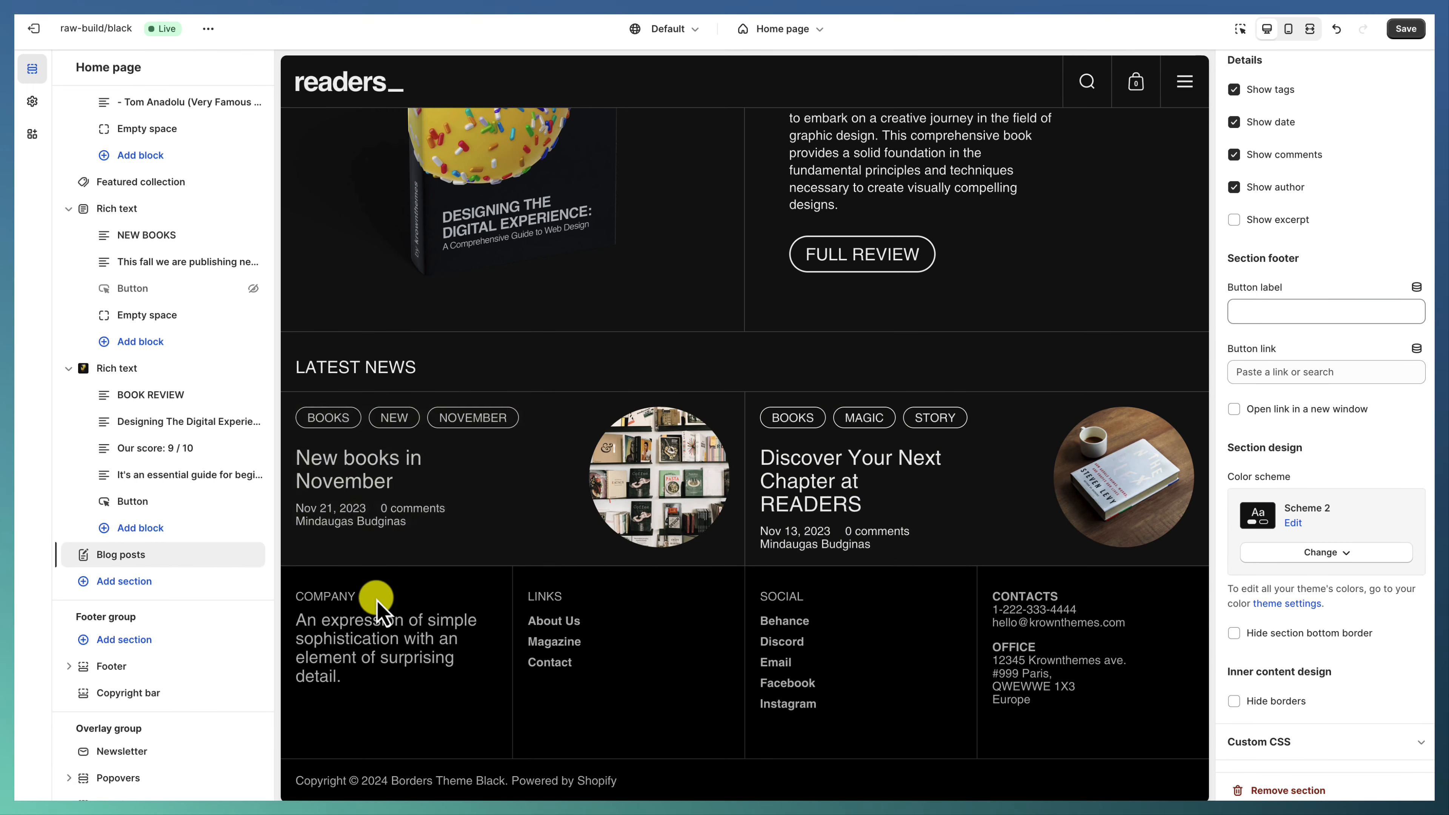
Examine the Footer section's layout and design settings, along with its COMPANY text block and contact details text block.
{"action": "left_click", "coordinate": [114, 666]}
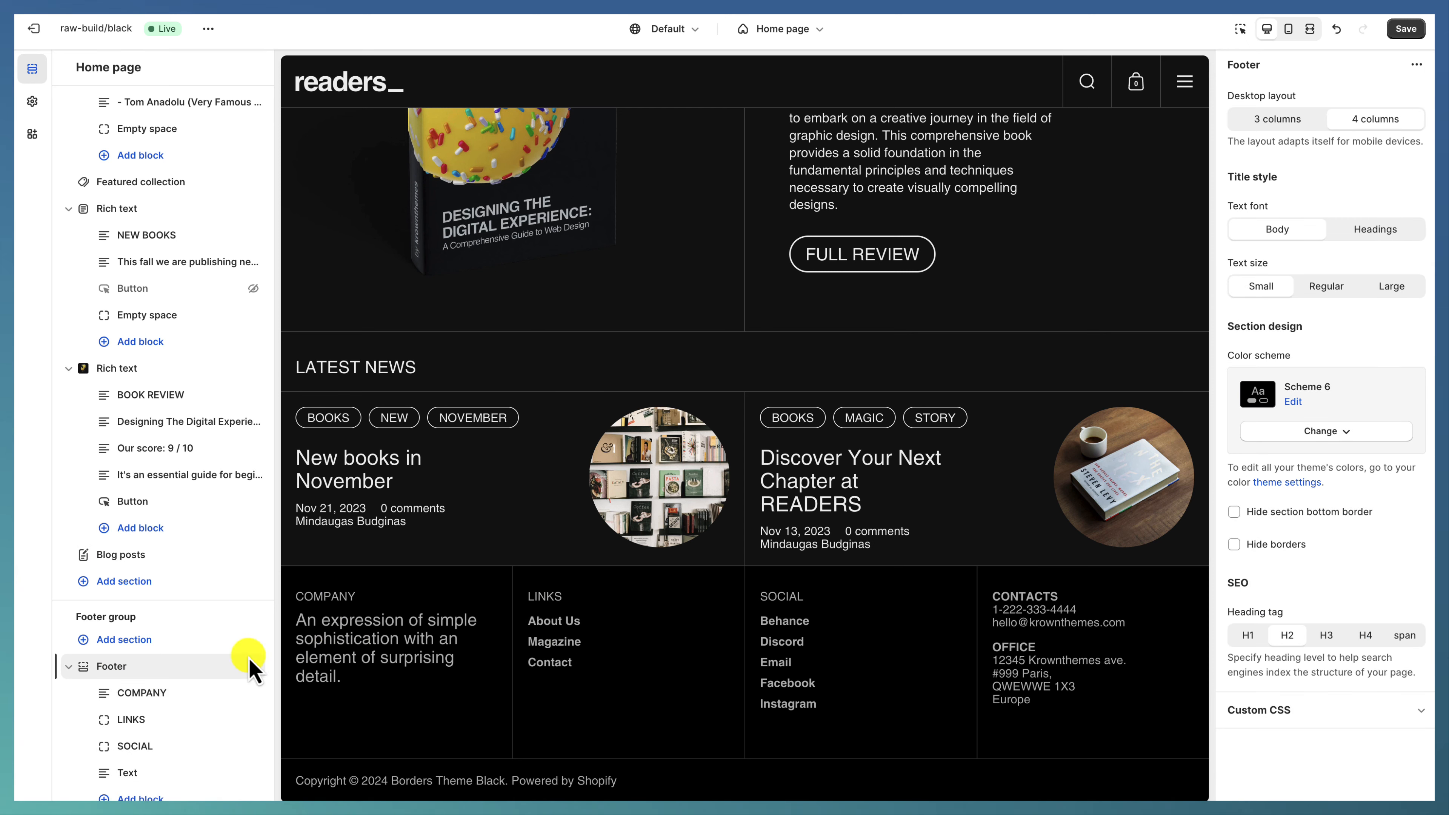
{"action": "left_click", "coordinate": [137, 693]}
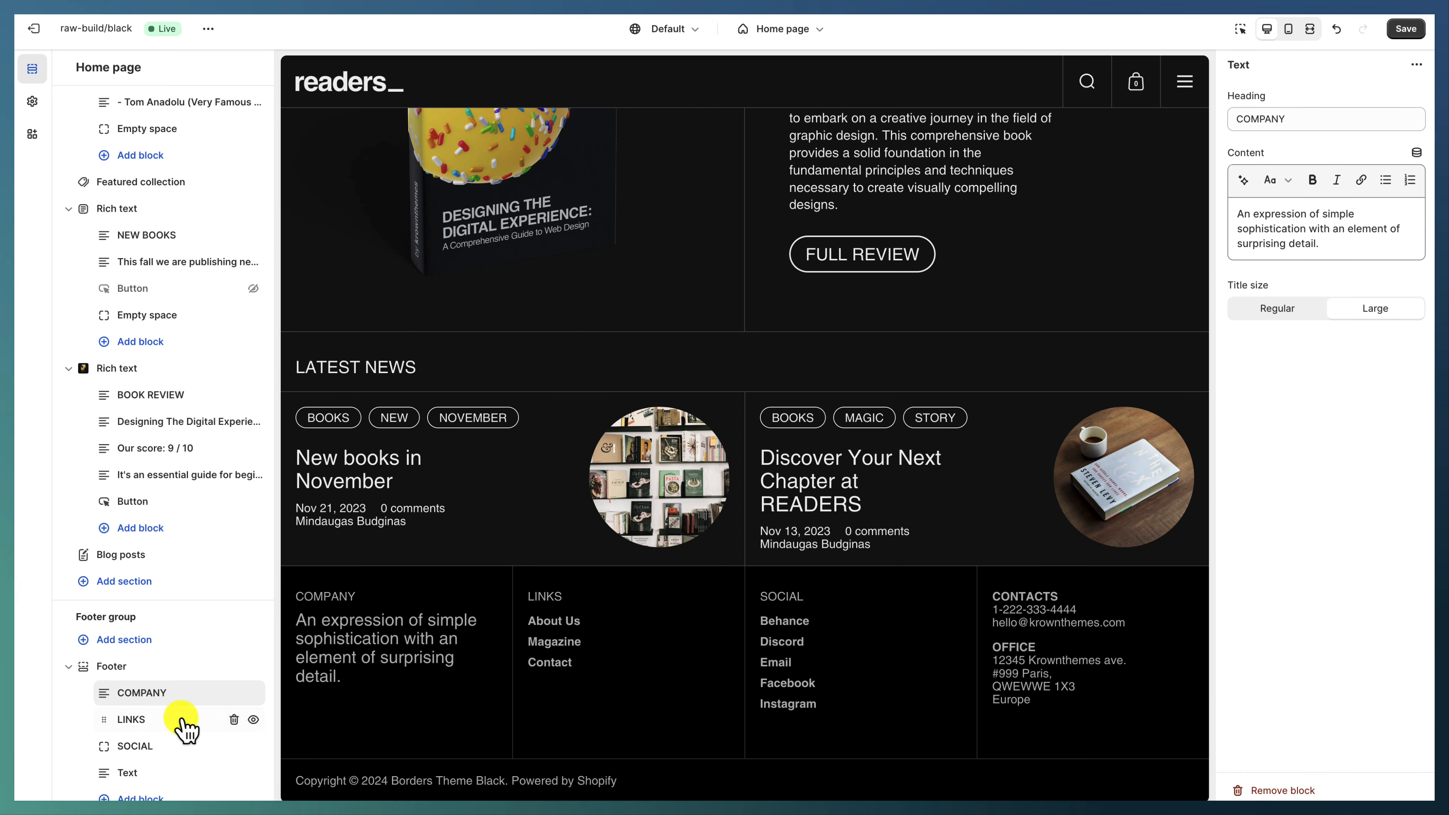
{"action": "scroll", "coordinate": [171, 724], "scroll_direction": "down", "scroll_amount": 3}
{"action": "left_click", "coordinate": [149, 702]}
{"action": "scroll", "coordinate": [165, 751], "scroll_direction": "down", "scroll_amount": 2}
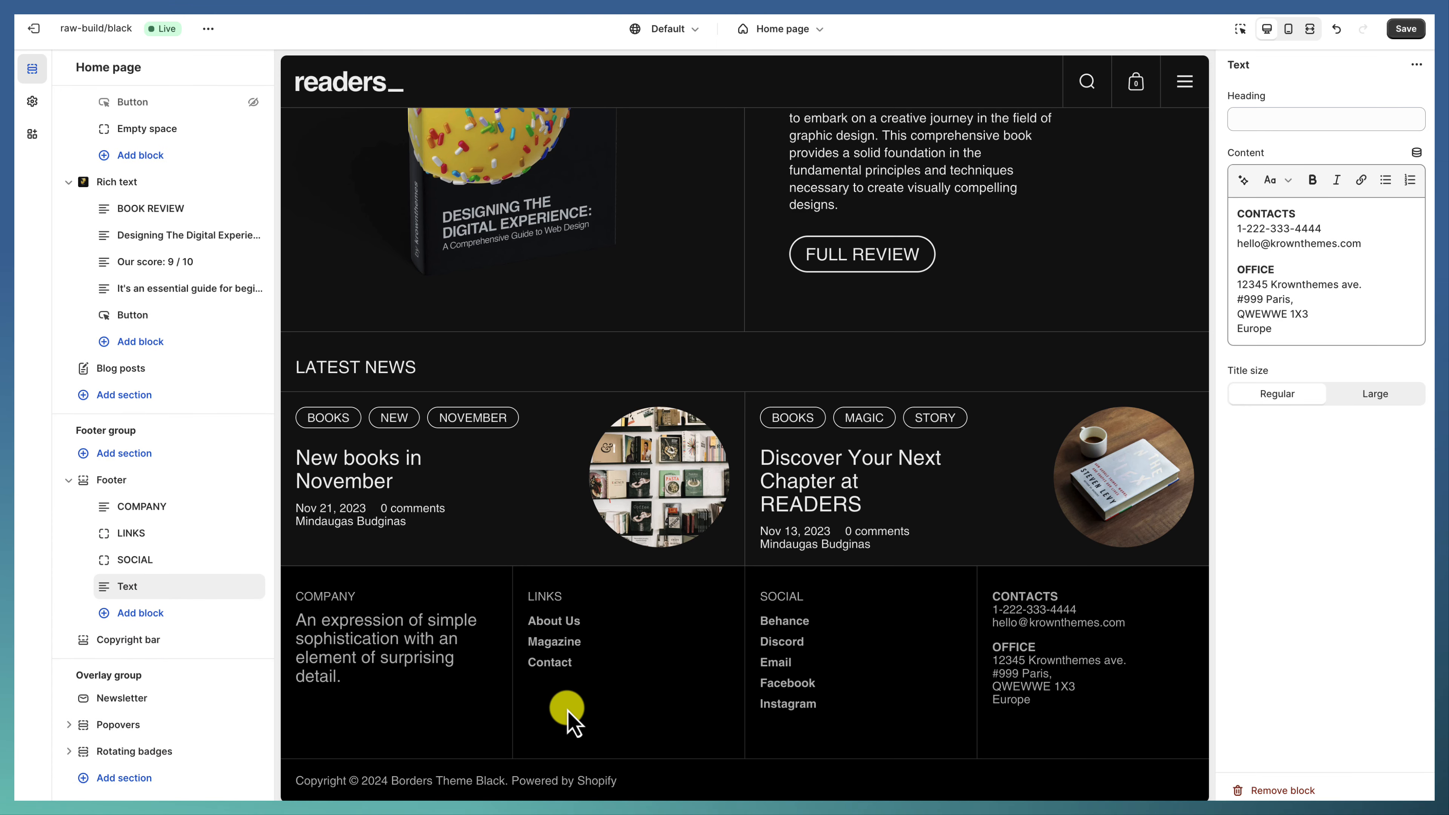
Open the collection page from the home page slider's VISIT COLLECTION link and browse its product grid.
{"action": "scroll", "coordinate": [542, 686], "scroll_direction": "up", "scroll_amount": 15}
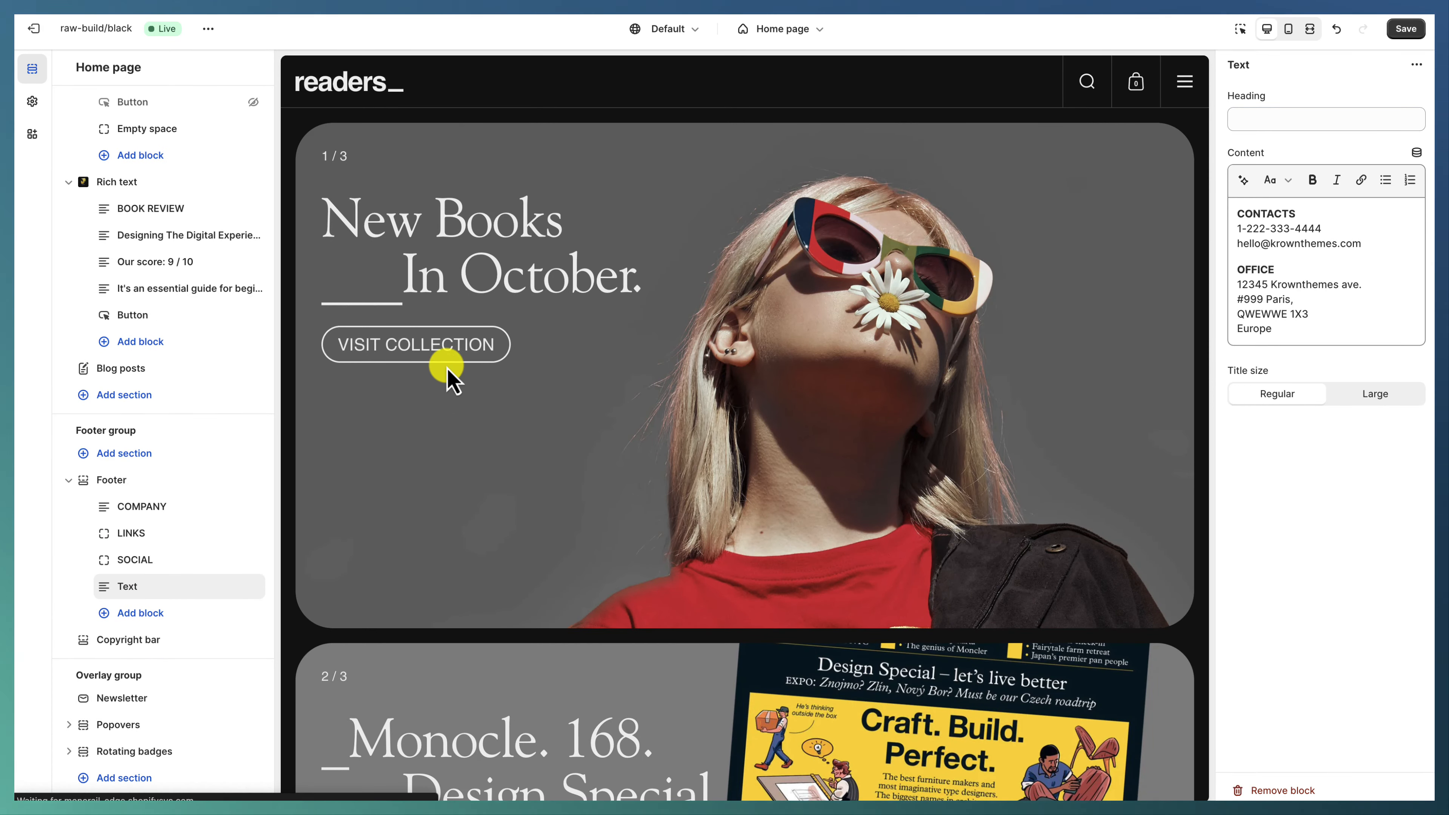
{"action": "left_click", "coordinate": [448, 371]}
{"action": "scroll", "coordinate": [462, 372], "scroll_direction": "down", "scroll_amount": 8}
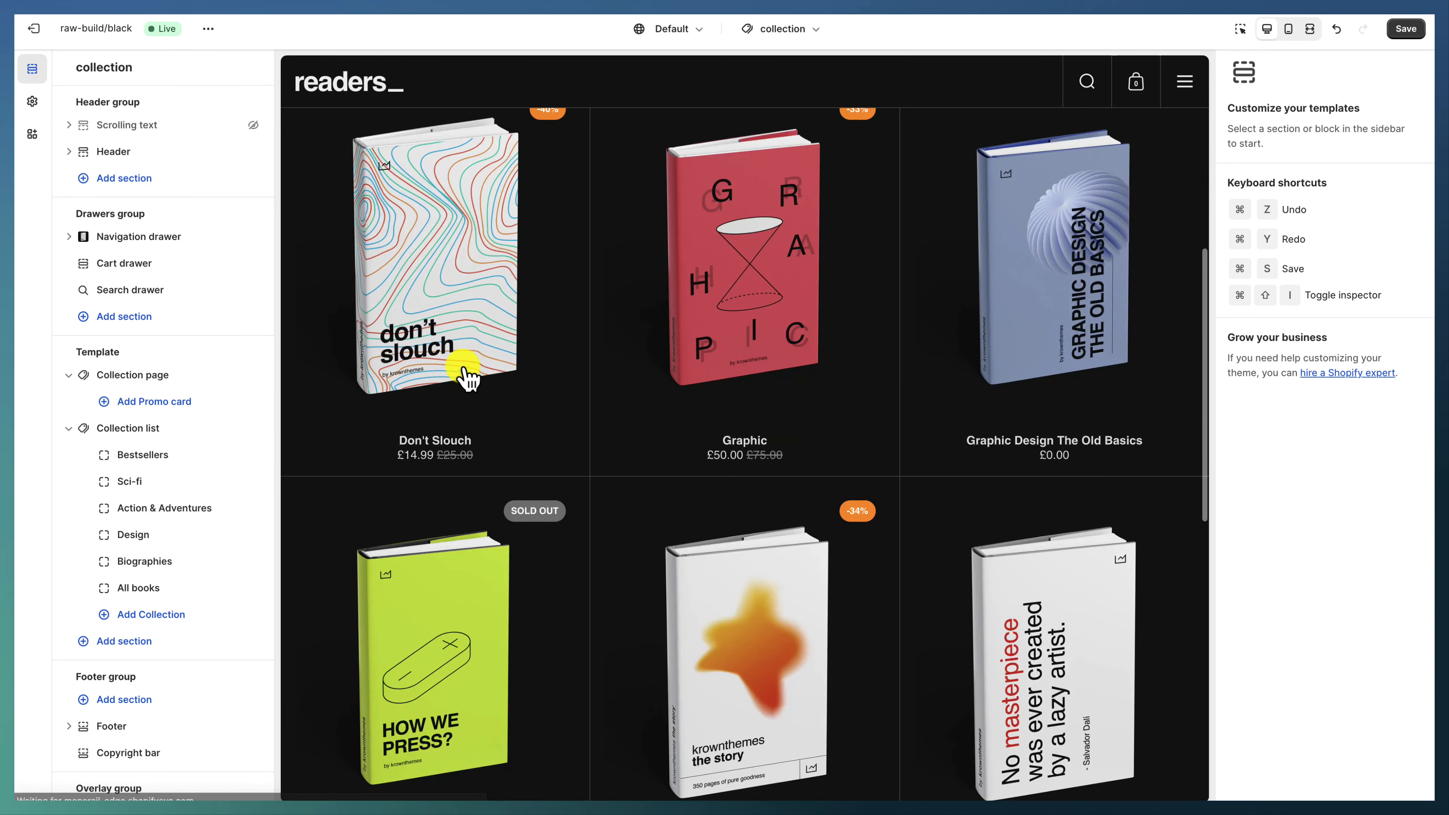
{"action": "scroll", "coordinate": [463, 371], "scroll_direction": "down", "scroll_amount": 7}
{"action": "scroll", "coordinate": [464, 370], "scroll_direction": "up", "scroll_amount": 15}
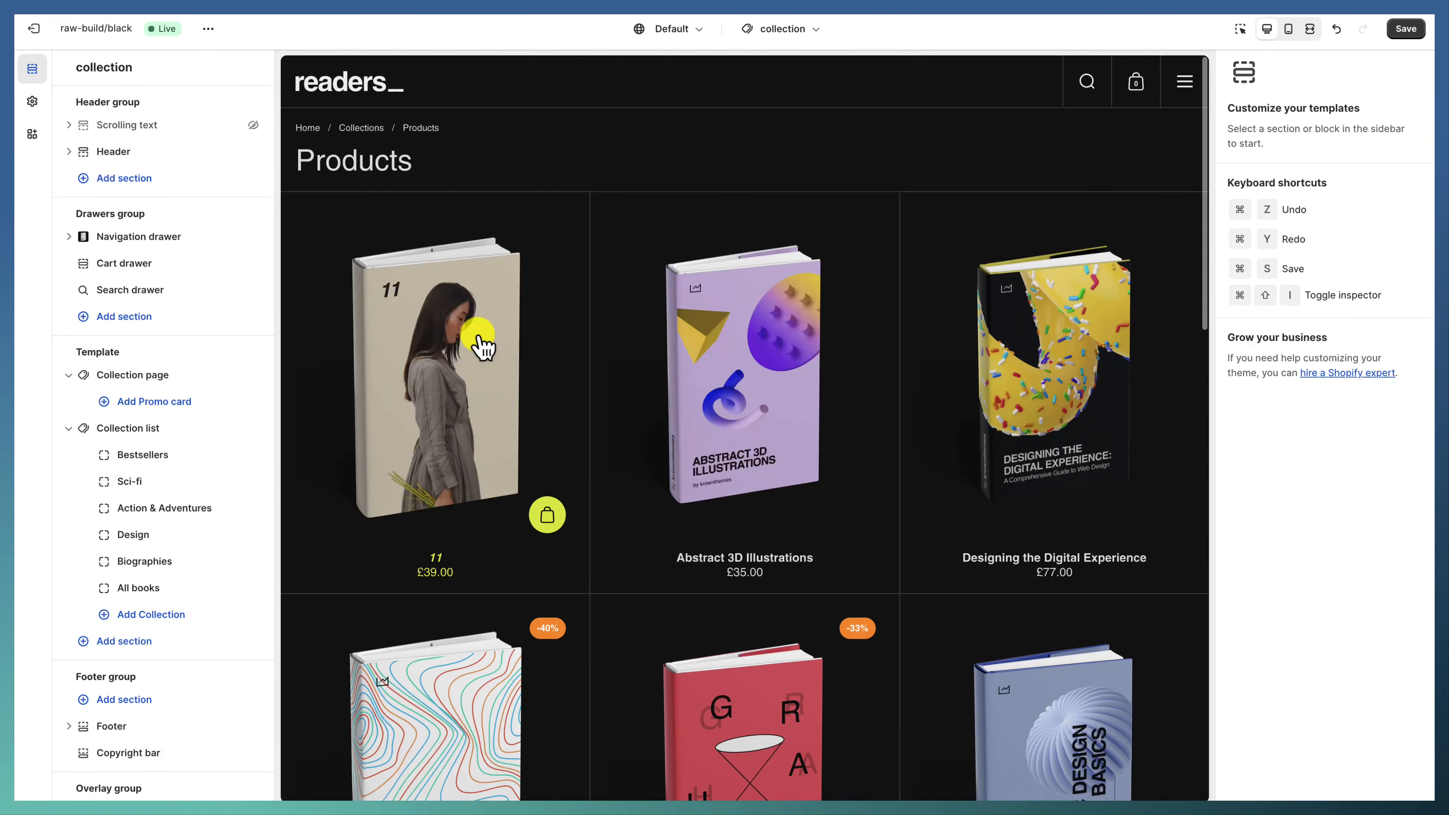
Examine the Collection page section's banner design, product grid, and filtering and sorting settings.
{"action": "left_click", "coordinate": [166, 377]}
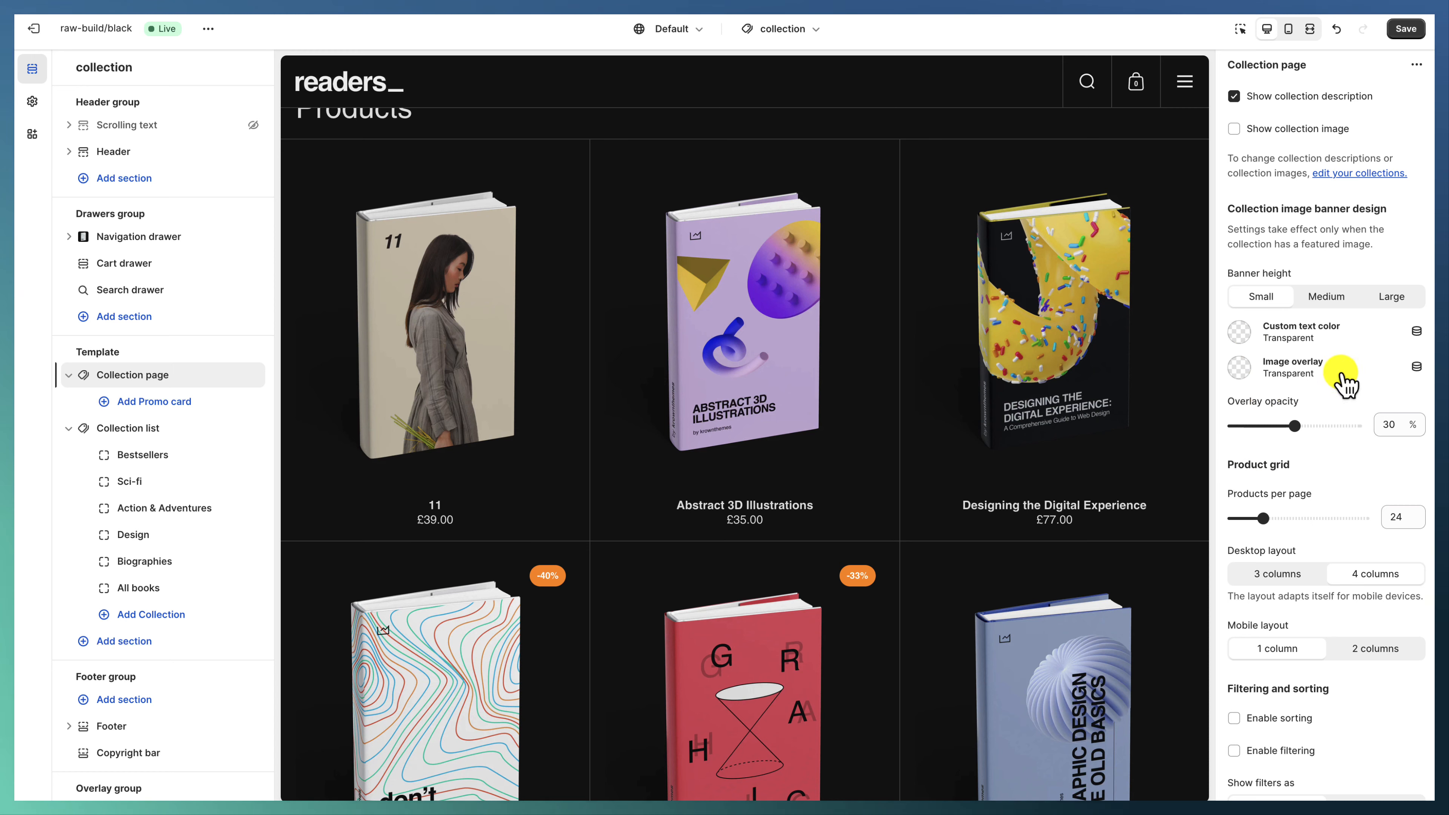
{"action": "scroll", "coordinate": [1306, 502], "scroll_direction": "down", "scroll_amount": 2}
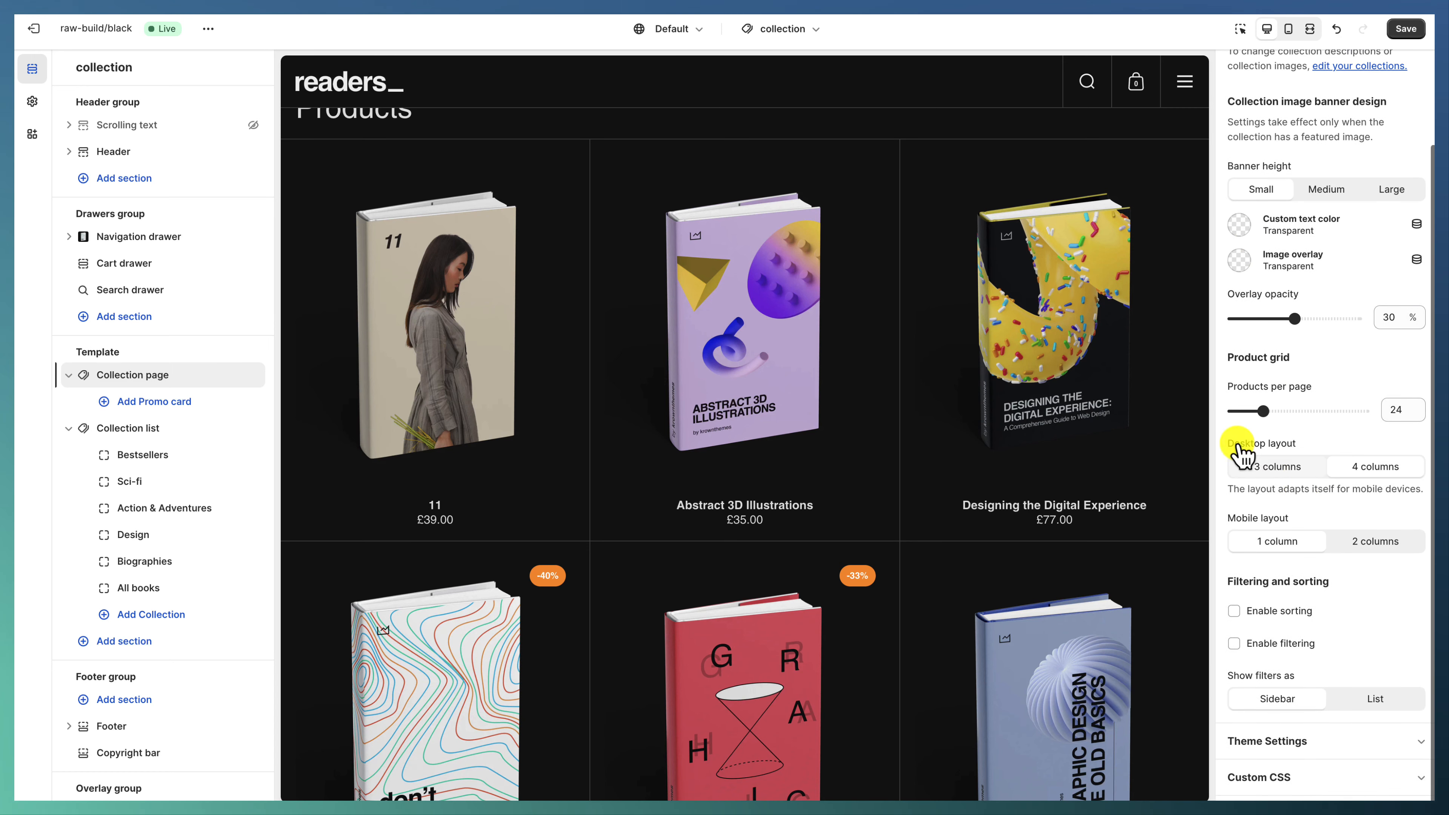
{"action": "scroll", "coordinate": [655, 406], "scroll_direction": "up", "scroll_amount": 1}
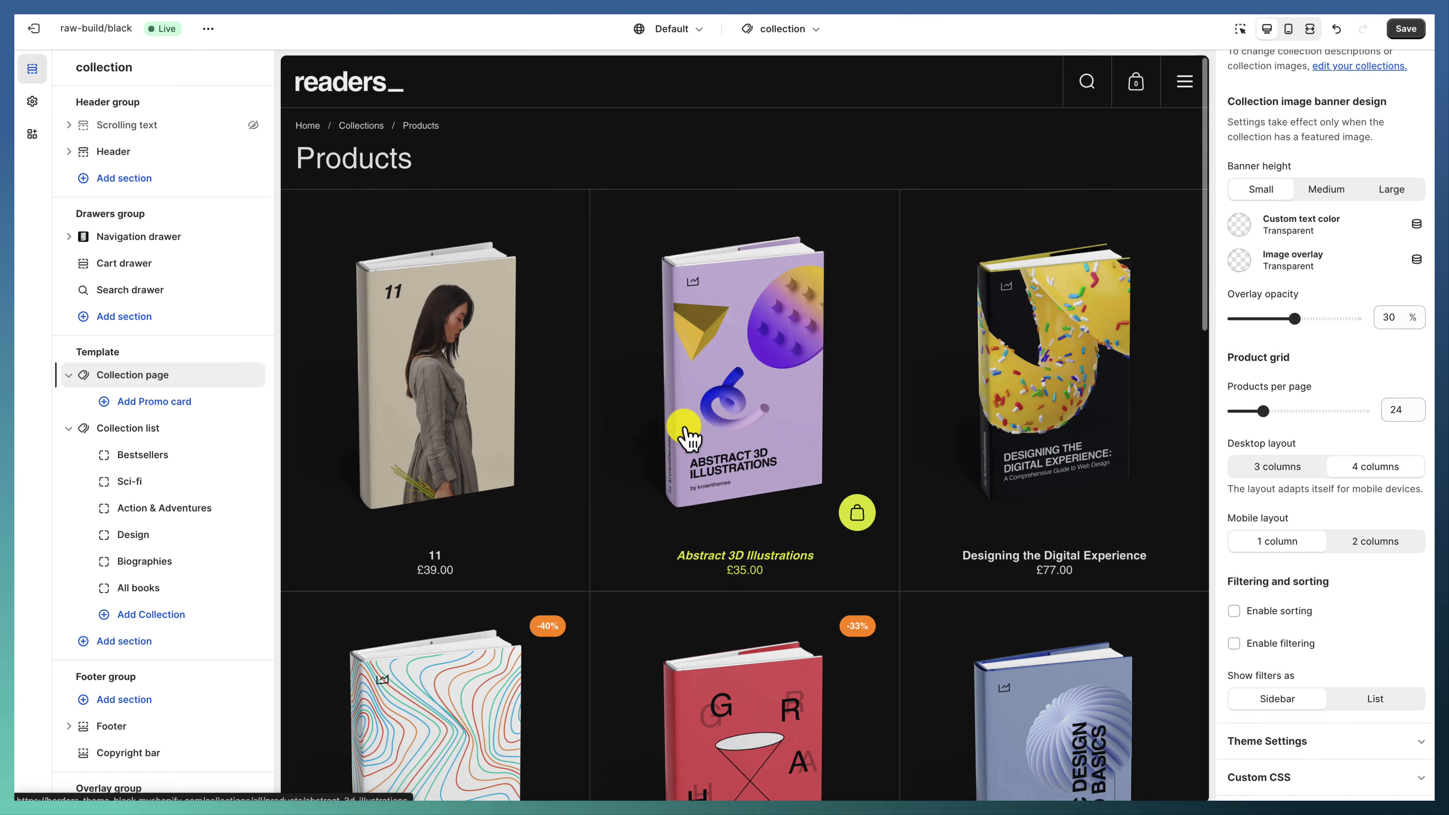
View the Collection list below the products and examine its layout, typography, section footer and section design settings.
{"action": "scroll", "coordinate": [679, 424], "scroll_direction": "down", "scroll_amount": 5}
{"action": "scroll", "coordinate": [481, 496], "scroll_direction": "down", "scroll_amount": 5}
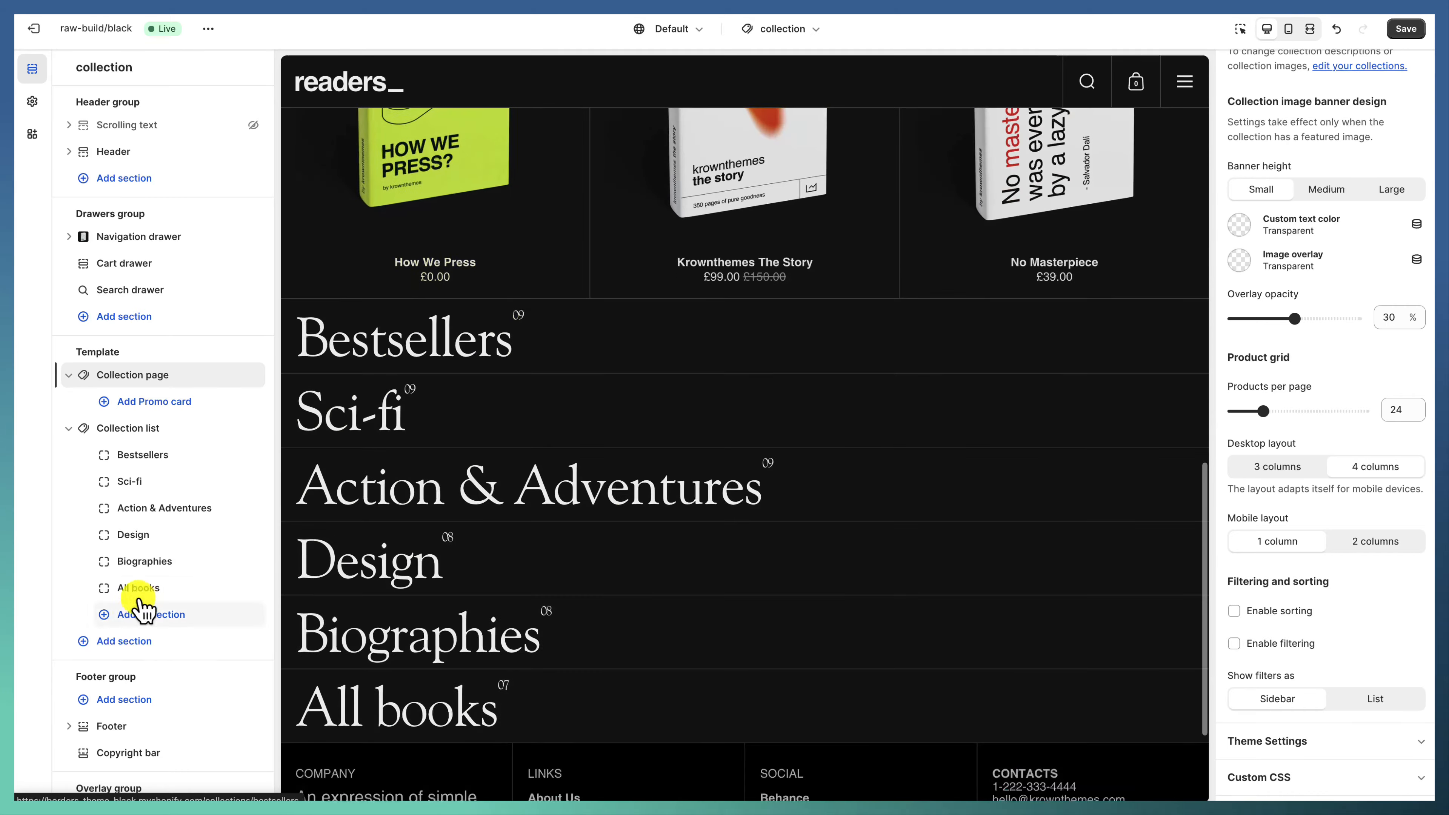
{"action": "left_click", "coordinate": [149, 425]}
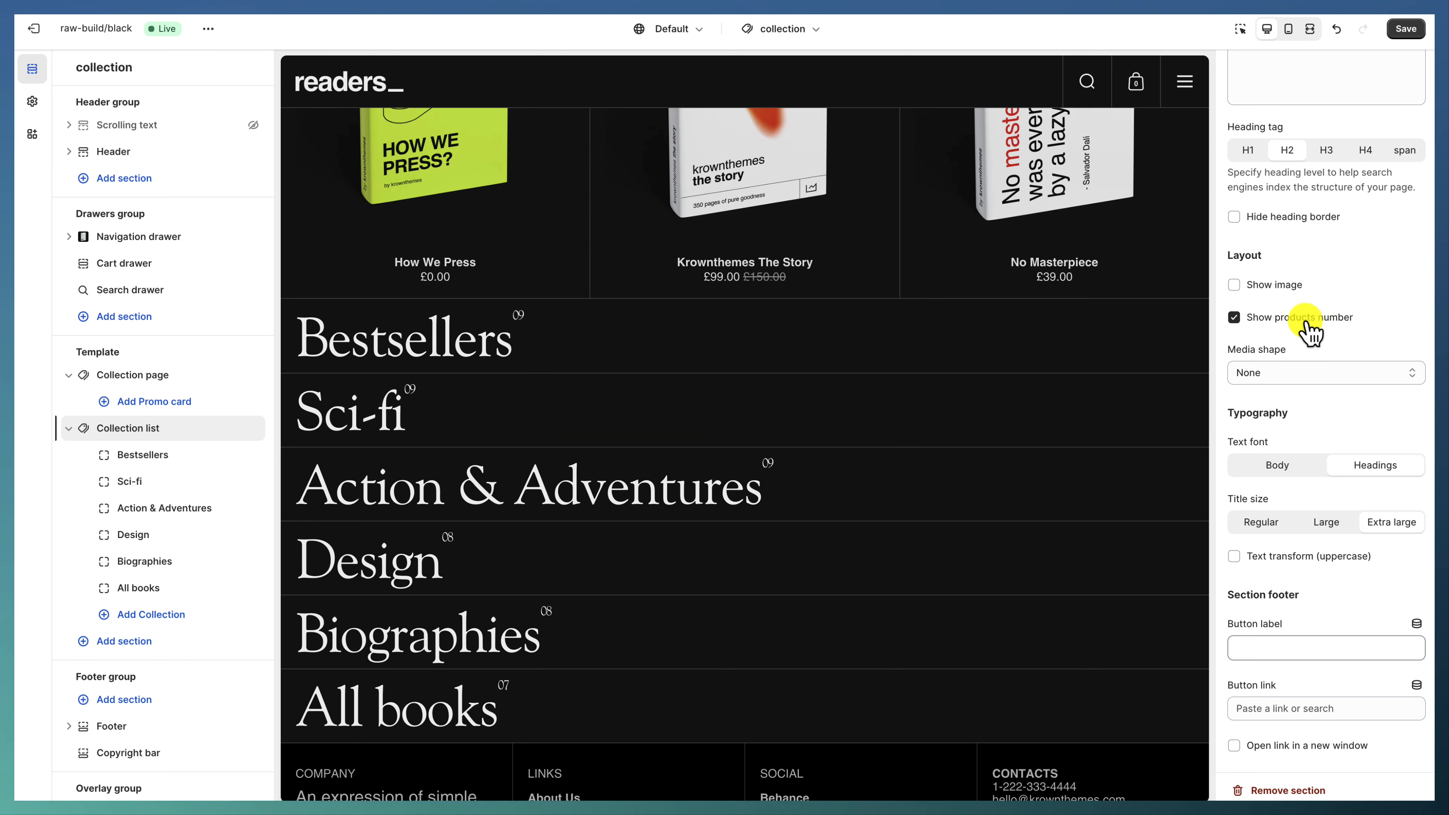
{"action": "scroll", "coordinate": [1330, 380], "scroll_direction": "down", "scroll_amount": 2}
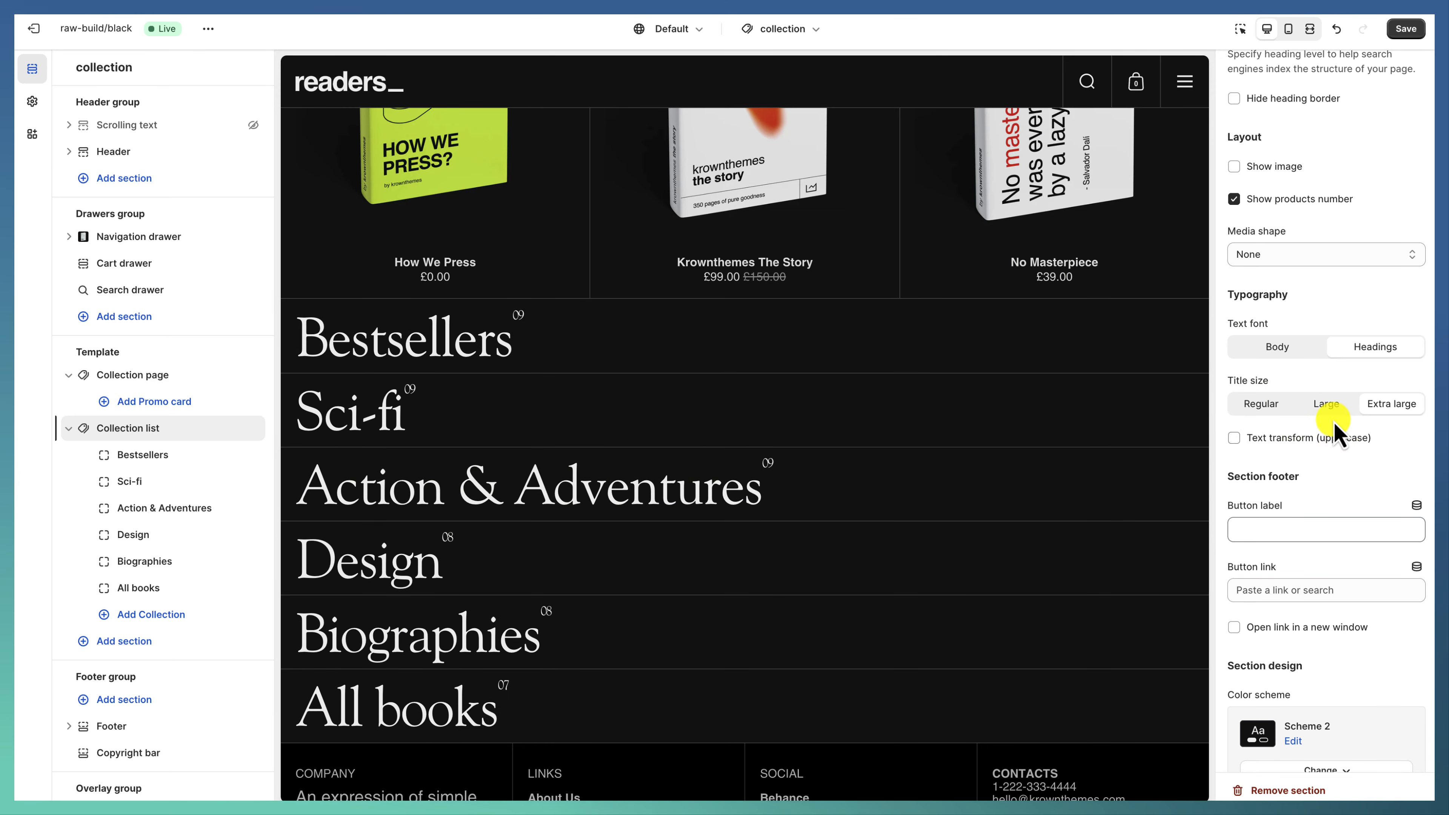
{"action": "scroll", "coordinate": [1362, 482], "scroll_direction": "down", "scroll_amount": 5}
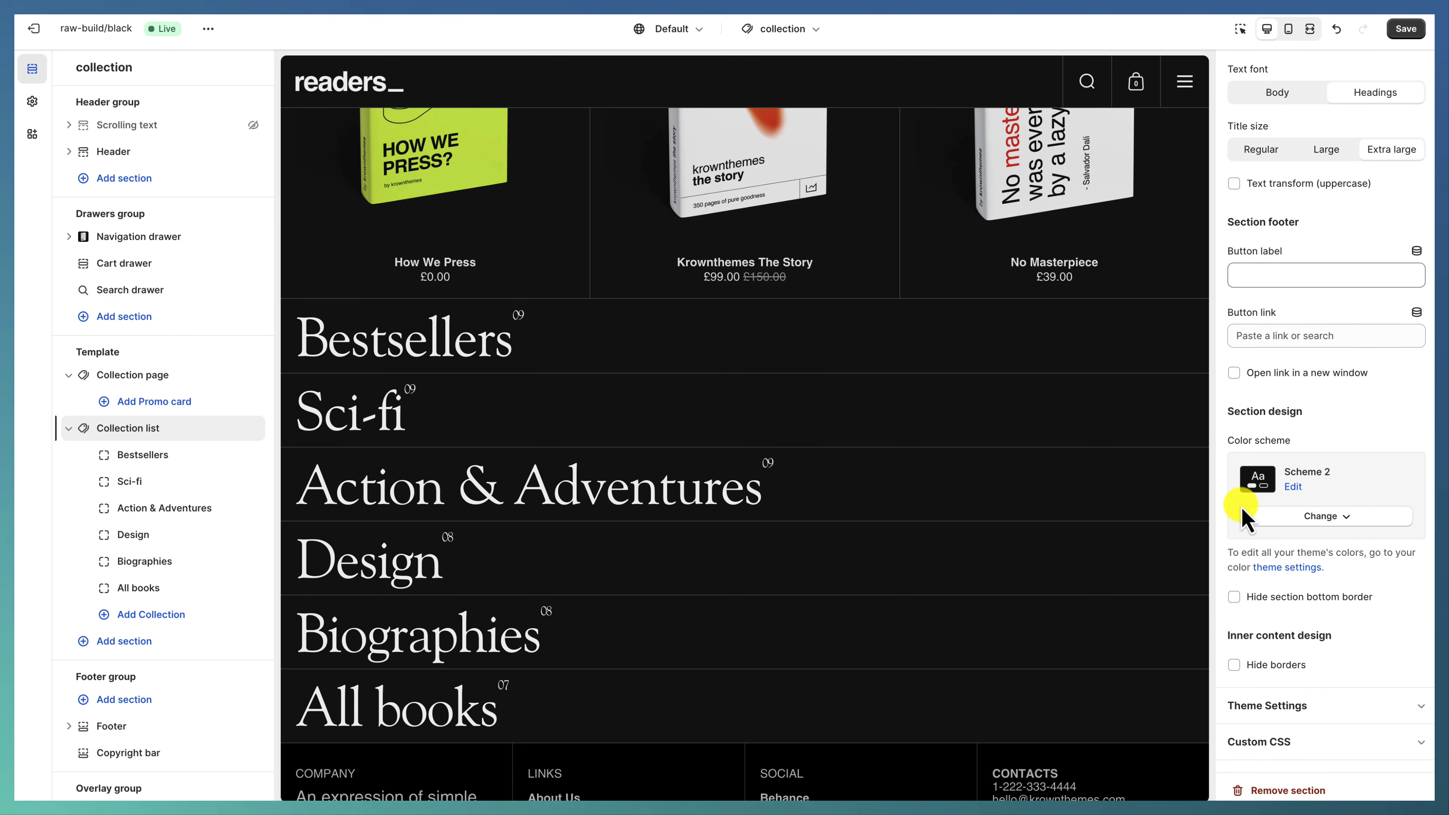
Open the Don't Slouch product and examine the Product page section's gallery settings and the product description text.
{"action": "left_click", "coordinate": [533, 545]}
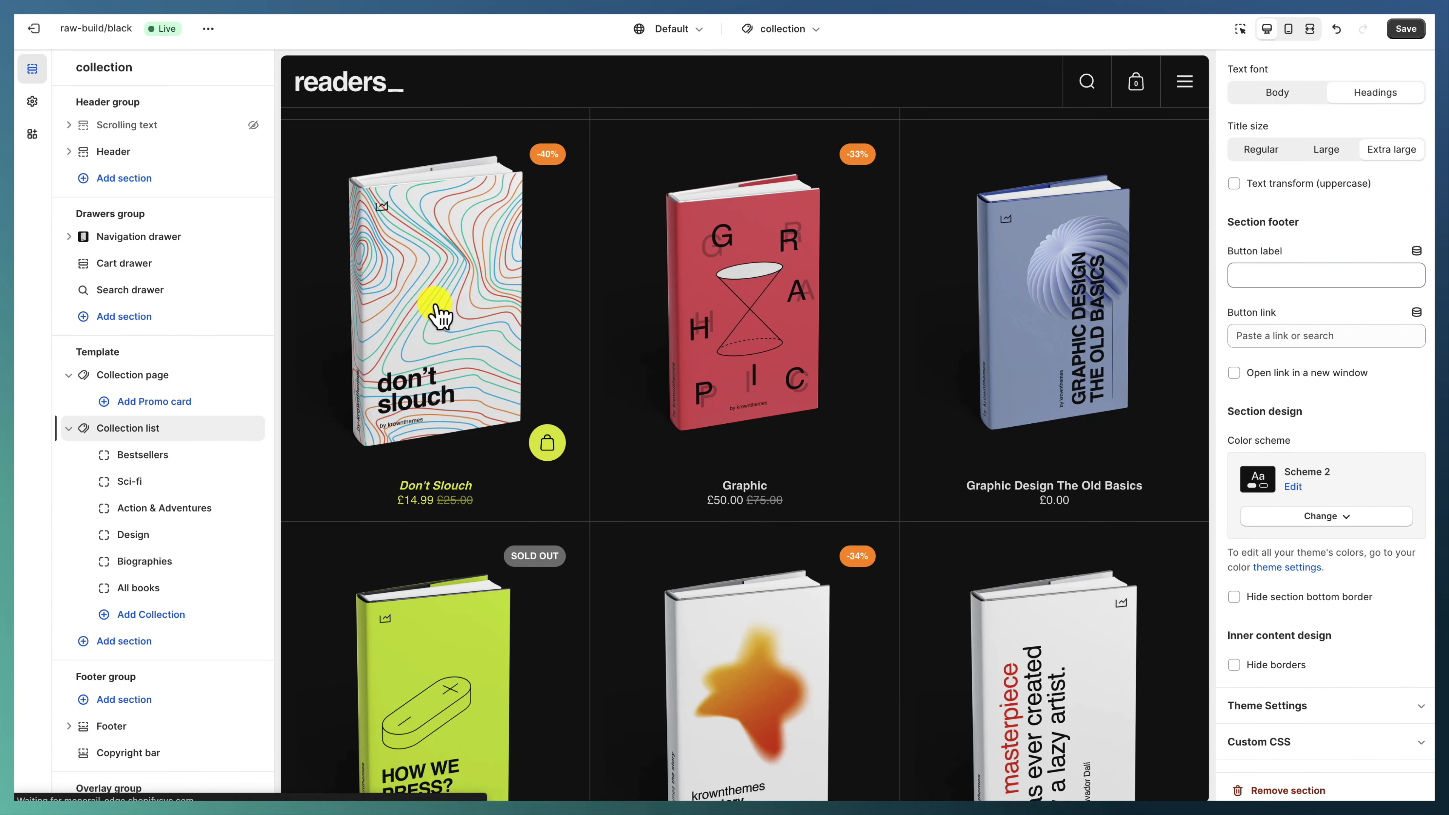
{"action": "left_click", "coordinate": [433, 320]}
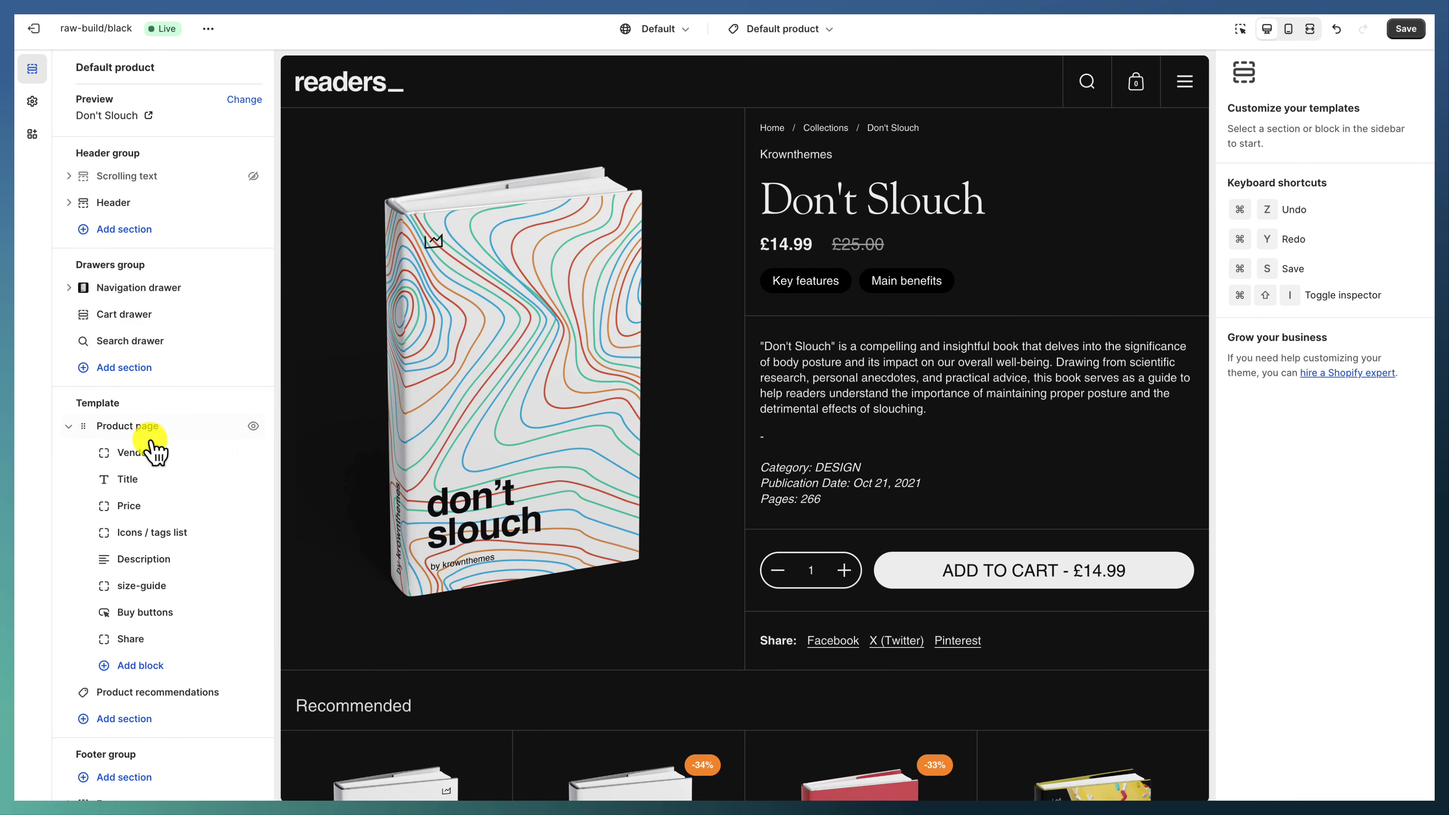
{"action": "left_click", "coordinate": [153, 446]}
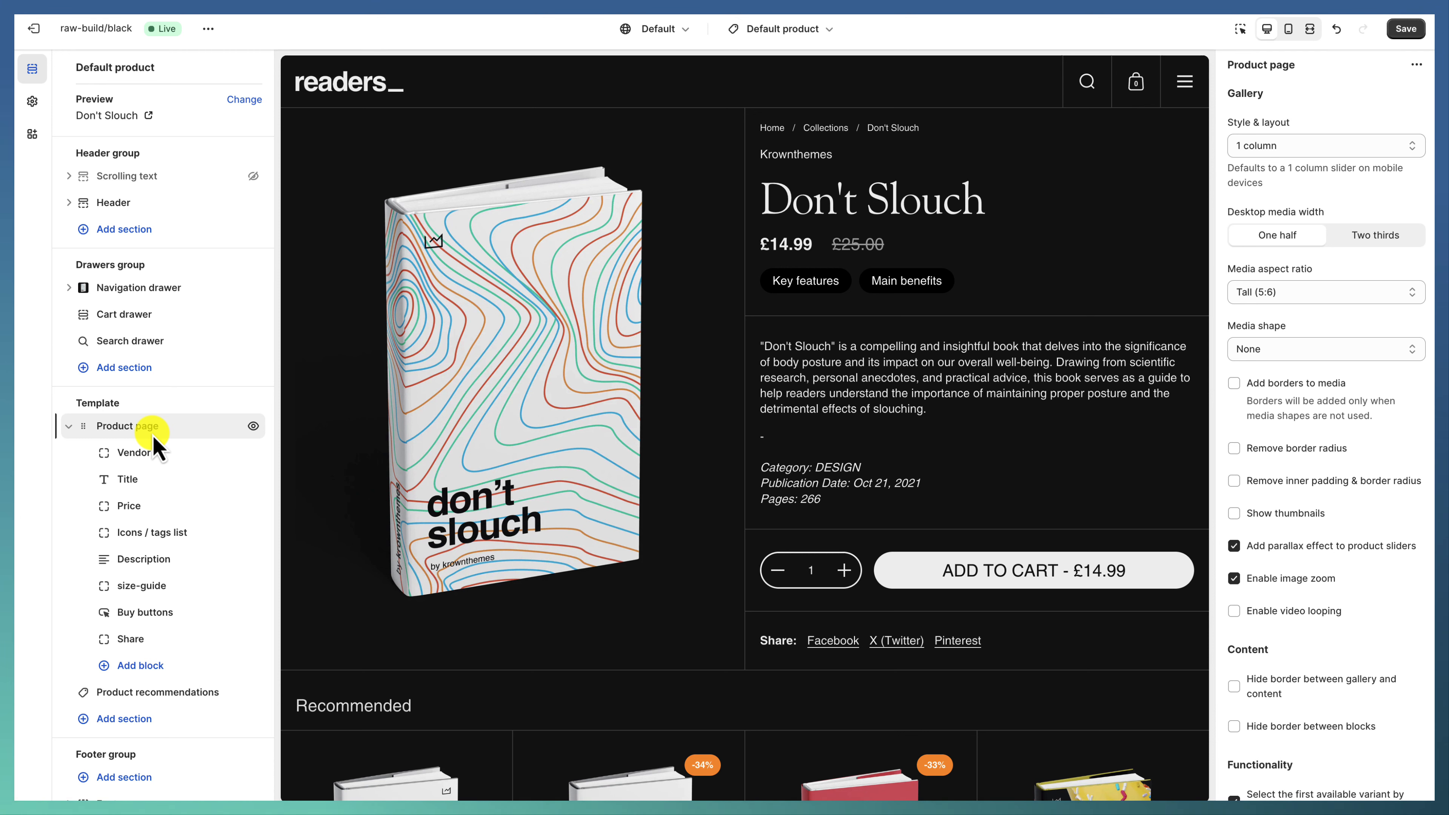
{"action": "triple_click", "coordinate": [923, 369]}
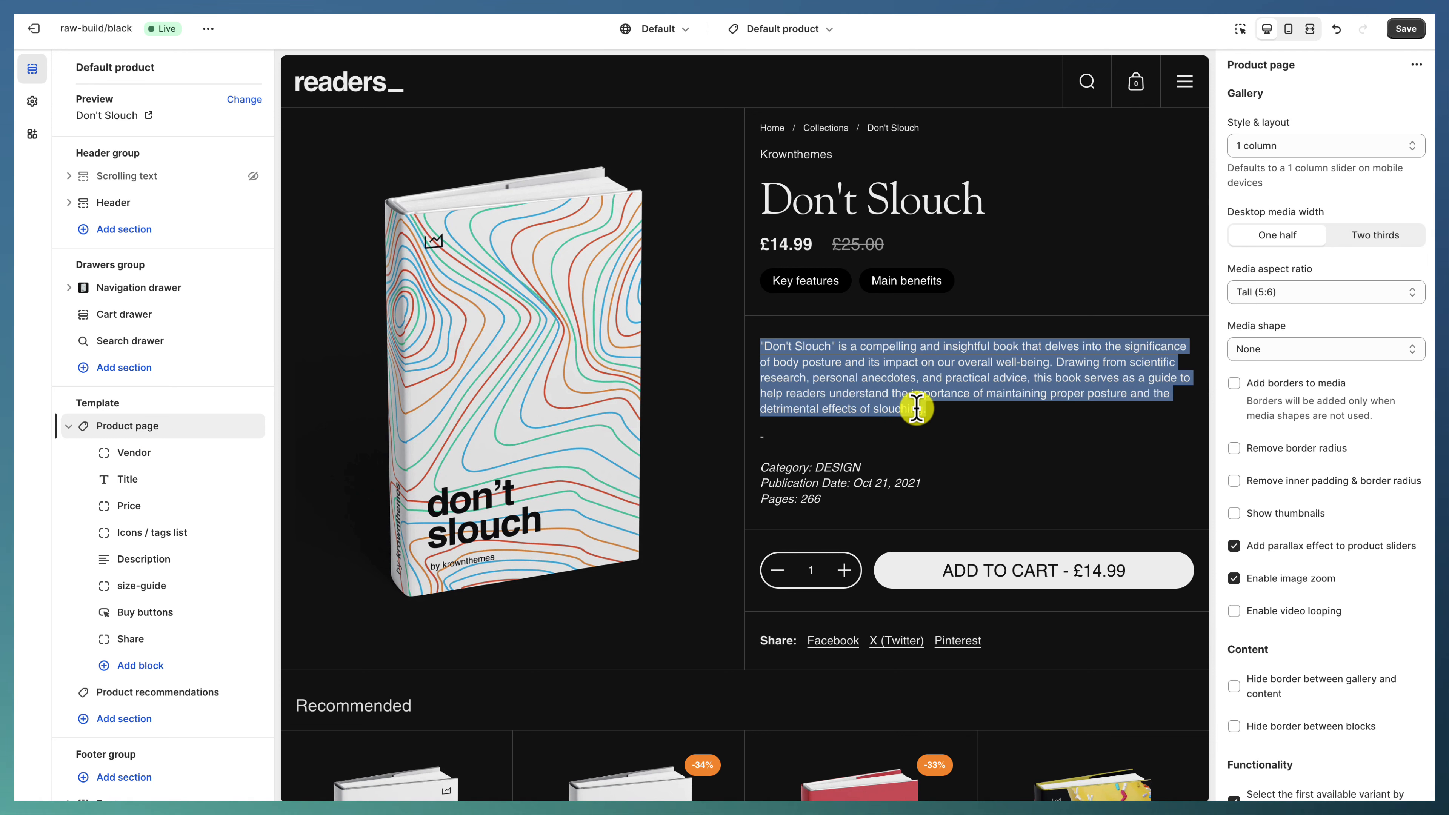
{"action": "left_click", "coordinate": [924, 415]}
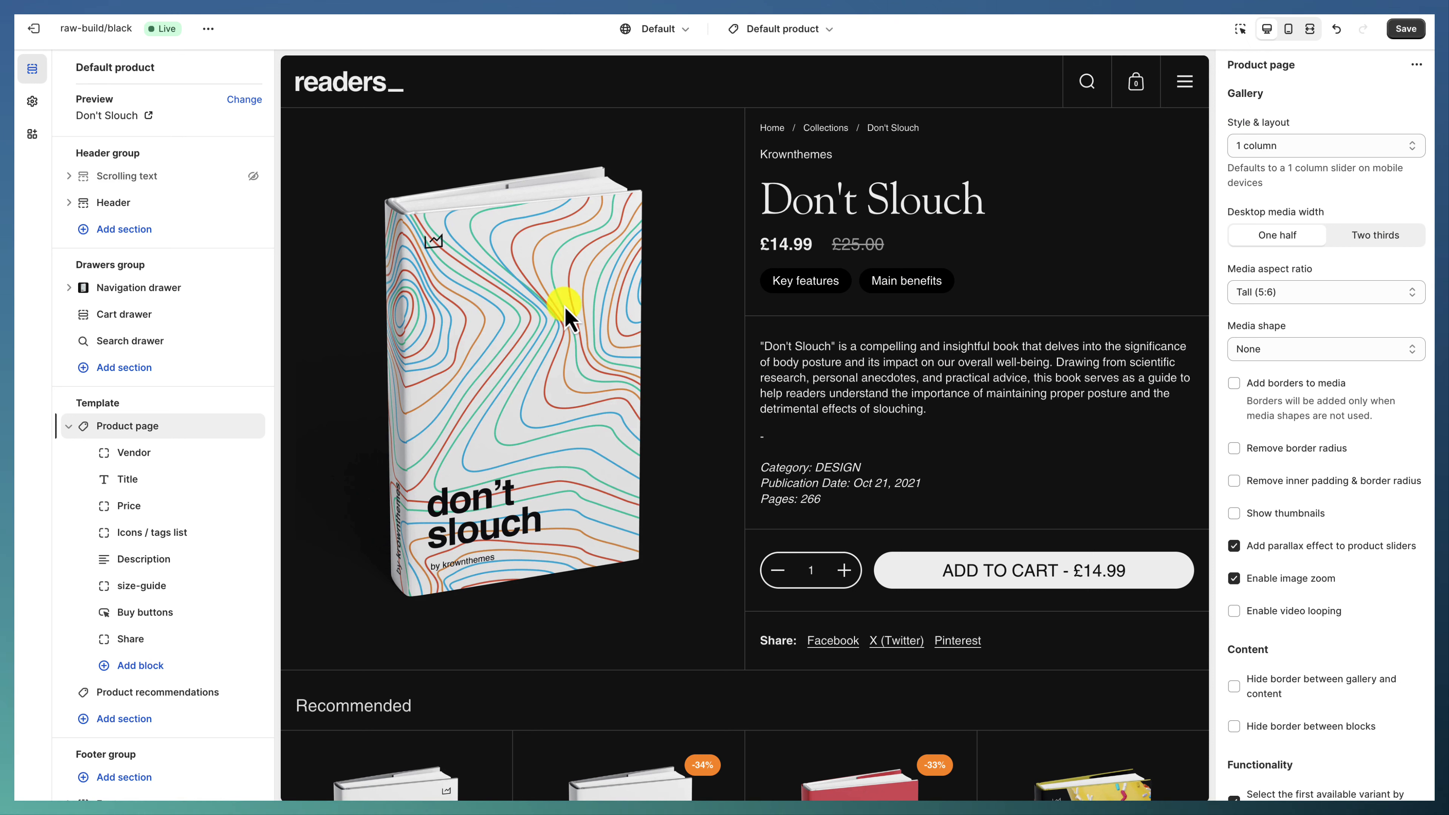
Examine the Product page blocks one after another: Vendor, Title, Price, Icons / tags list, Description, size-guide, Buy buttons and Share.
{"action": "left_click", "coordinate": [128, 452]}
{"action": "left_click", "coordinate": [154, 479]}
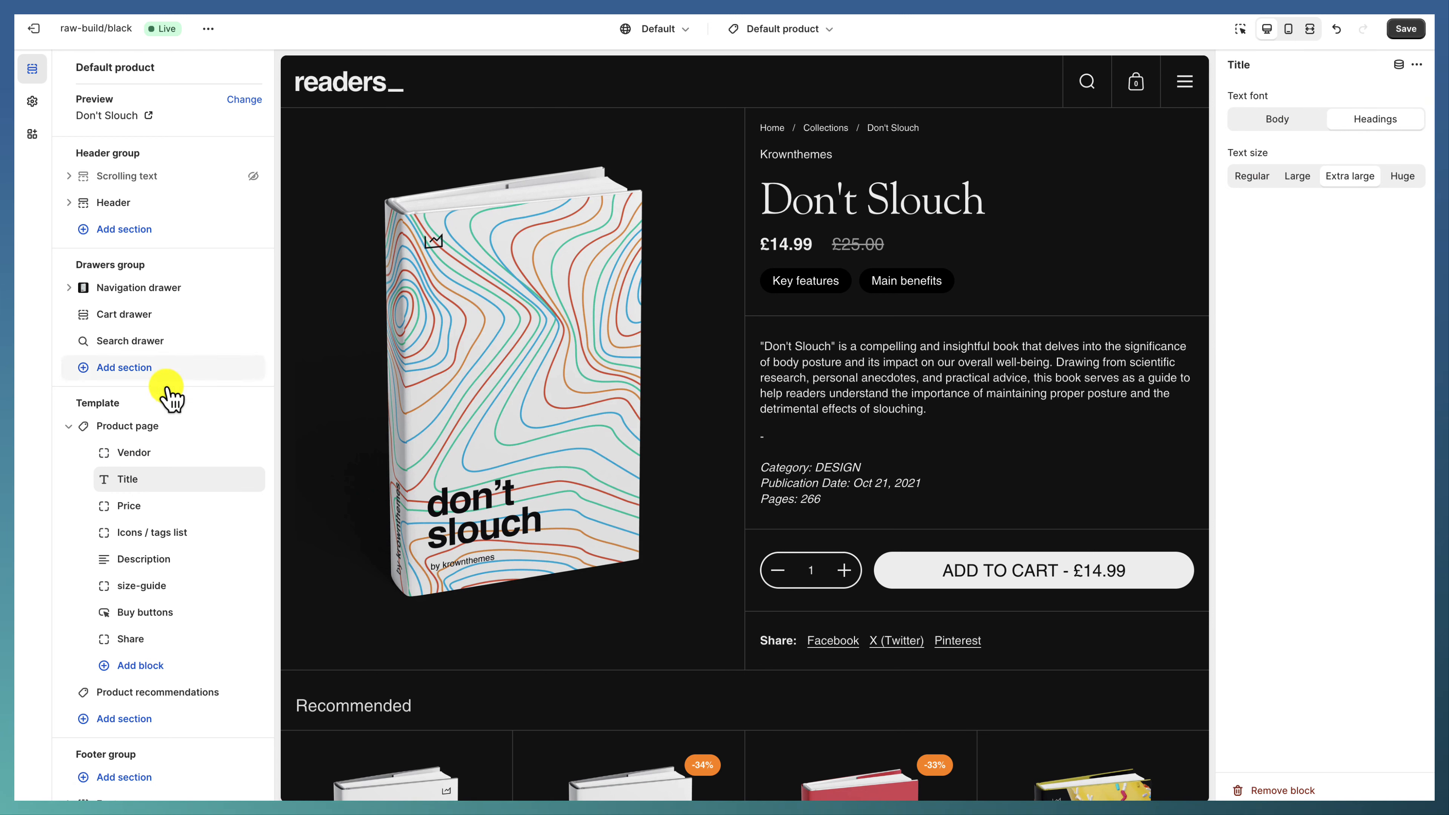
{"action": "left_click", "coordinate": [146, 505]}
{"action": "left_click", "coordinate": [153, 536]}
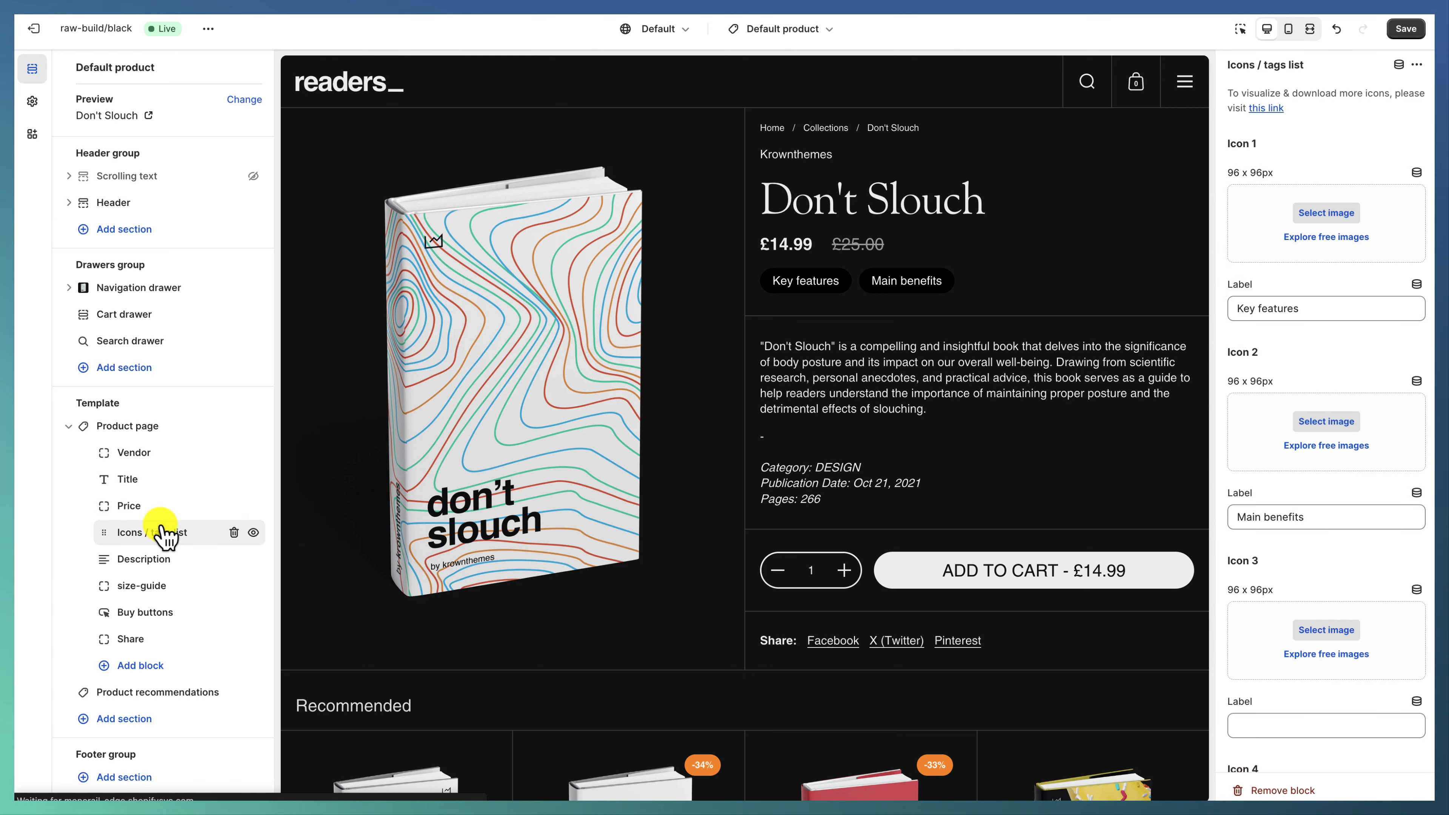
{"action": "left_click", "coordinate": [139, 562]}
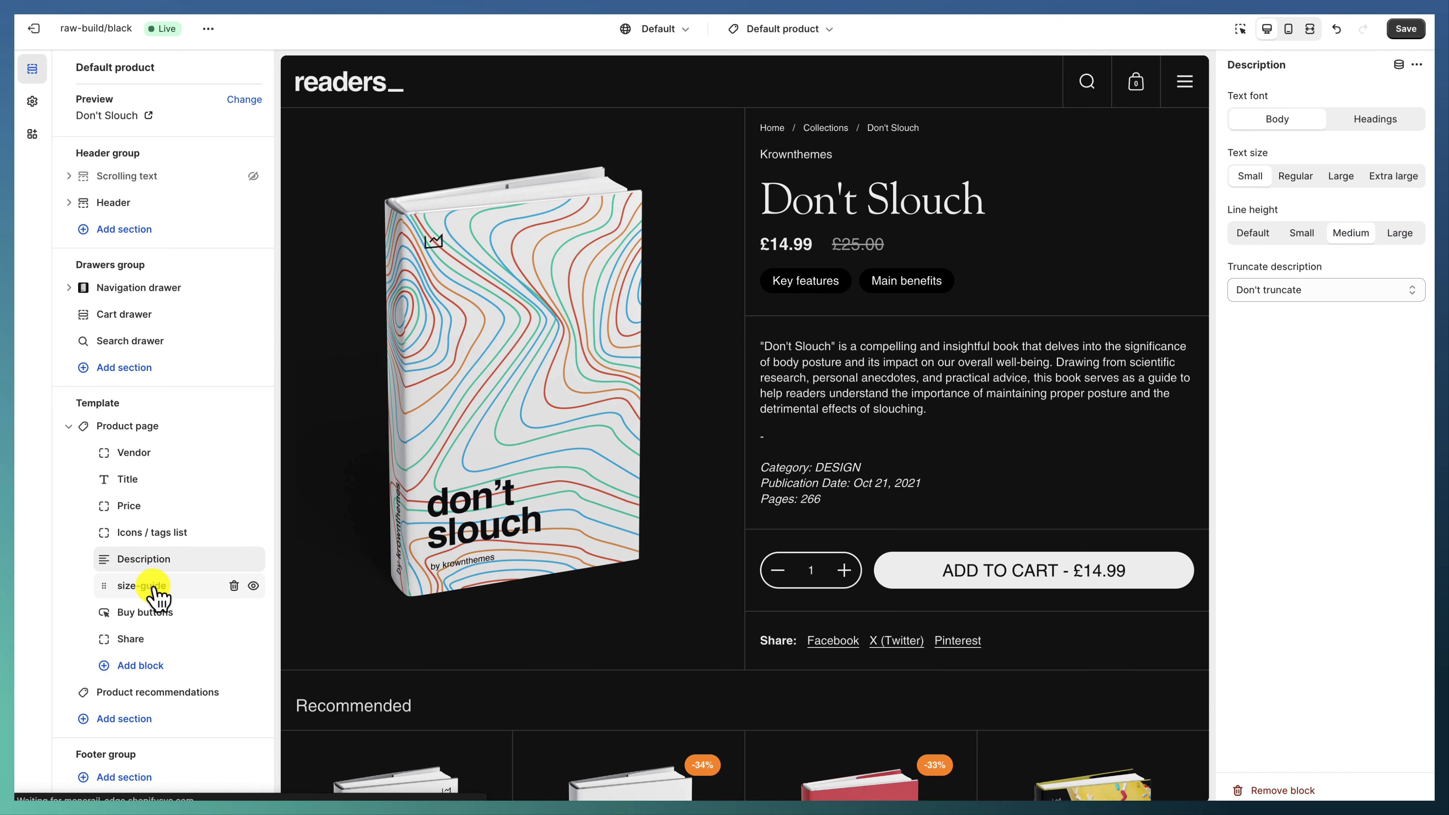
{"action": "left_click", "coordinate": [151, 587]}
{"action": "left_click", "coordinate": [186, 615]}
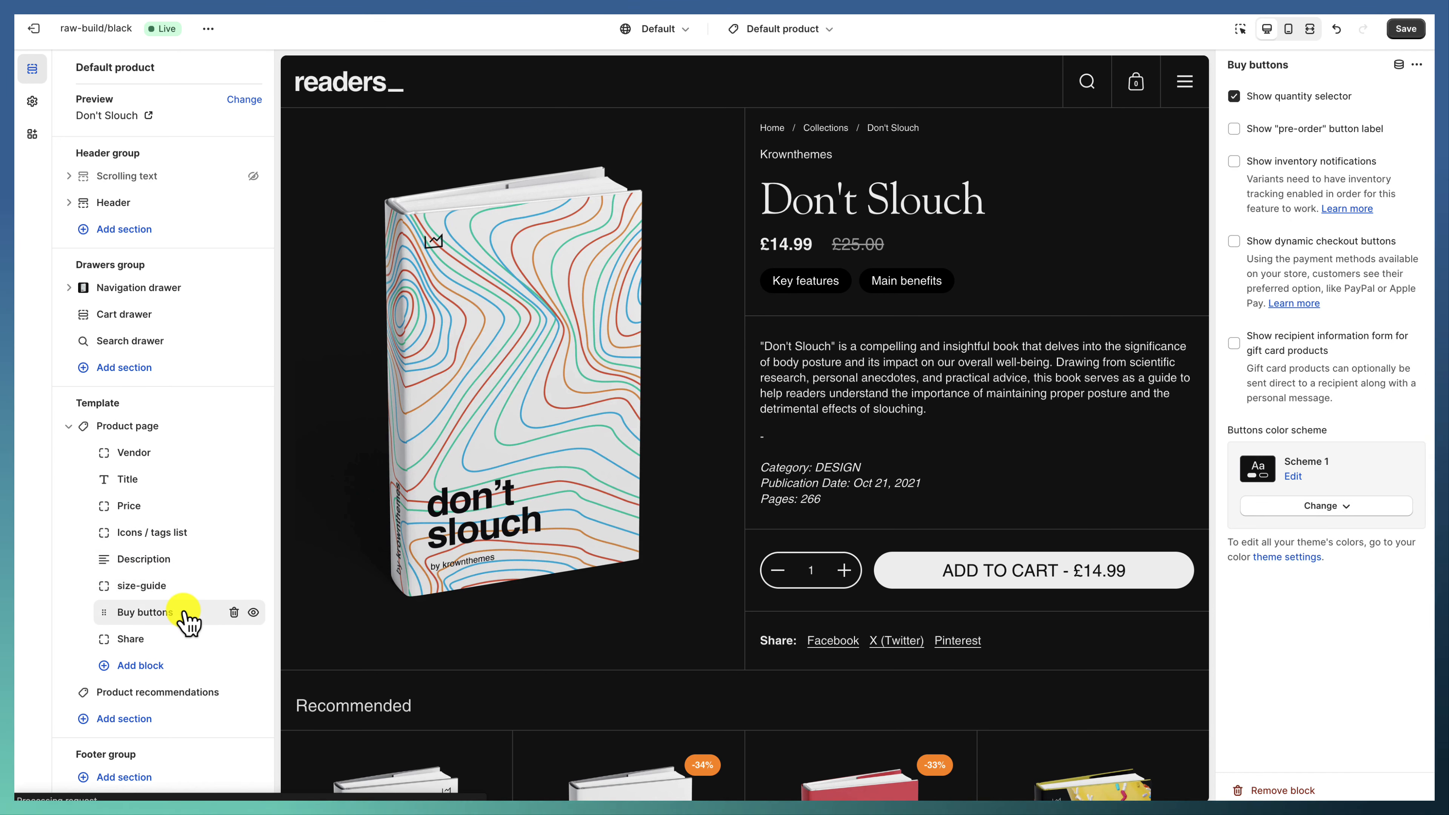
{"action": "left_click", "coordinate": [188, 639]}
Return to the Product page section's settings and view the Recommended products and footer in the preview.
{"action": "left_click", "coordinate": [142, 435]}
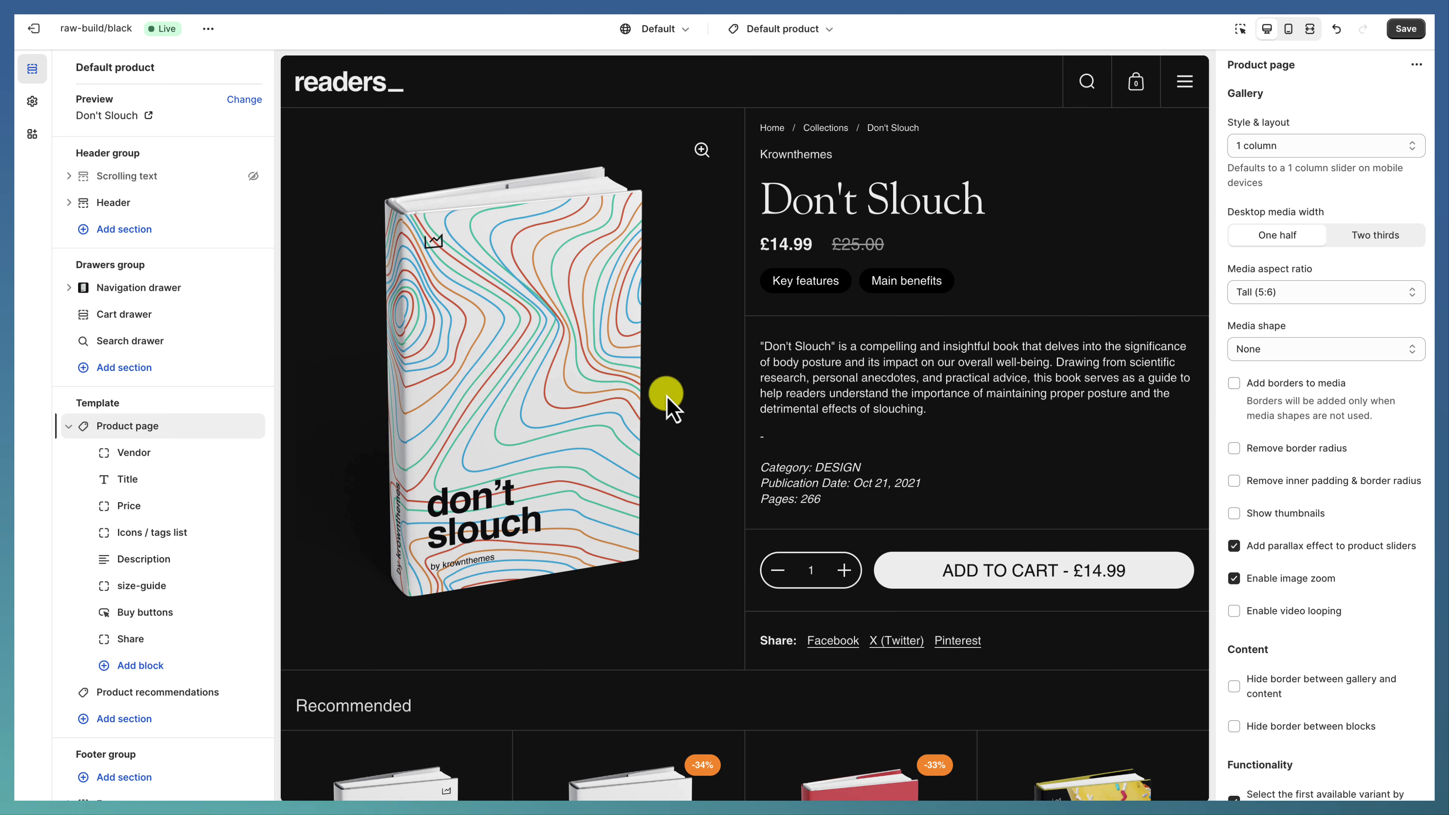
{"action": "scroll", "coordinate": [792, 463], "scroll_direction": "down", "scroll_amount": 8}
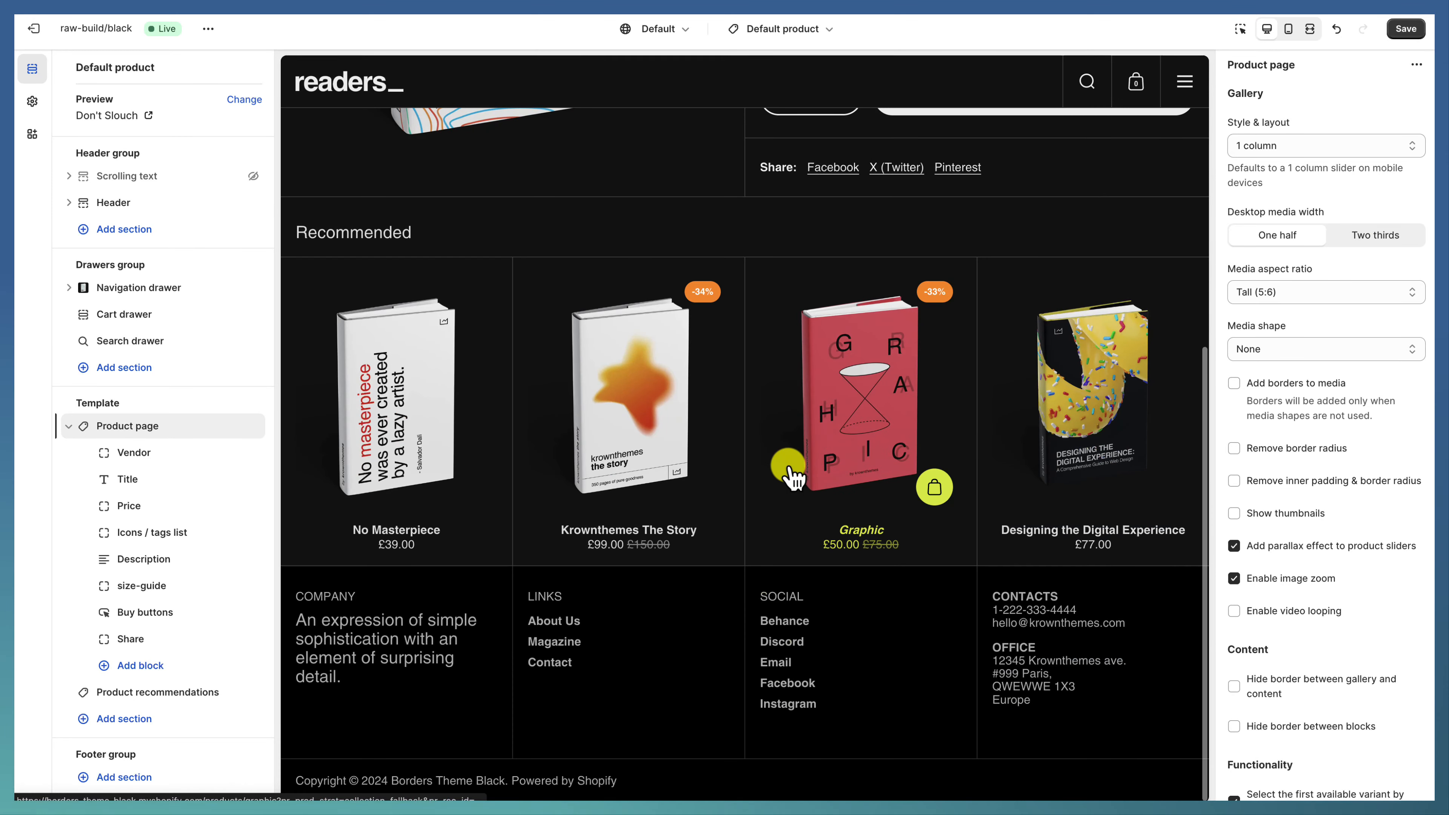
{"action": "scroll", "coordinate": [790, 471], "scroll_direction": "up", "scroll_amount": 4}
{"action": "scroll", "coordinate": [792, 468], "scroll_direction": "up", "scroll_amount": 5}
Open the About Us page from the store's navigation menu and skim its intro text and team section.
{"action": "left_click", "coordinate": [1185, 81]}
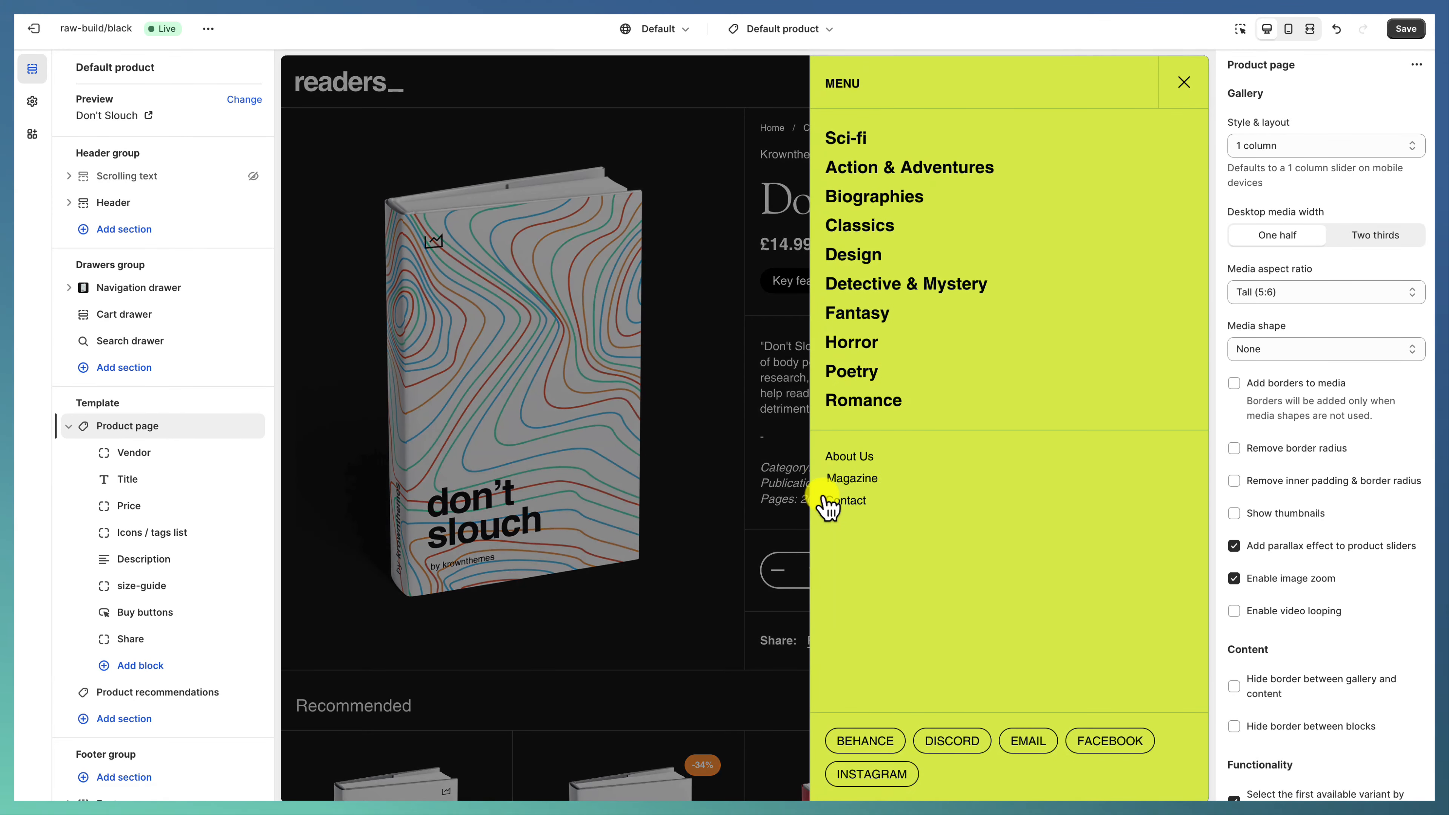
{"action": "left_click", "coordinate": [857, 462]}
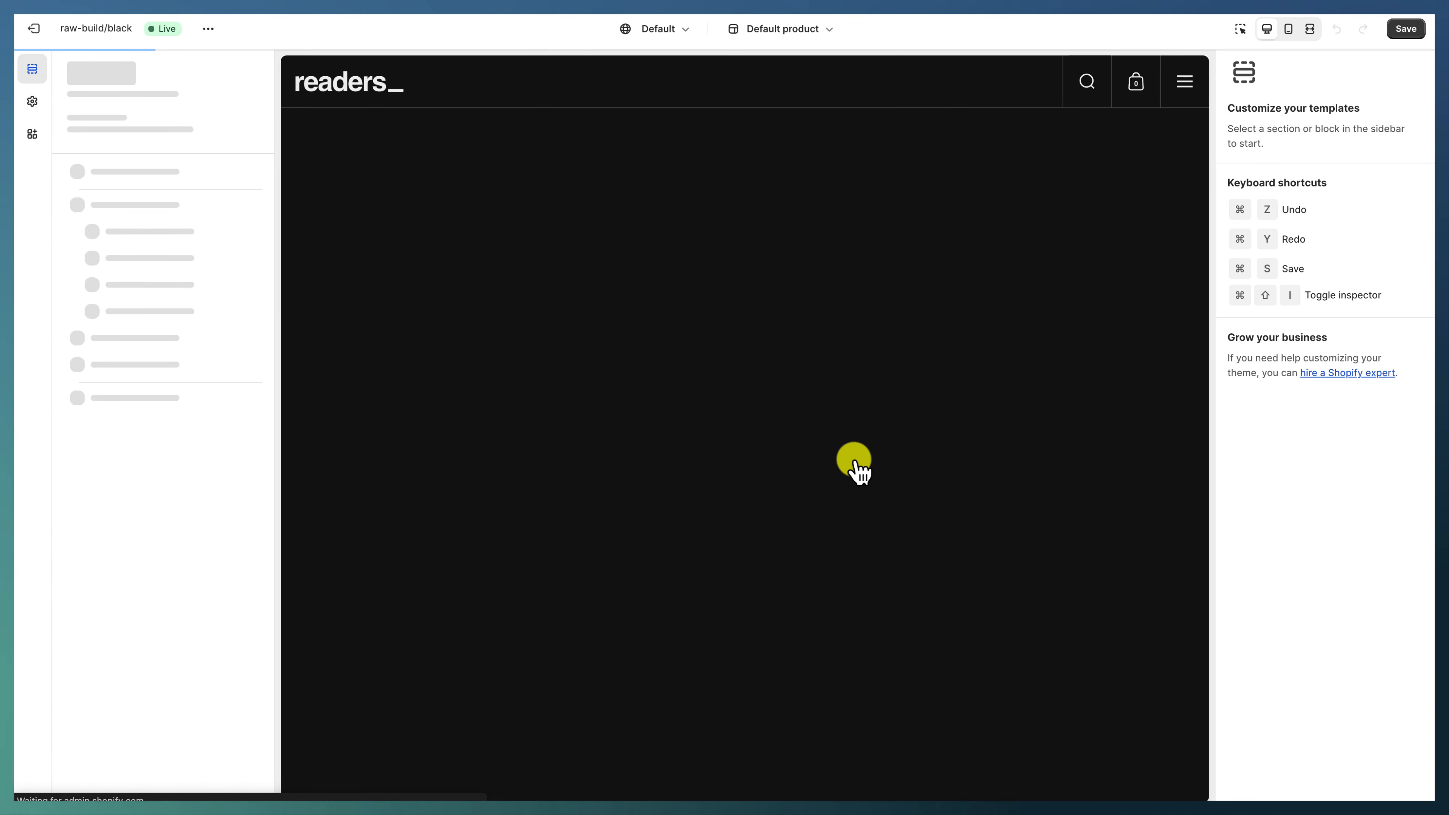
{"action": "scroll", "coordinate": [857, 456], "scroll_direction": "down", "scroll_amount": 4}
{"action": "scroll", "coordinate": [630, 511], "scroll_direction": "up", "scroll_amount": 3}
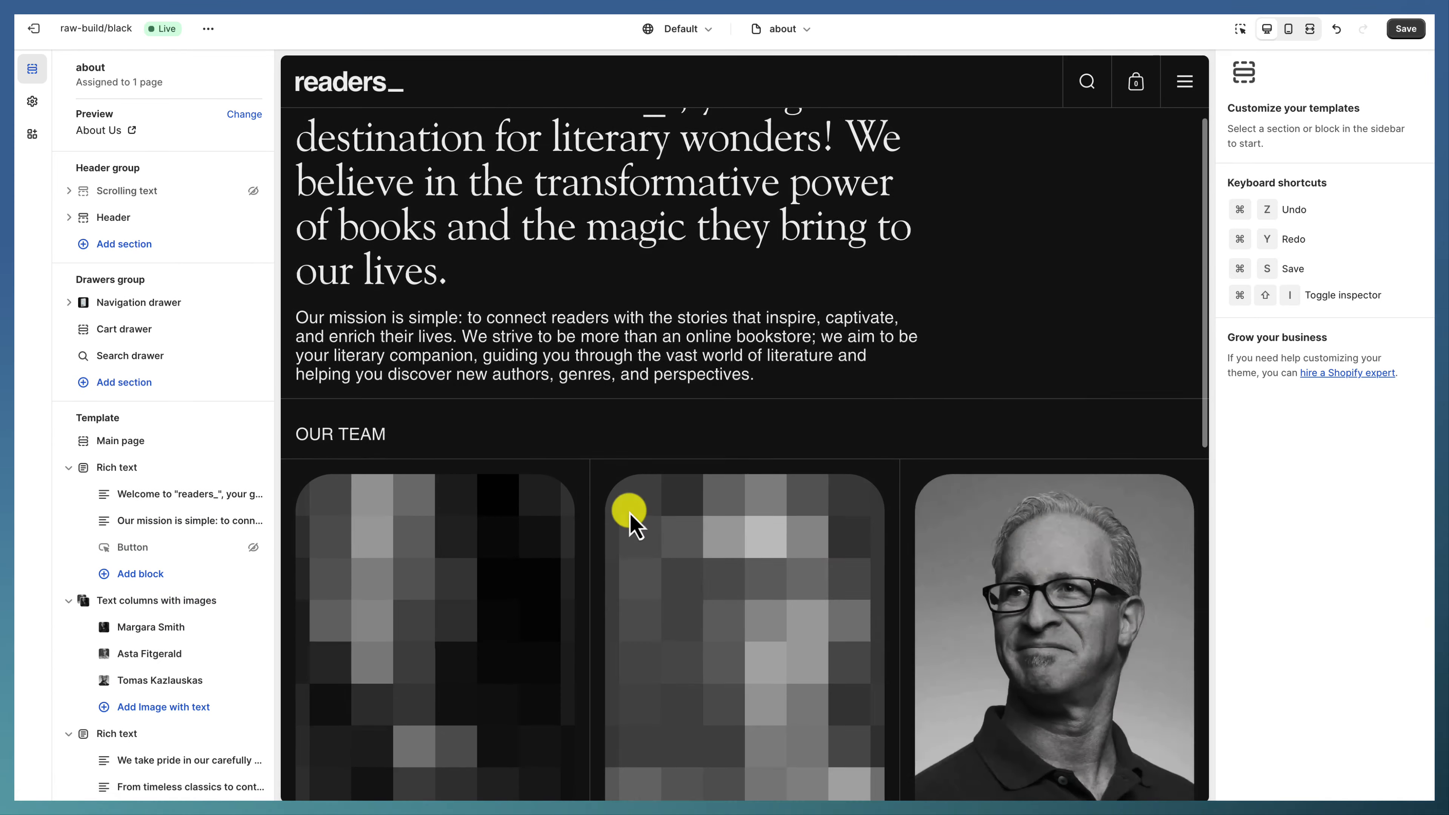
Examine the media settings of the About Us page's first Rich text section, including the desktop media position options.
{"action": "left_click", "coordinate": [113, 467]}
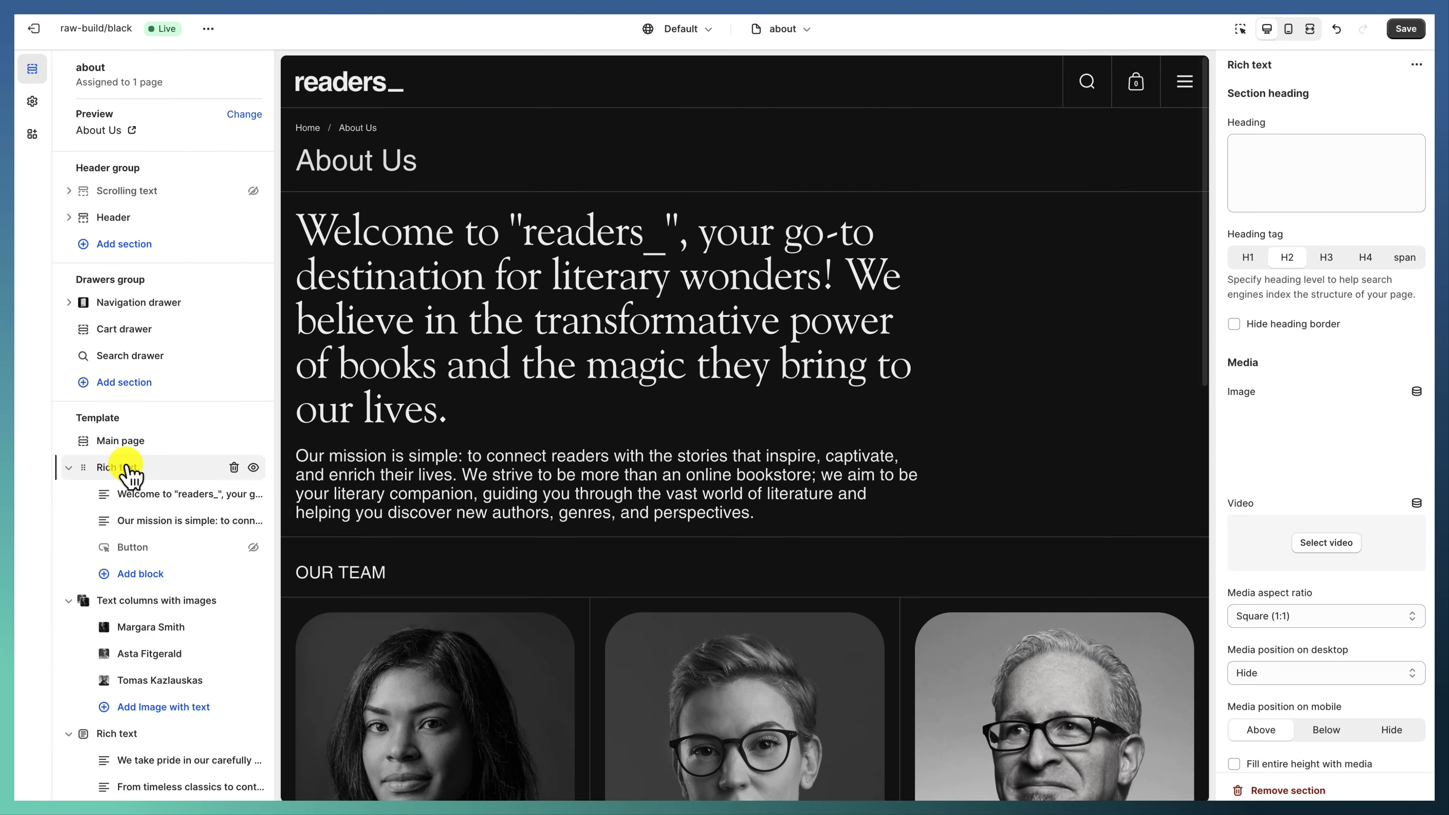
{"action": "scroll", "coordinate": [1395, 445], "scroll_direction": "down", "scroll_amount": 5}
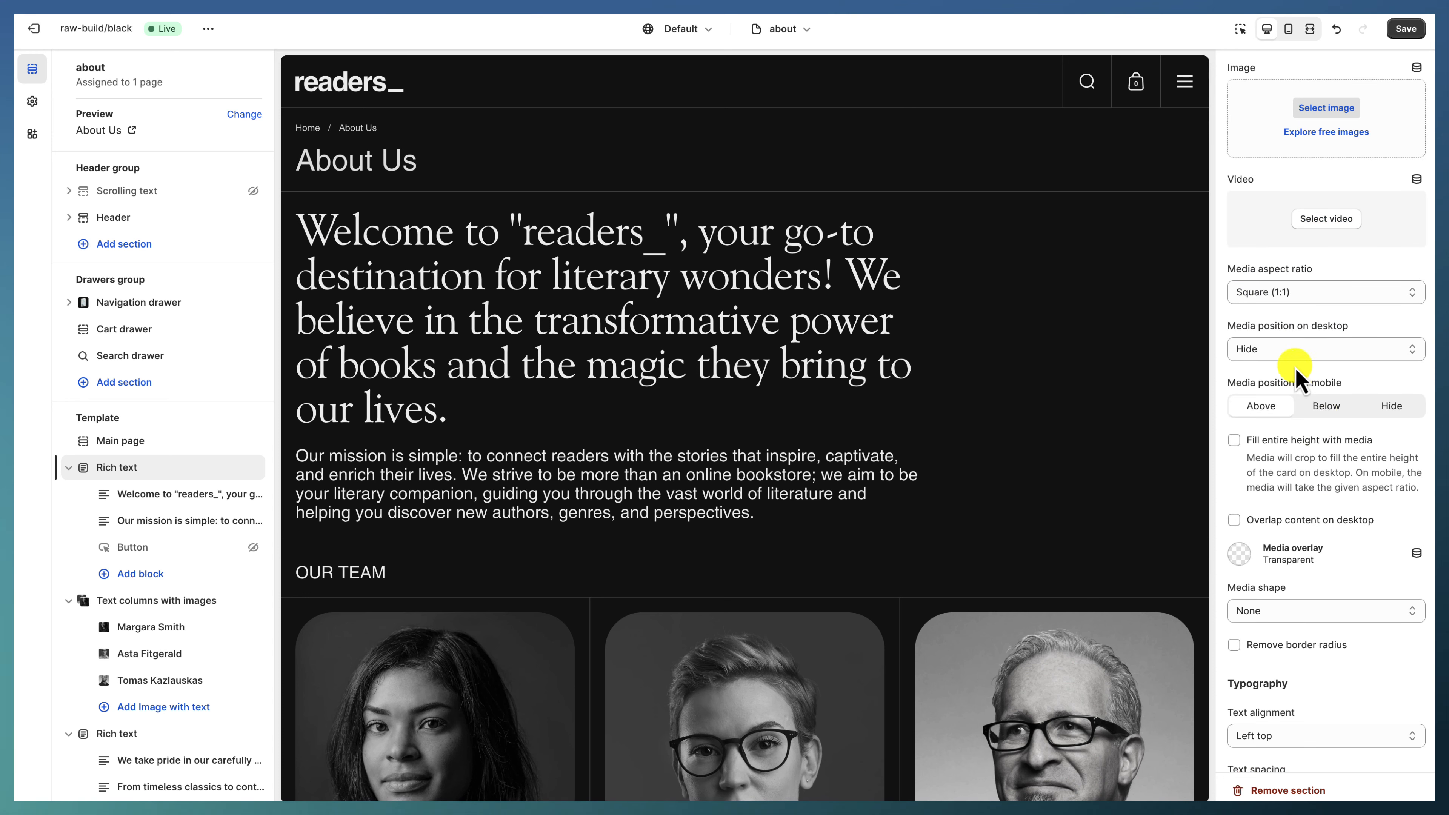
{"action": "left_click", "coordinate": [1312, 349]}
{"action": "left_click", "coordinate": [1333, 517]}
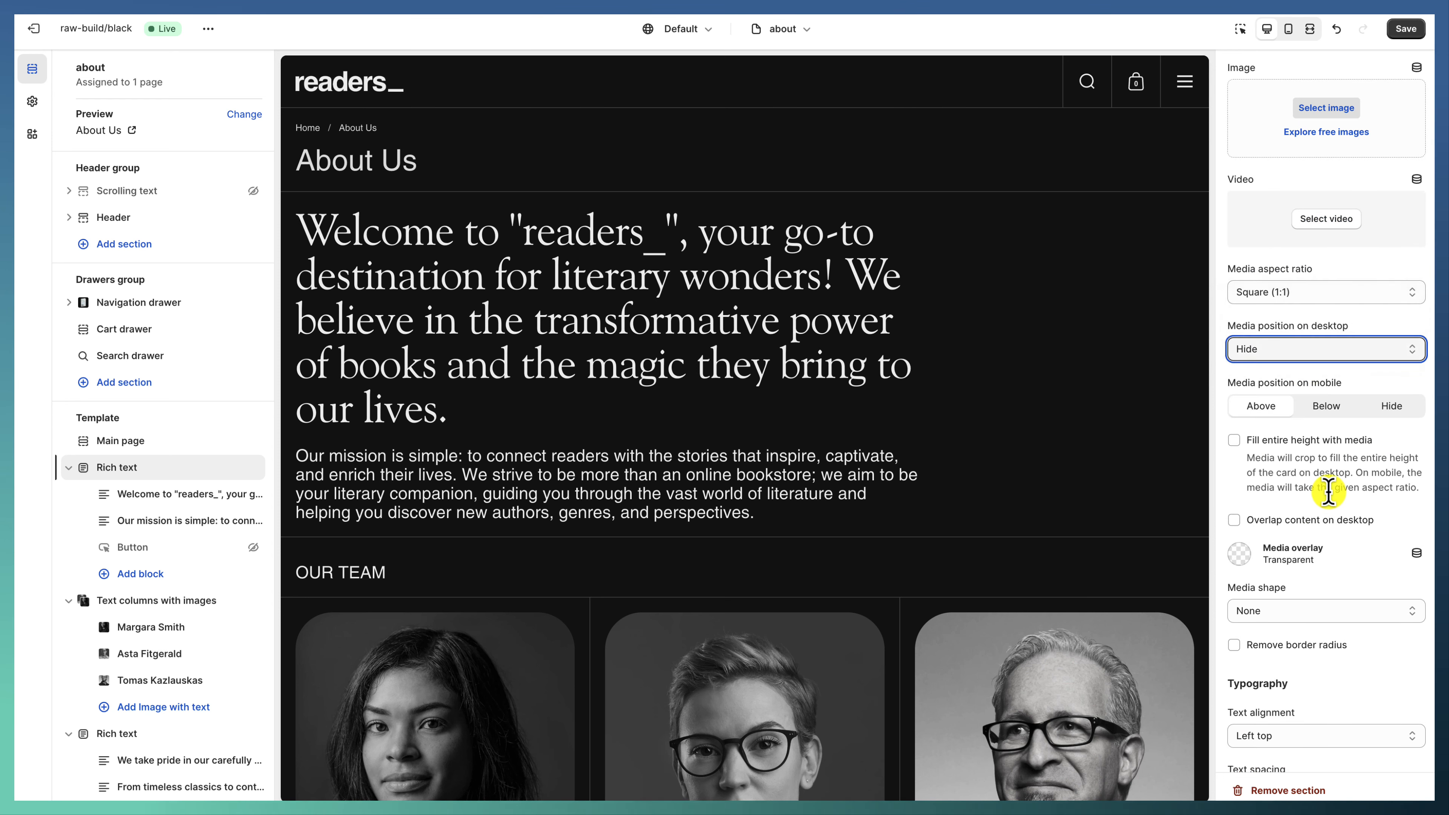
Examine the first Rich text section's typography, section design and inner content design settings against the welcome text in the preview.
{"action": "scroll", "coordinate": [1329, 491], "scroll_direction": "down", "scroll_amount": 5}
{"action": "scroll", "coordinate": [1329, 476], "scroll_direction": "down", "scroll_amount": 1}
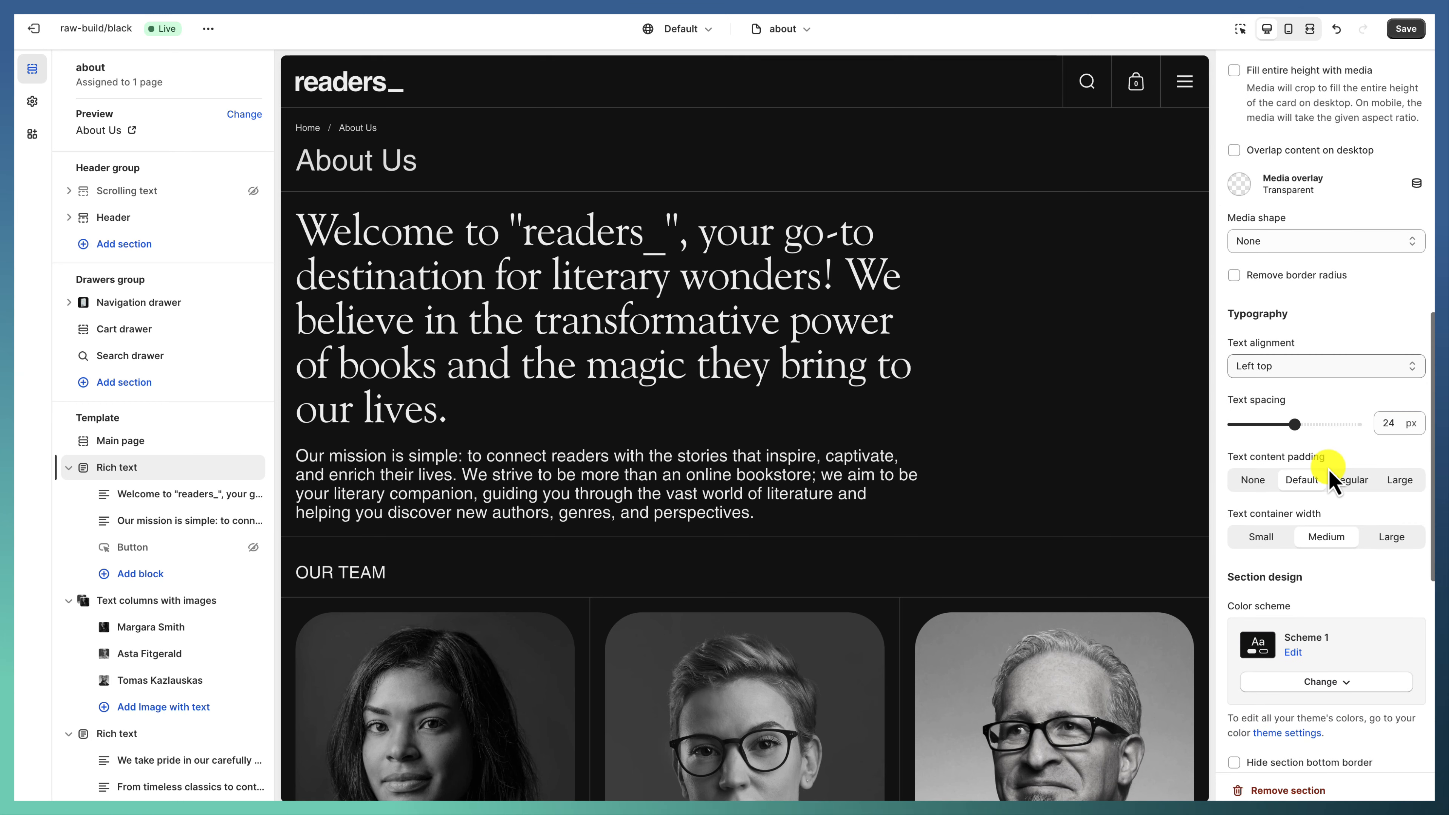
{"action": "left_click_drag", "start_coordinate": [649, 248], "coordinate": [937, 437]}
{"action": "left_click", "coordinate": [1188, 459]}
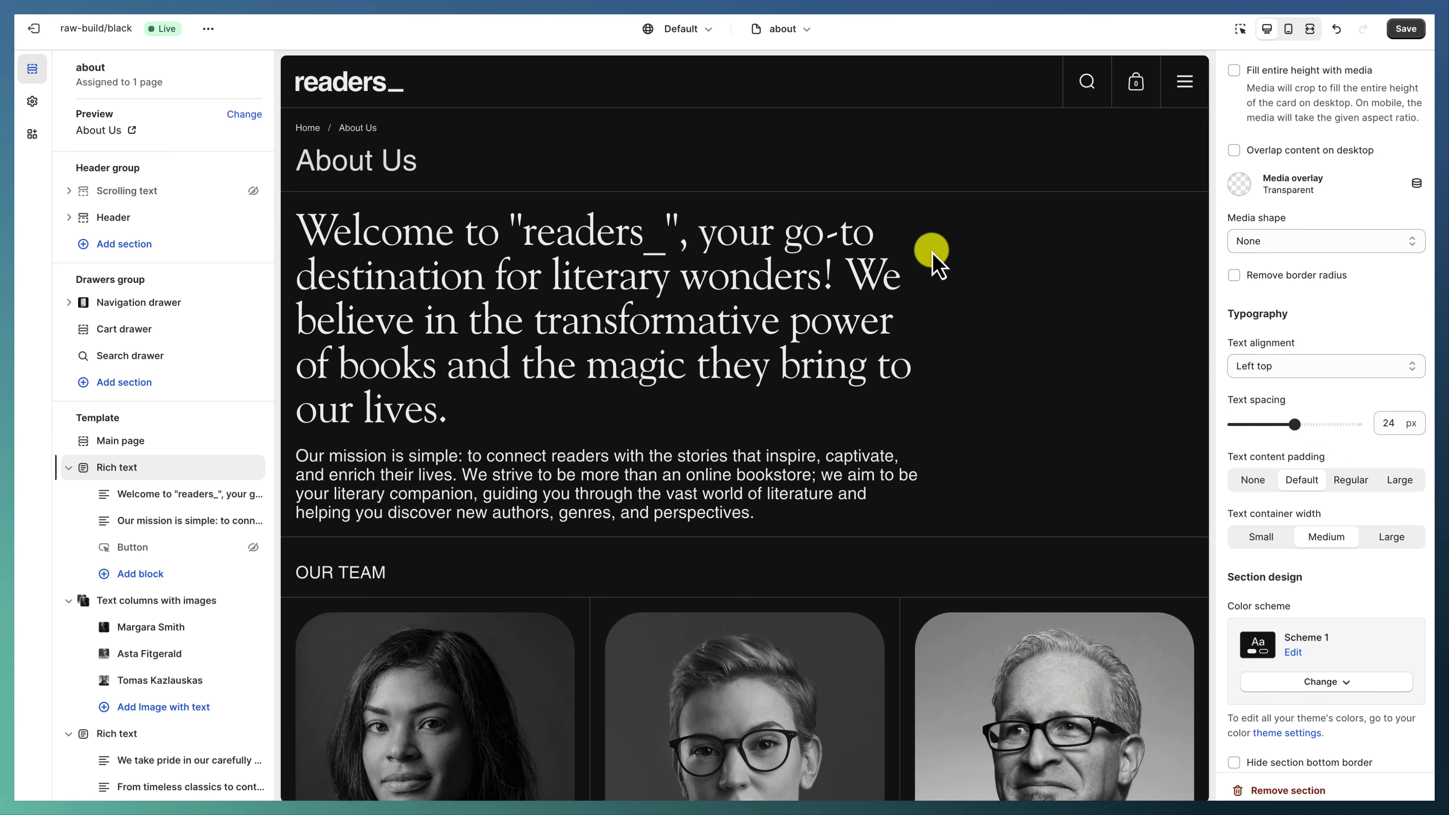
{"action": "scroll", "coordinate": [1290, 491], "scroll_direction": "down", "scroll_amount": 5}
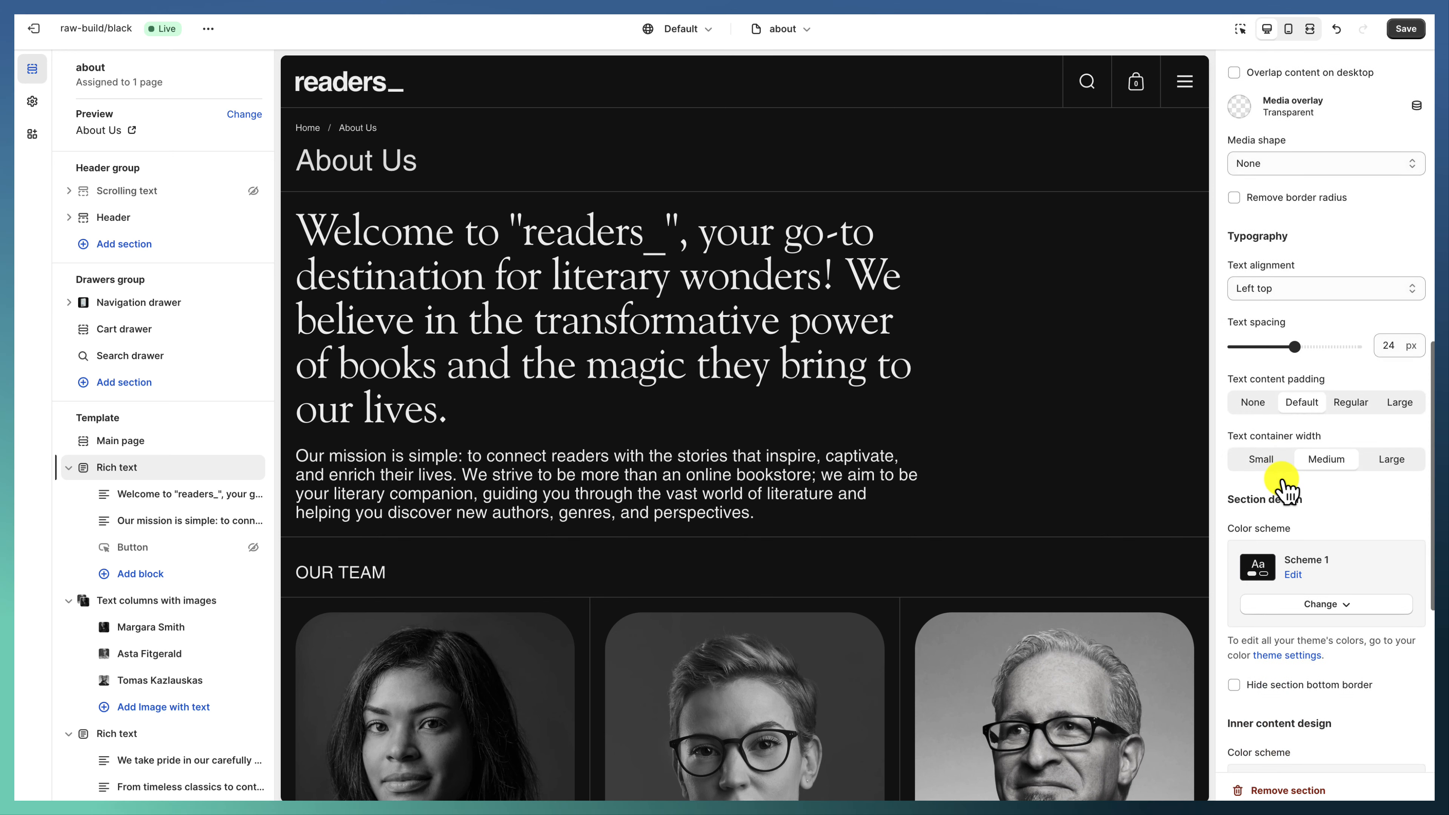
{"action": "scroll", "coordinate": [1306, 341], "scroll_direction": "down", "scroll_amount": 2}
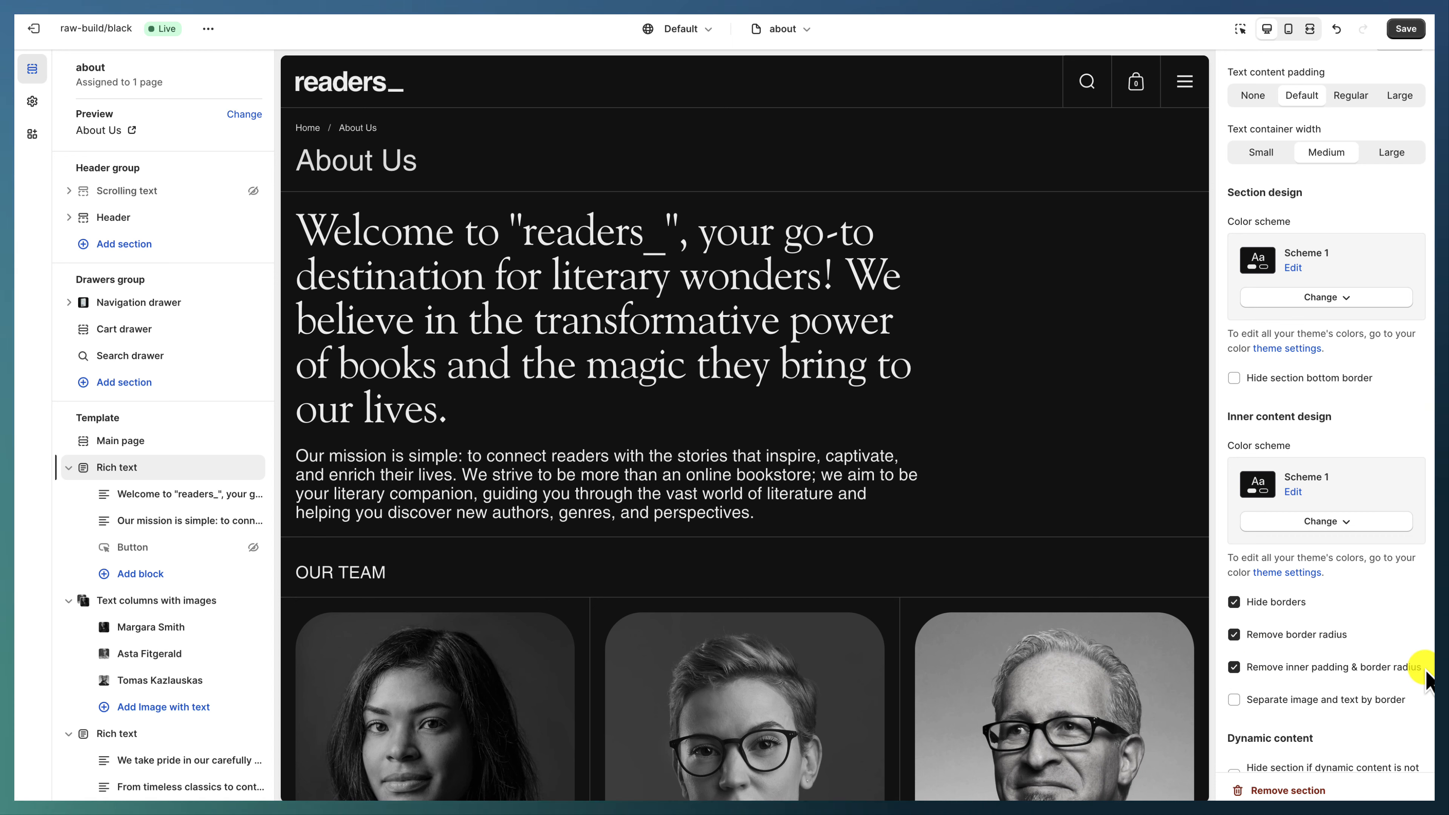
Compare the font and size settings of the welcome text block and the mission text block.
{"action": "left_click", "coordinate": [206, 495]}
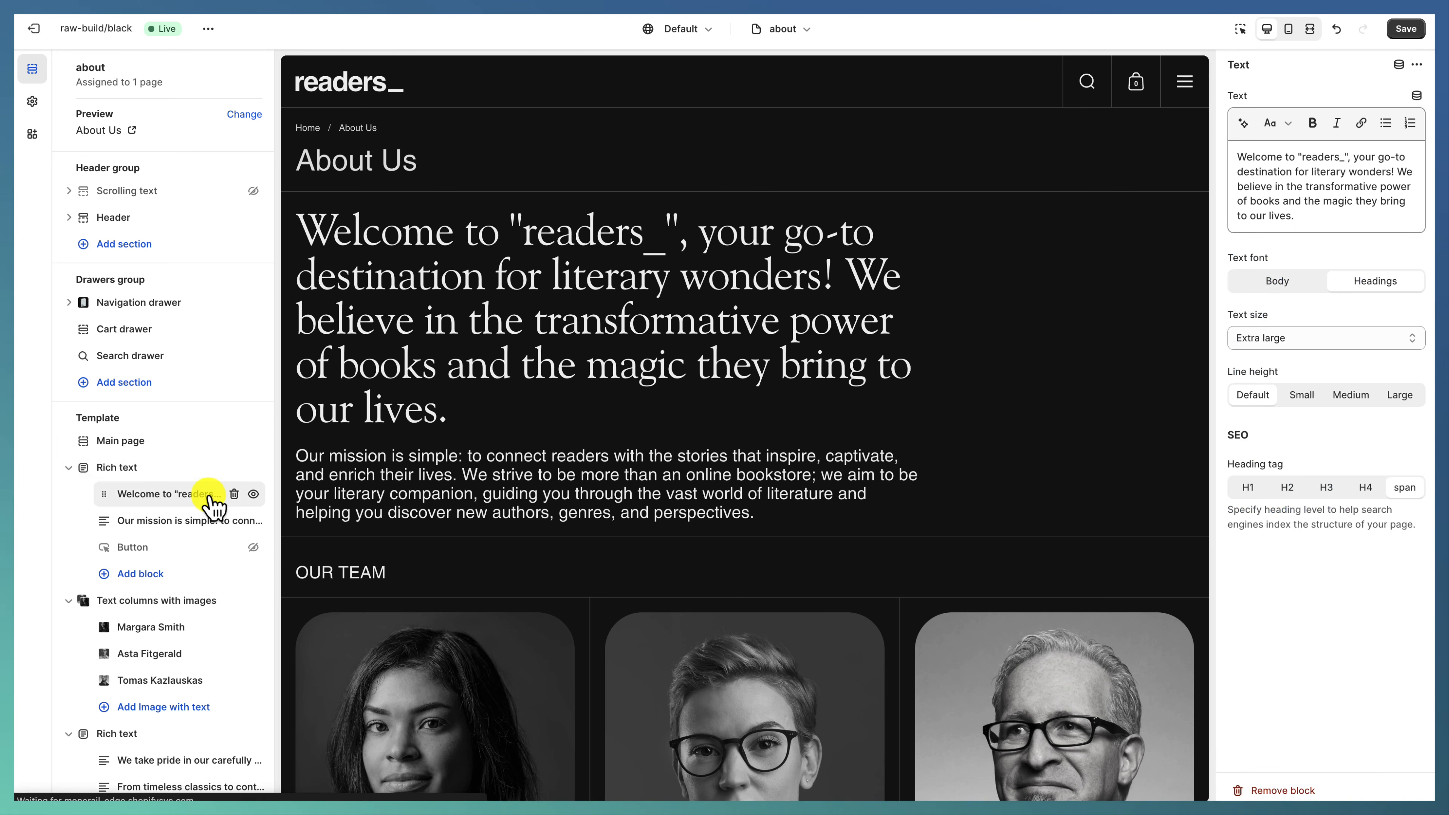
{"action": "left_click", "coordinate": [154, 521]}
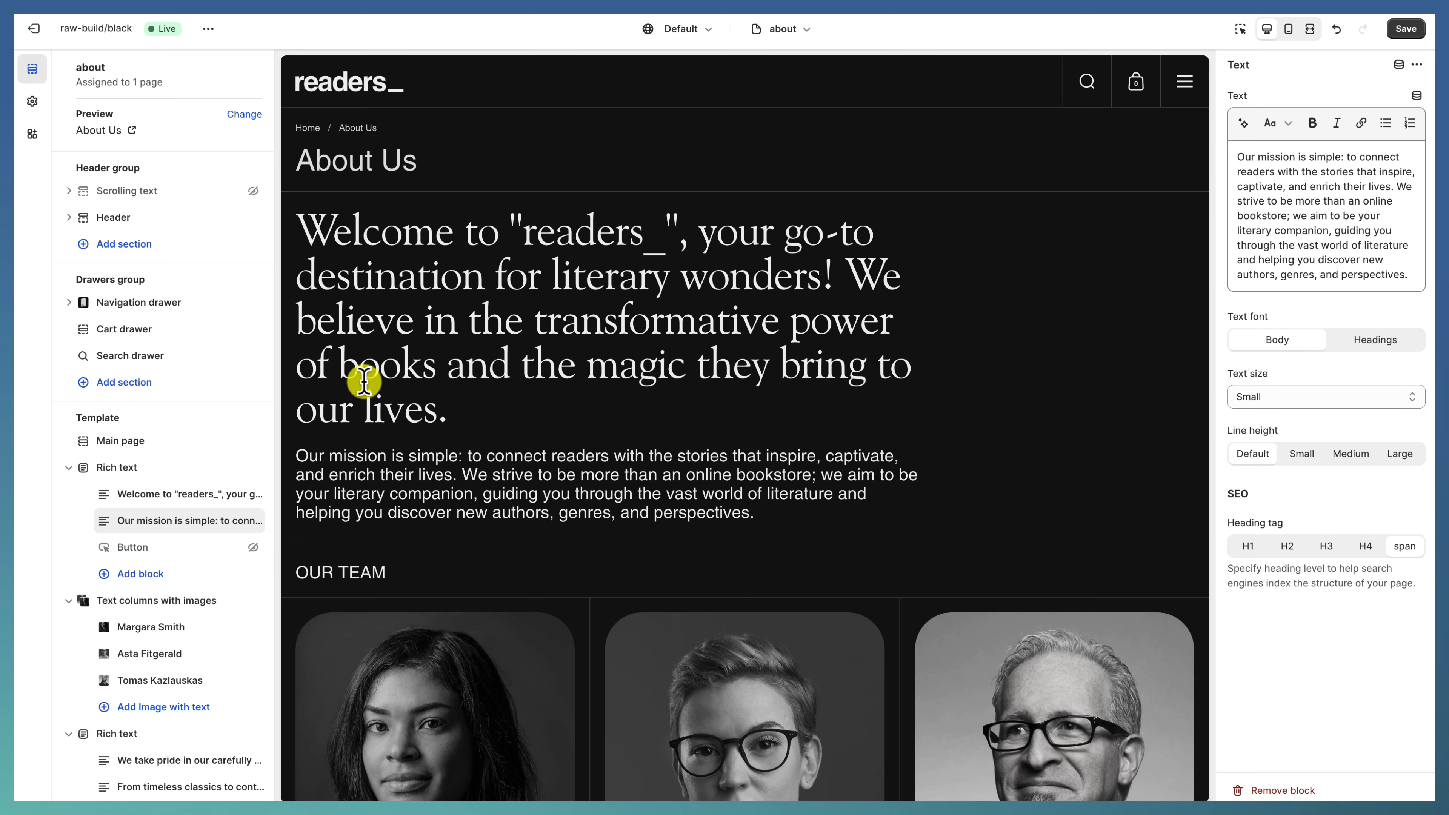
{"action": "scroll", "coordinate": [402, 410], "scroll_direction": "down", "scroll_amount": 1}
Examine the Text columns with images section's layout, title style, caption style and design settings for OUR TEAM.
{"action": "left_click", "coordinate": [191, 599]}
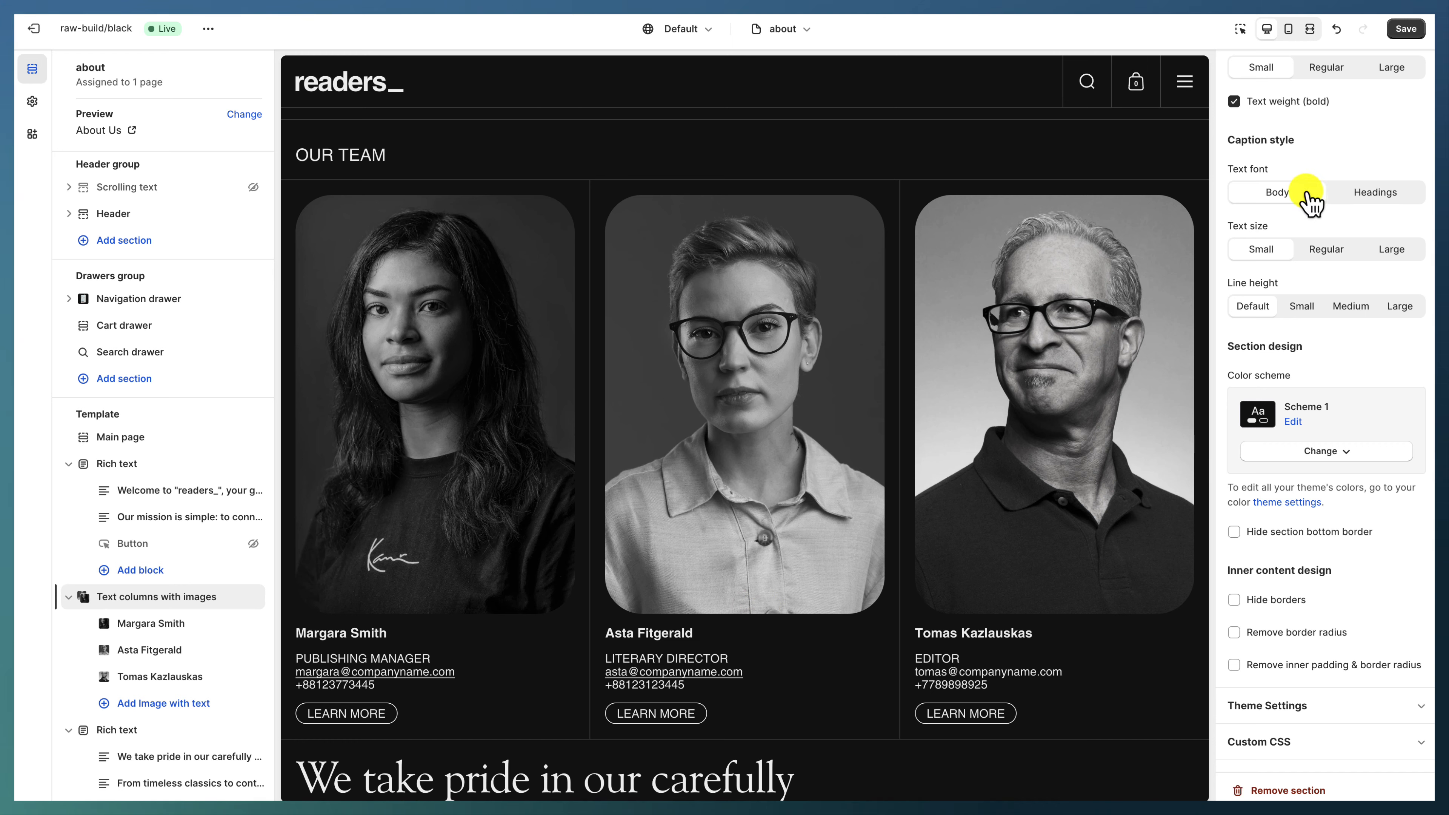
{"action": "scroll", "coordinate": [1310, 203], "scroll_direction": "up", "scroll_amount": 1}
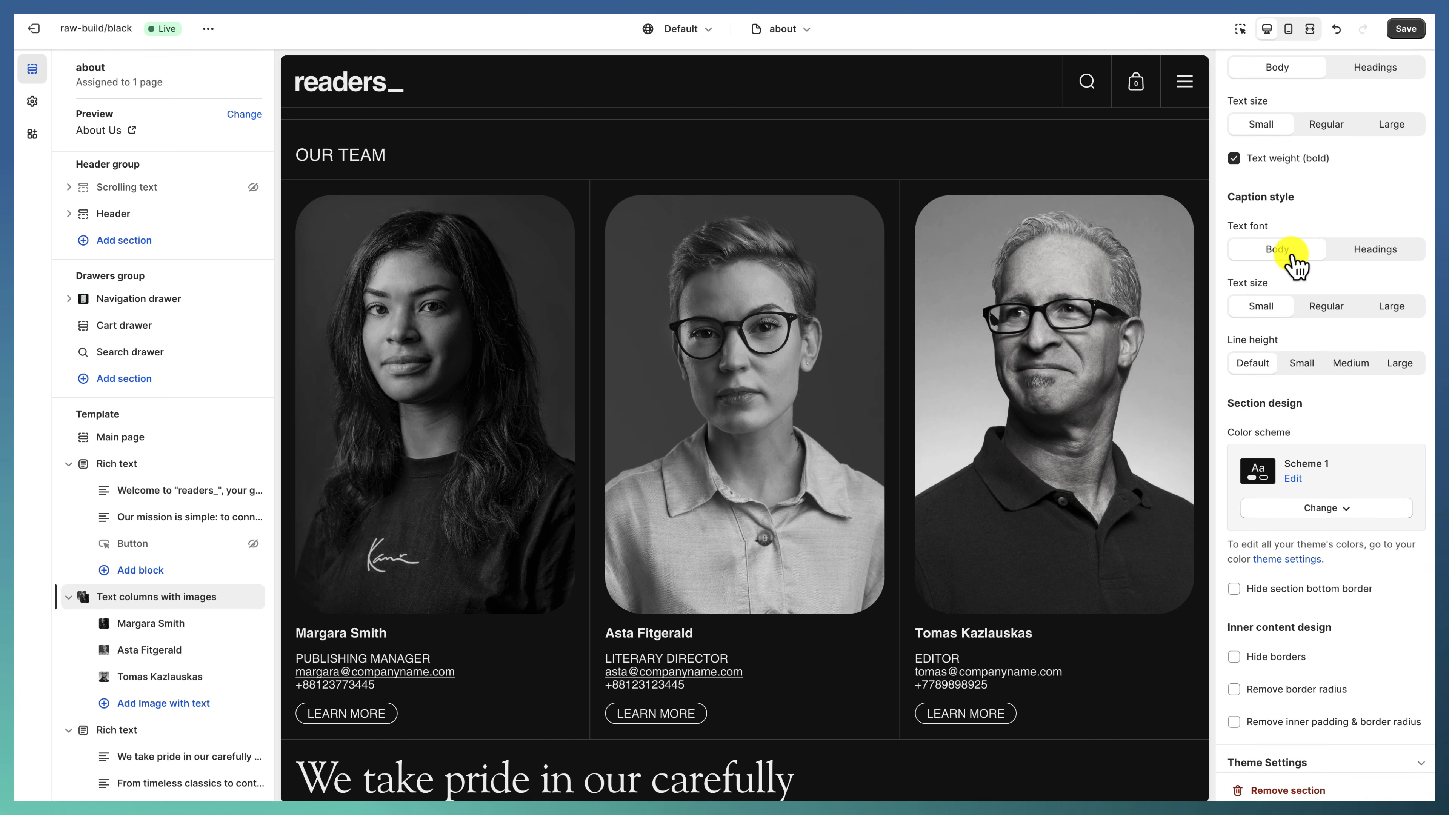
{"action": "scroll", "coordinate": [1291, 257], "scroll_direction": "up", "scroll_amount": 1}
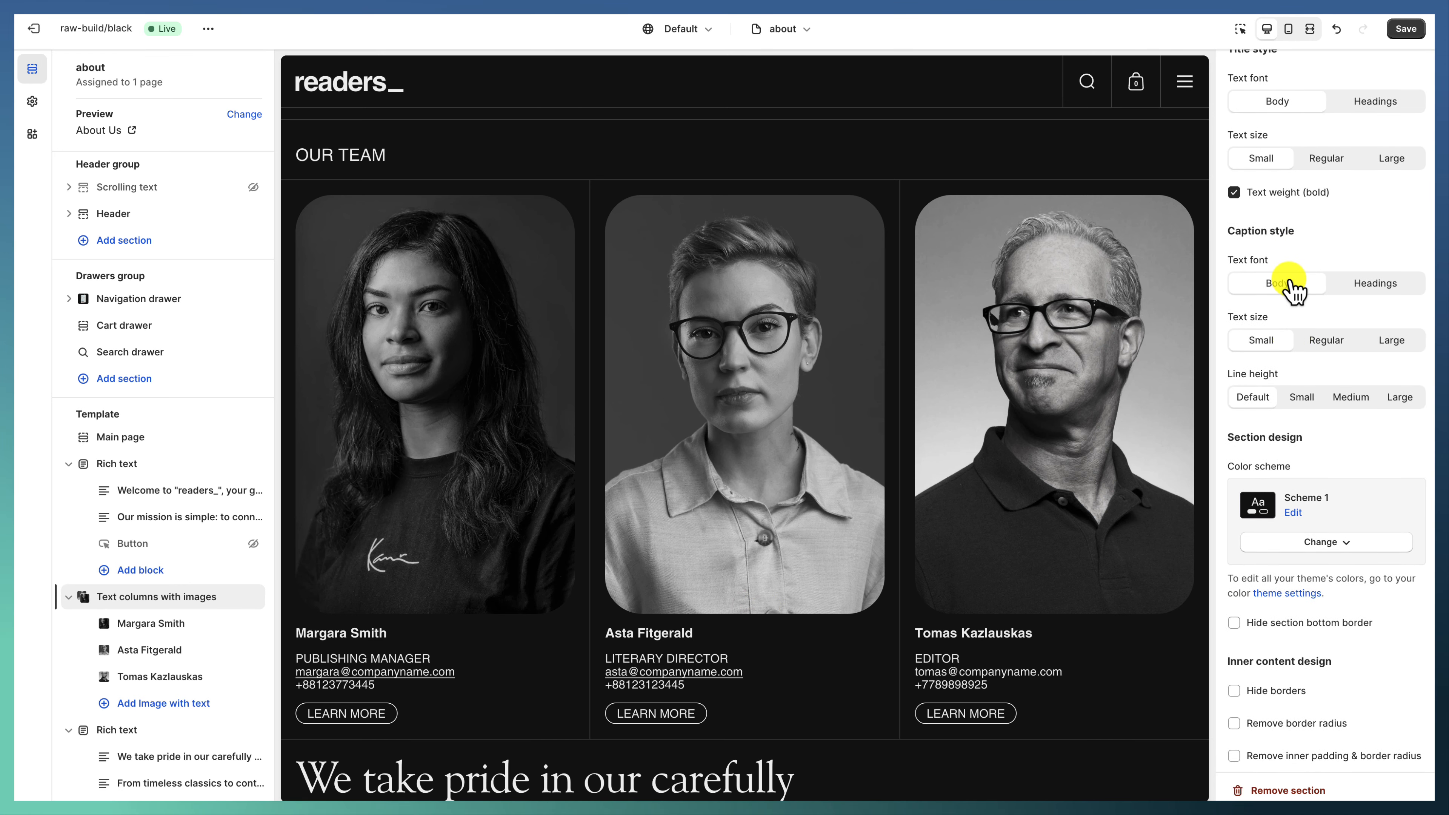
{"action": "scroll", "coordinate": [1292, 285], "scroll_direction": "down", "scroll_amount": 2}
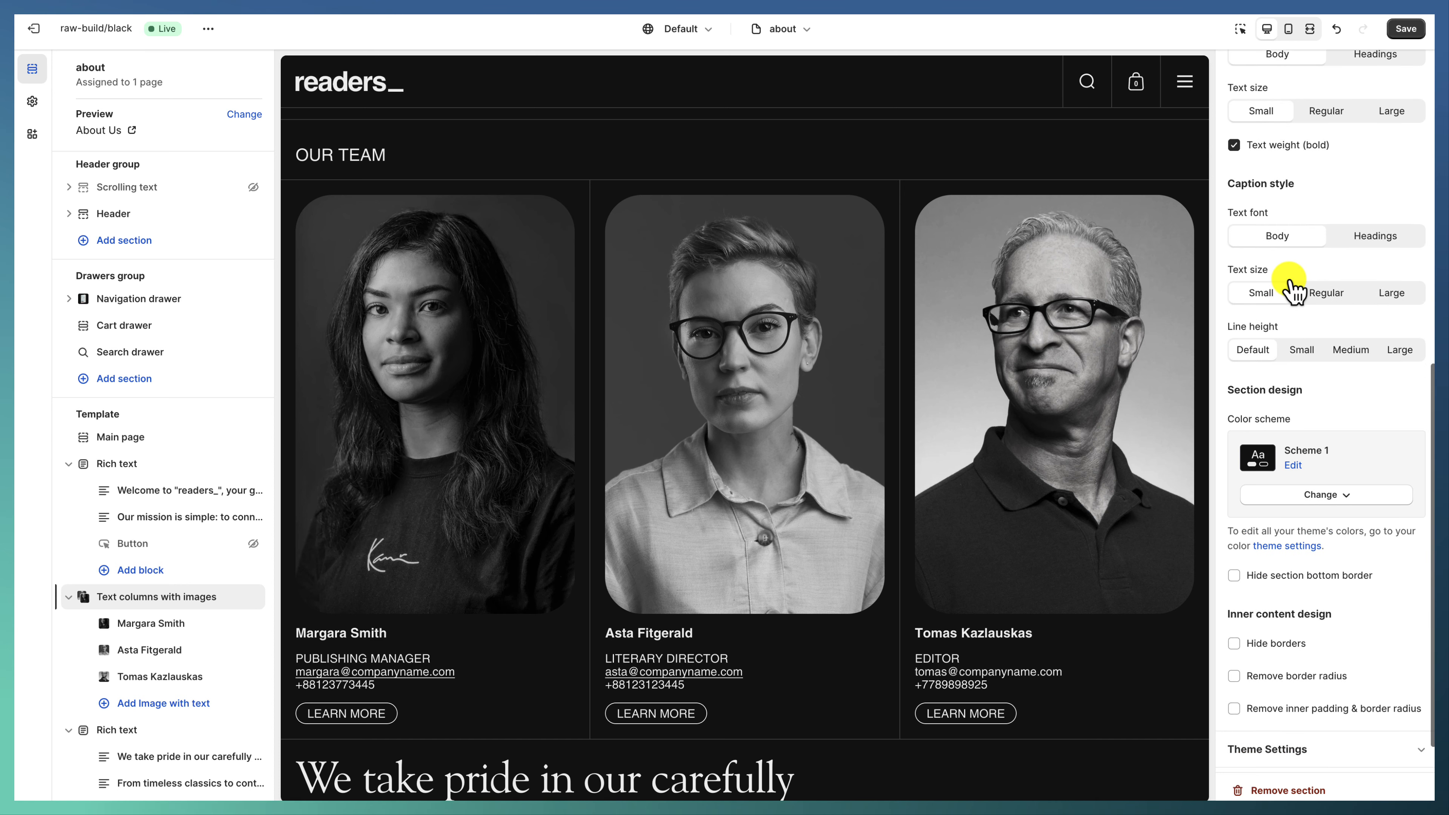
{"action": "scroll", "coordinate": [1293, 290], "scroll_direction": "up", "scroll_amount": 6}
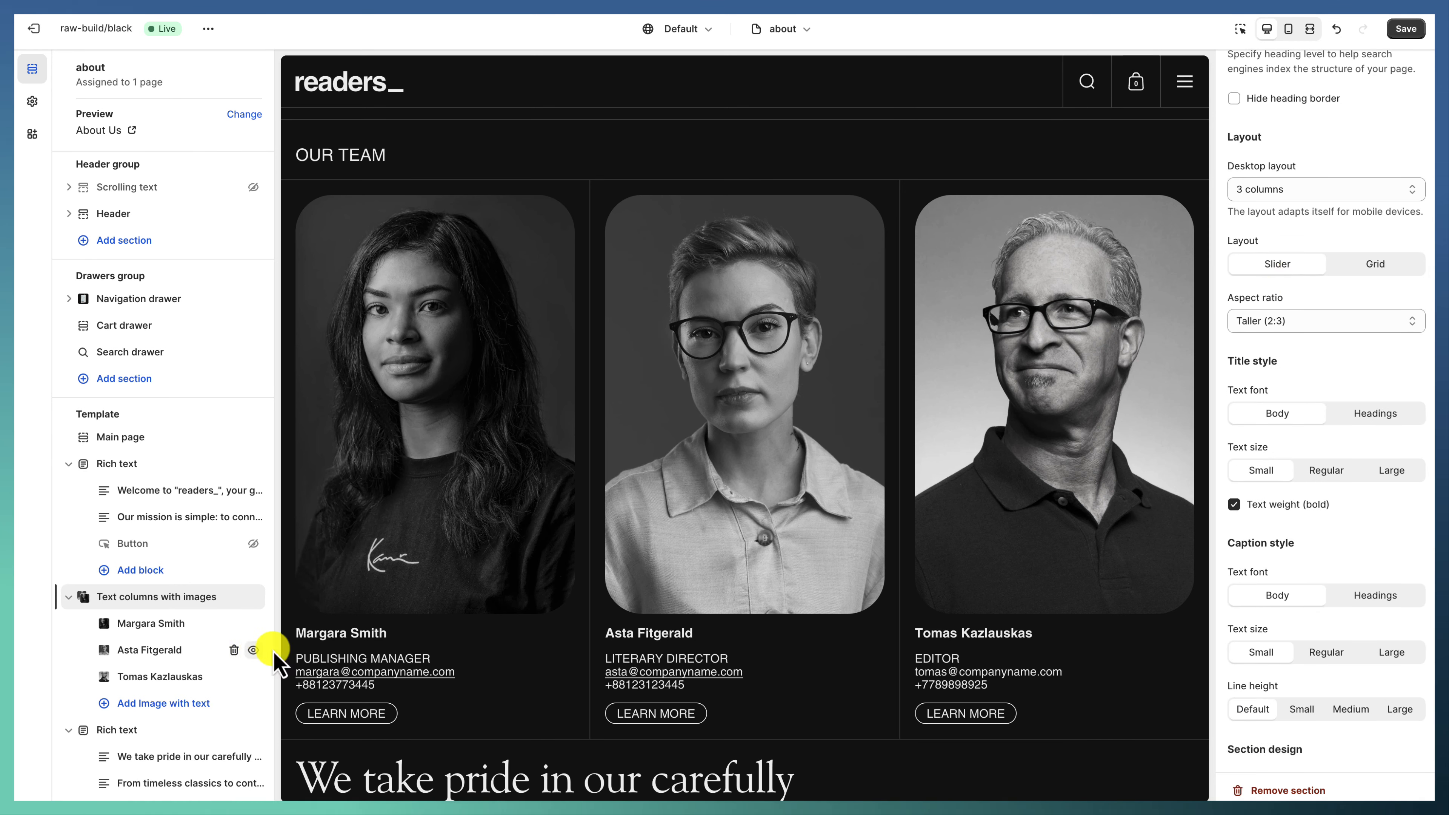
Examine the image, title, caption and button settings of the first team member's block.
{"action": "left_click", "coordinate": [179, 624]}
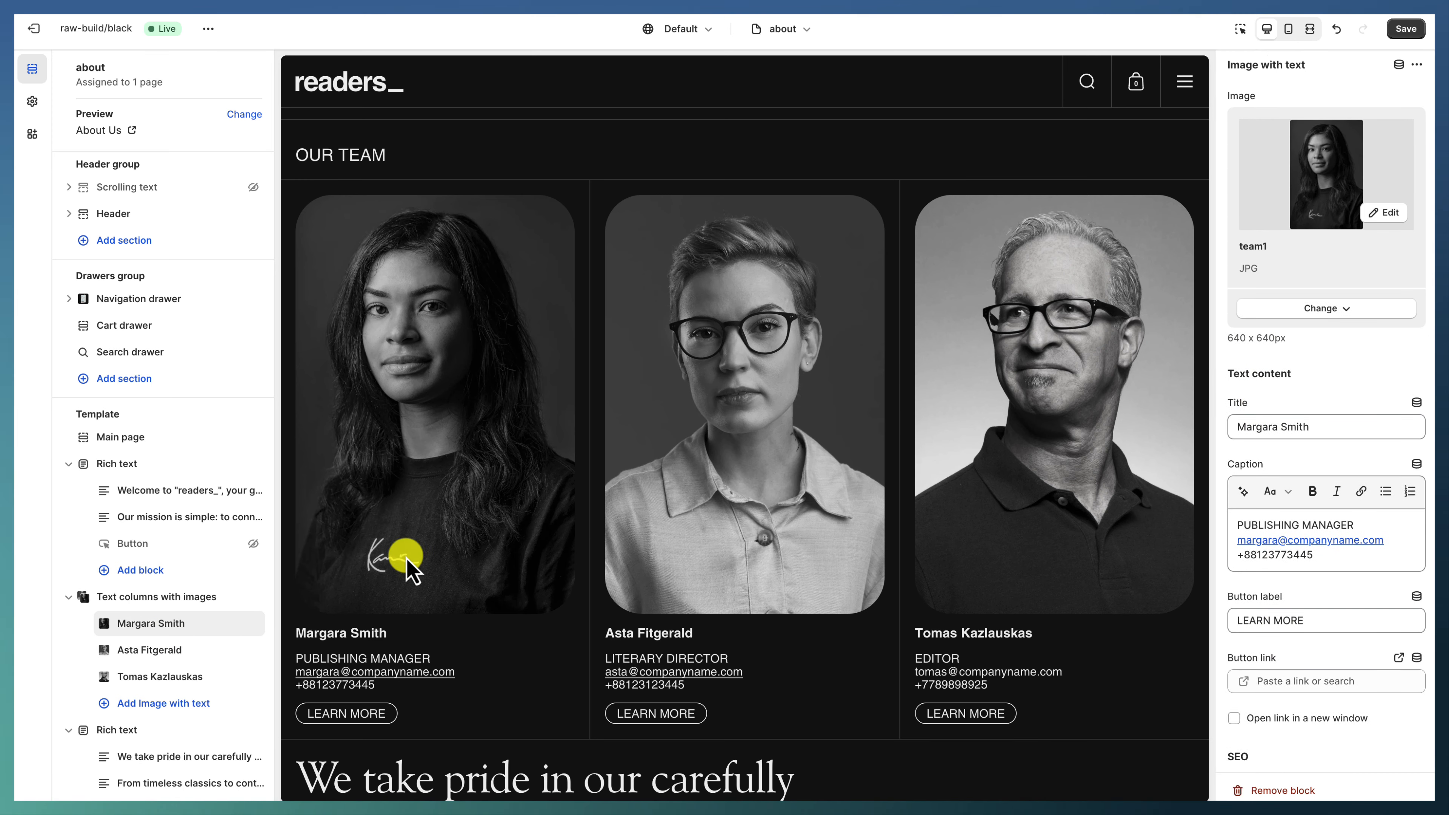
{"action": "scroll", "coordinate": [248, 593], "scroll_direction": "down", "scroll_amount": 2}
View the second Rich text section below the team and compare it with the first Rich text section.
{"action": "left_click", "coordinate": [152, 606]}
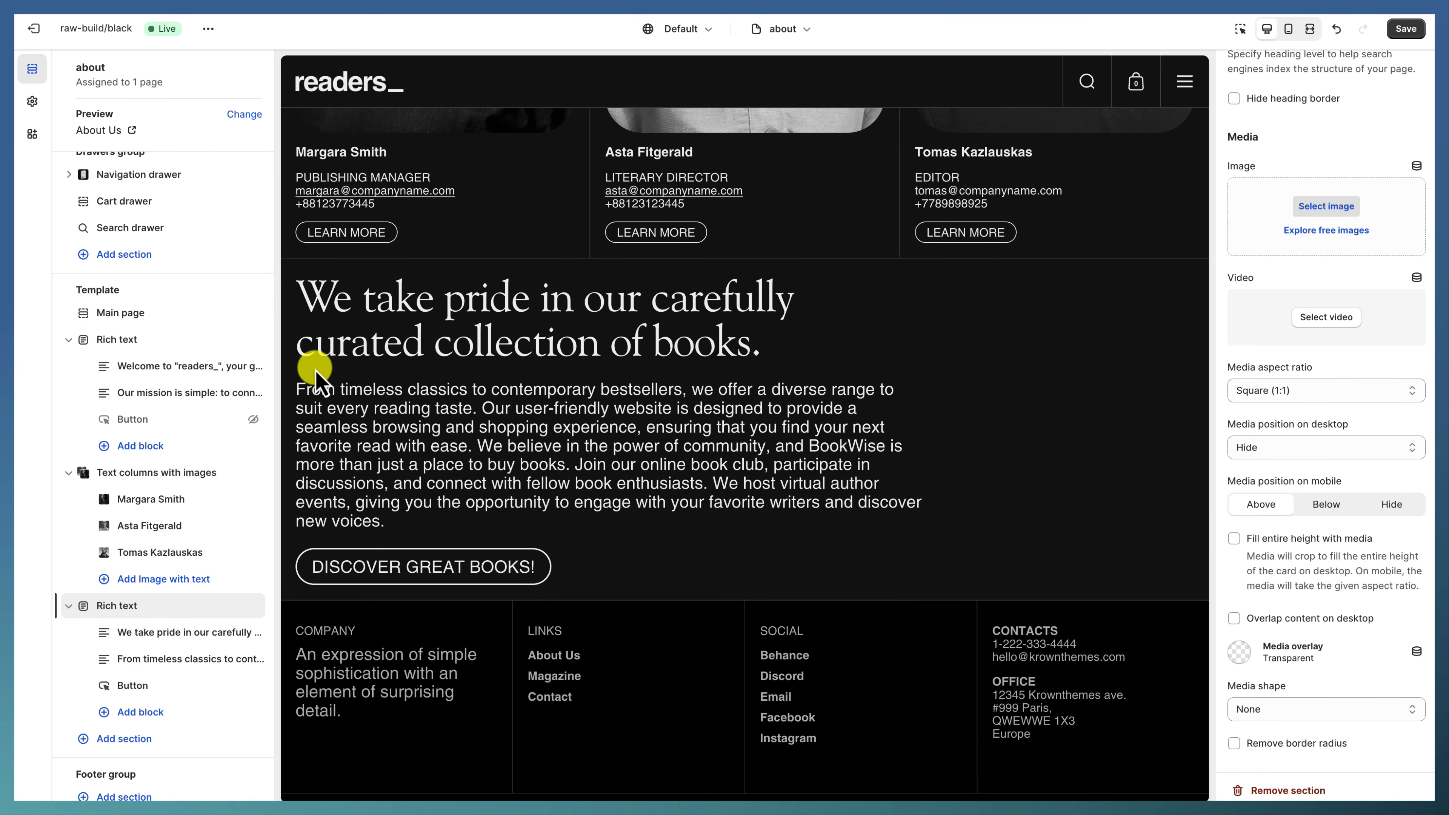
{"action": "left_click", "coordinate": [163, 343]}
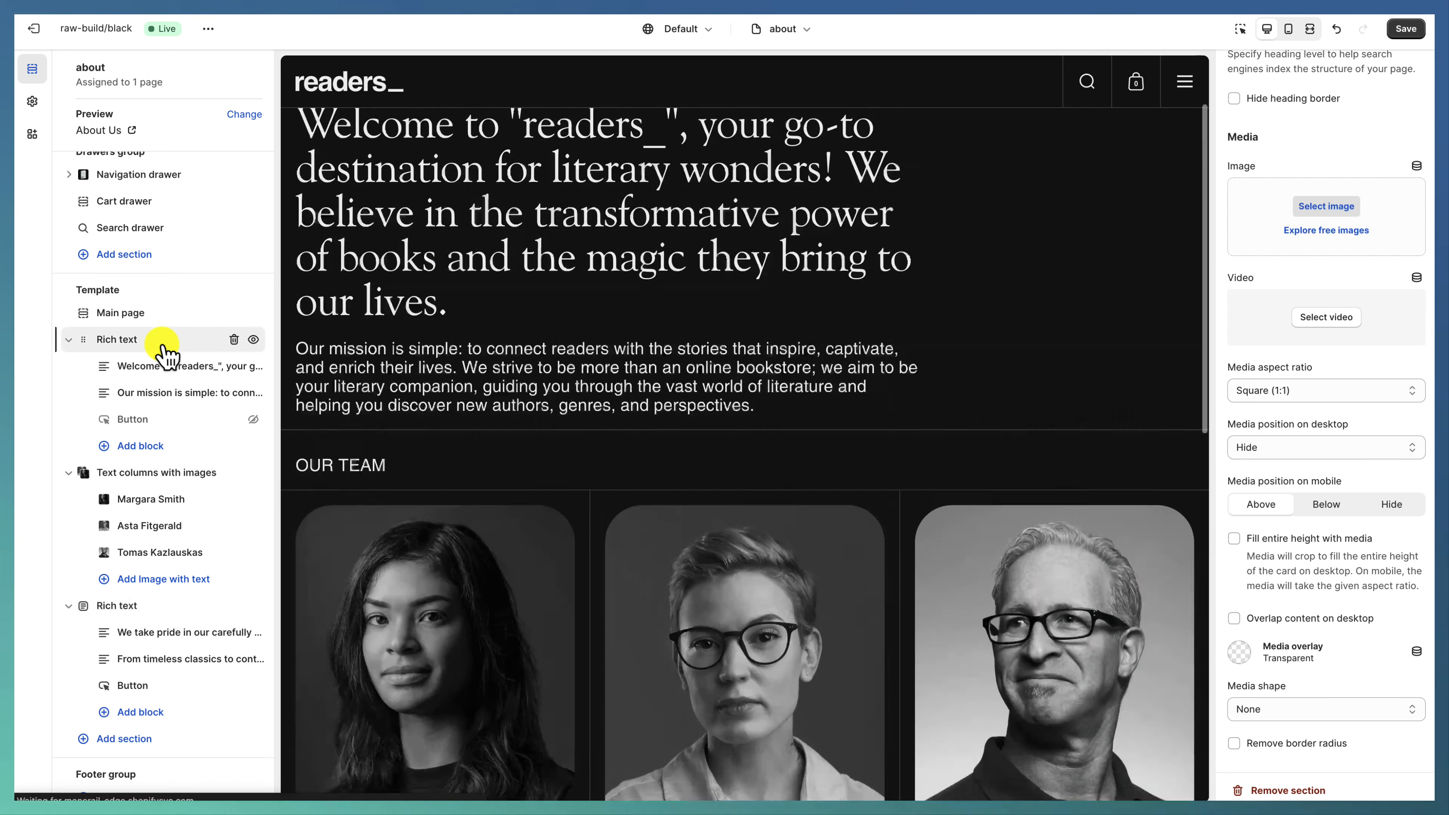
{"action": "scroll", "coordinate": [431, 395], "scroll_direction": "down", "scroll_amount": 4}
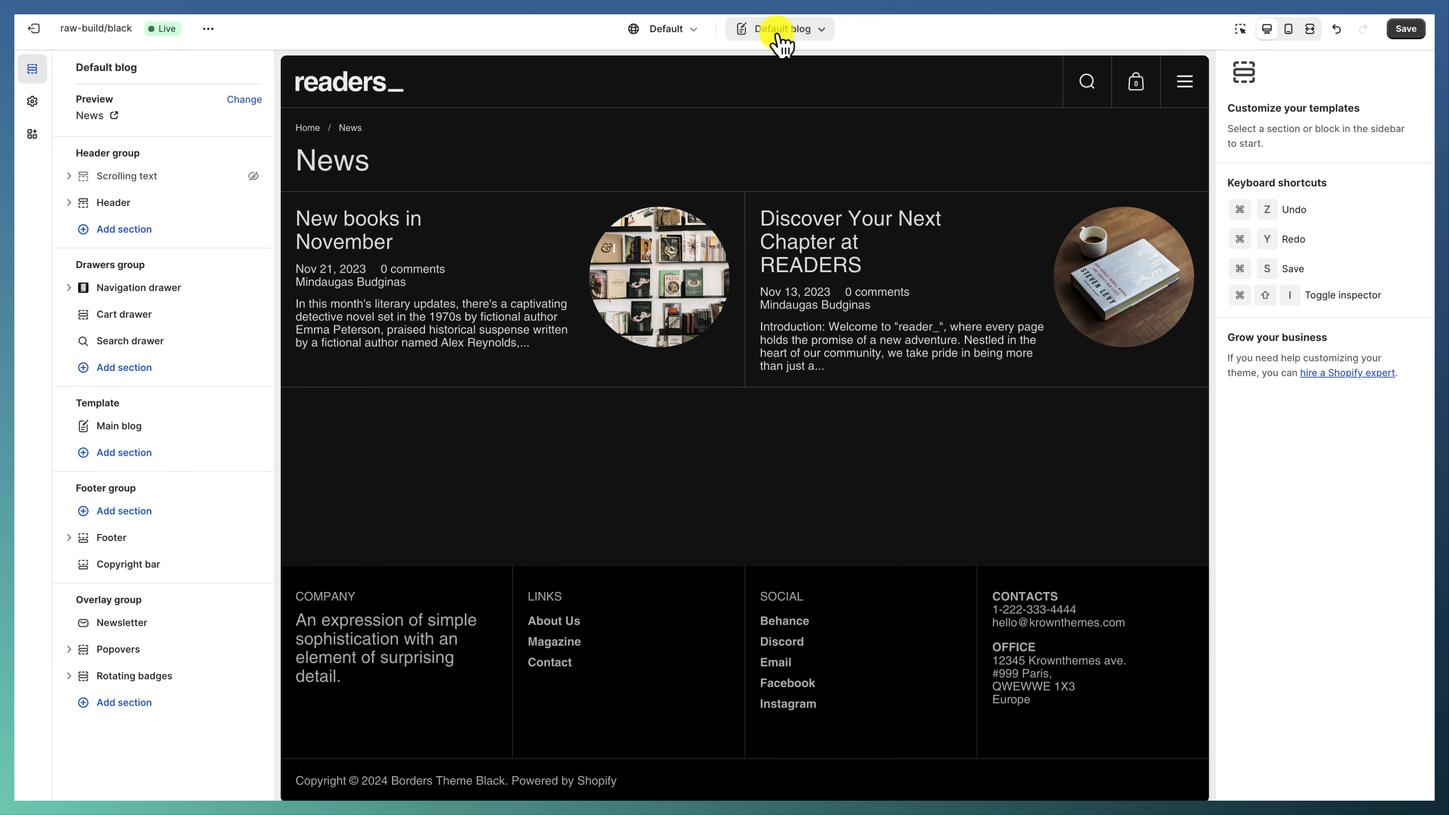
Examine the Main blog section's settings on the News page and open the New books in November article.
{"action": "left_click", "coordinate": [146, 425]}
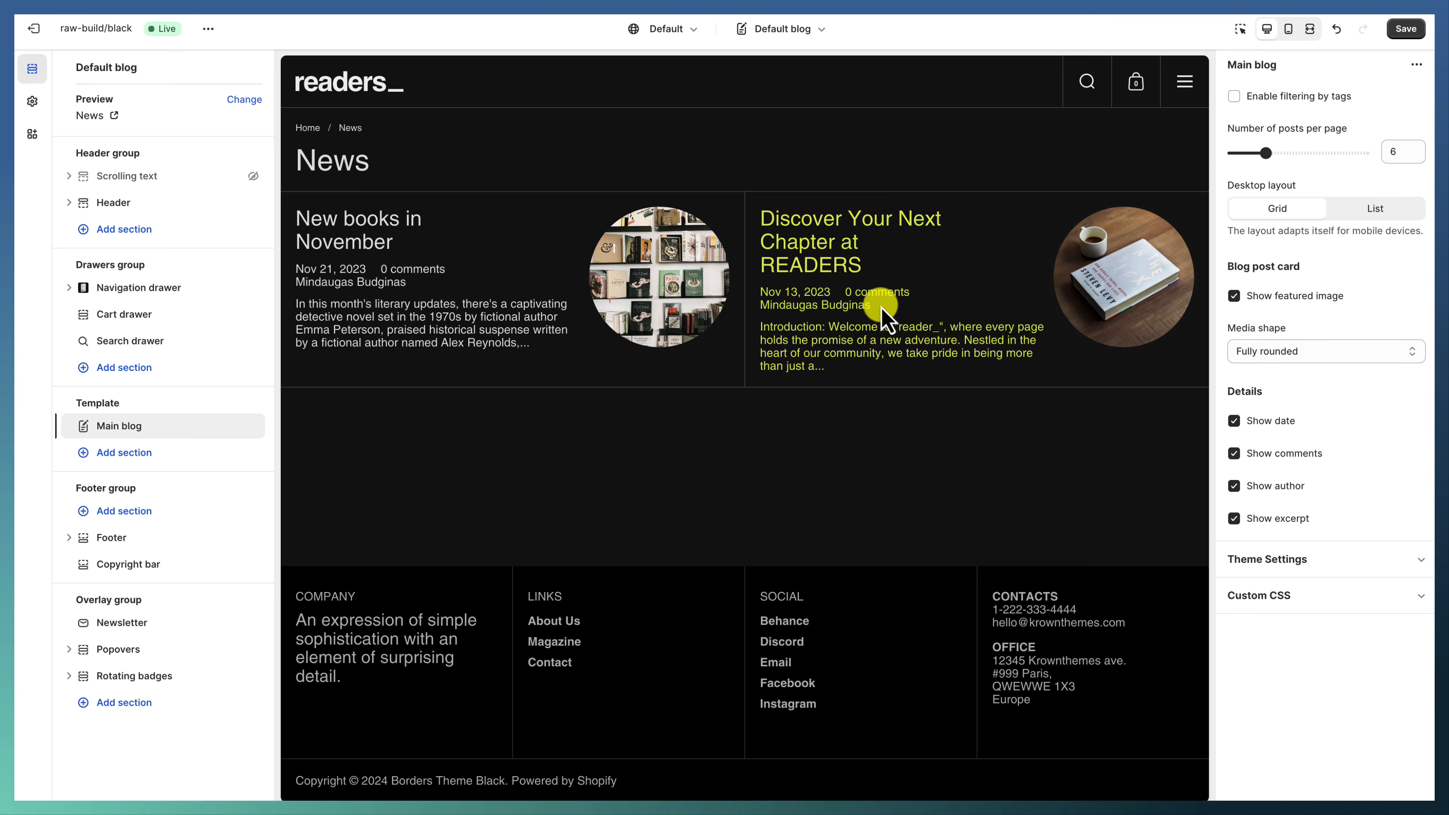
{"action": "left_click", "coordinate": [359, 254]}
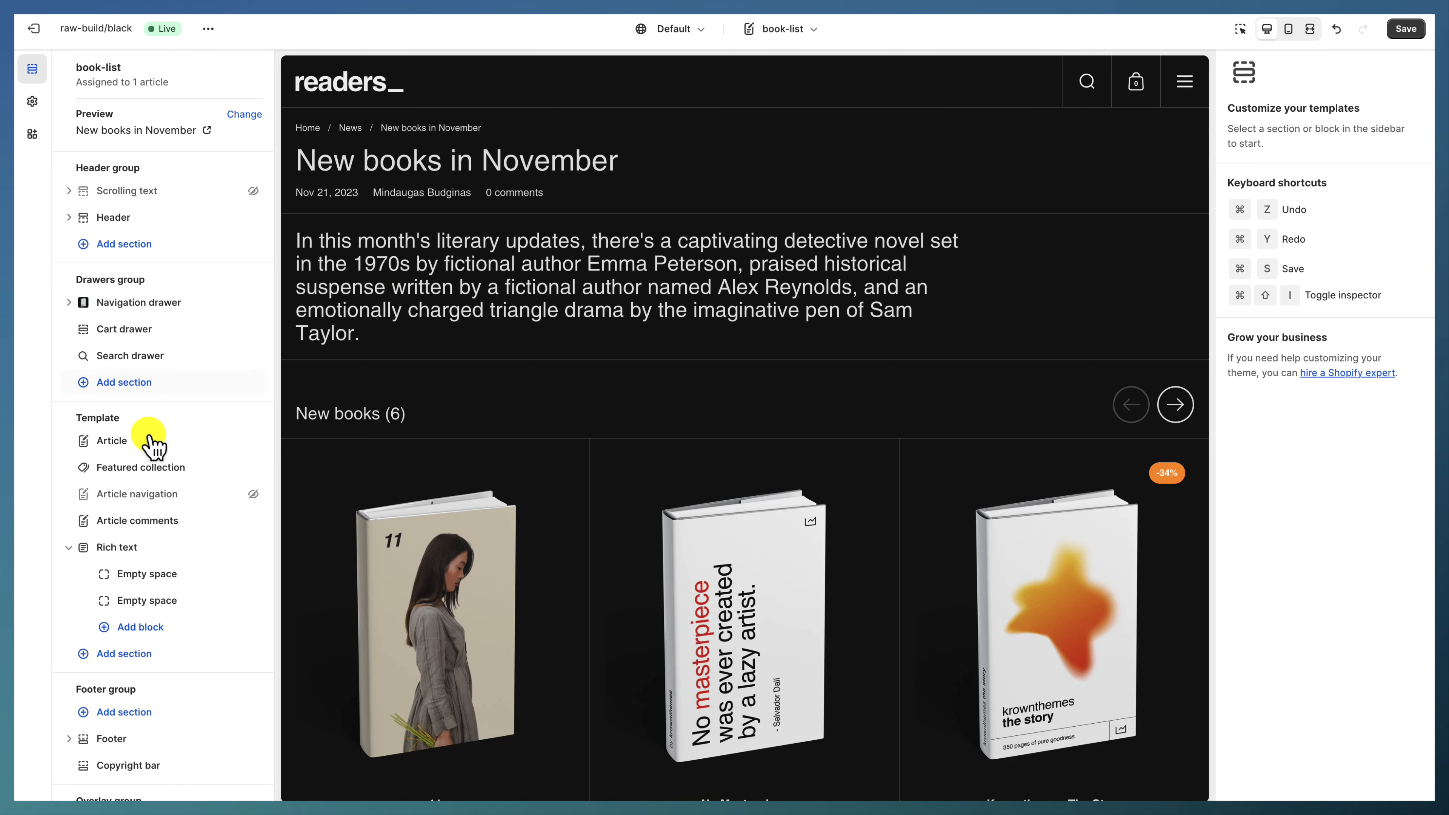
Examine the Article section's article meta, featured image and content settings in the book-list template.
{"action": "left_click", "coordinate": [152, 447]}
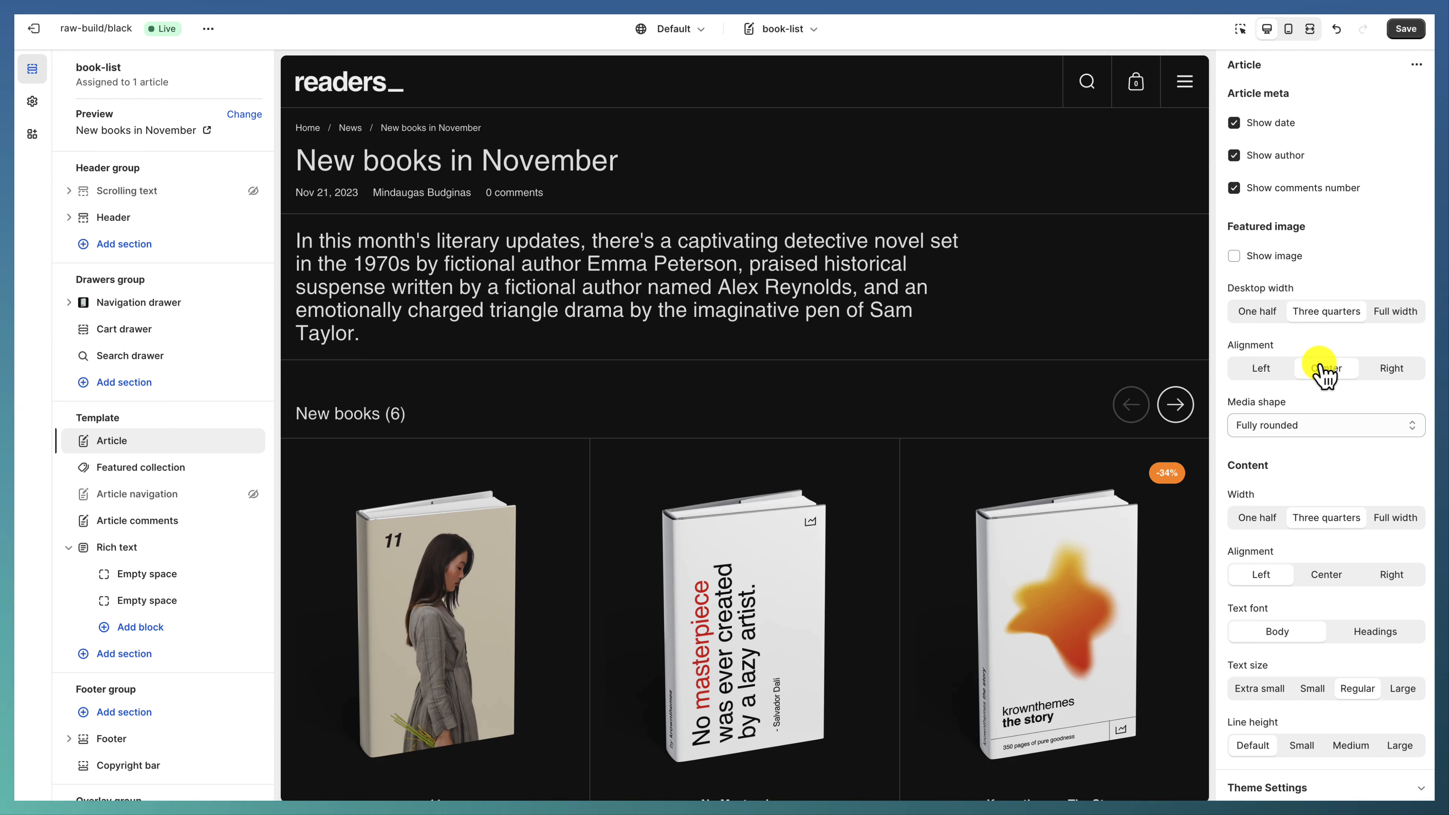
{"action": "scroll", "coordinate": [1321, 425], "scroll_direction": "down", "scroll_amount": 2}
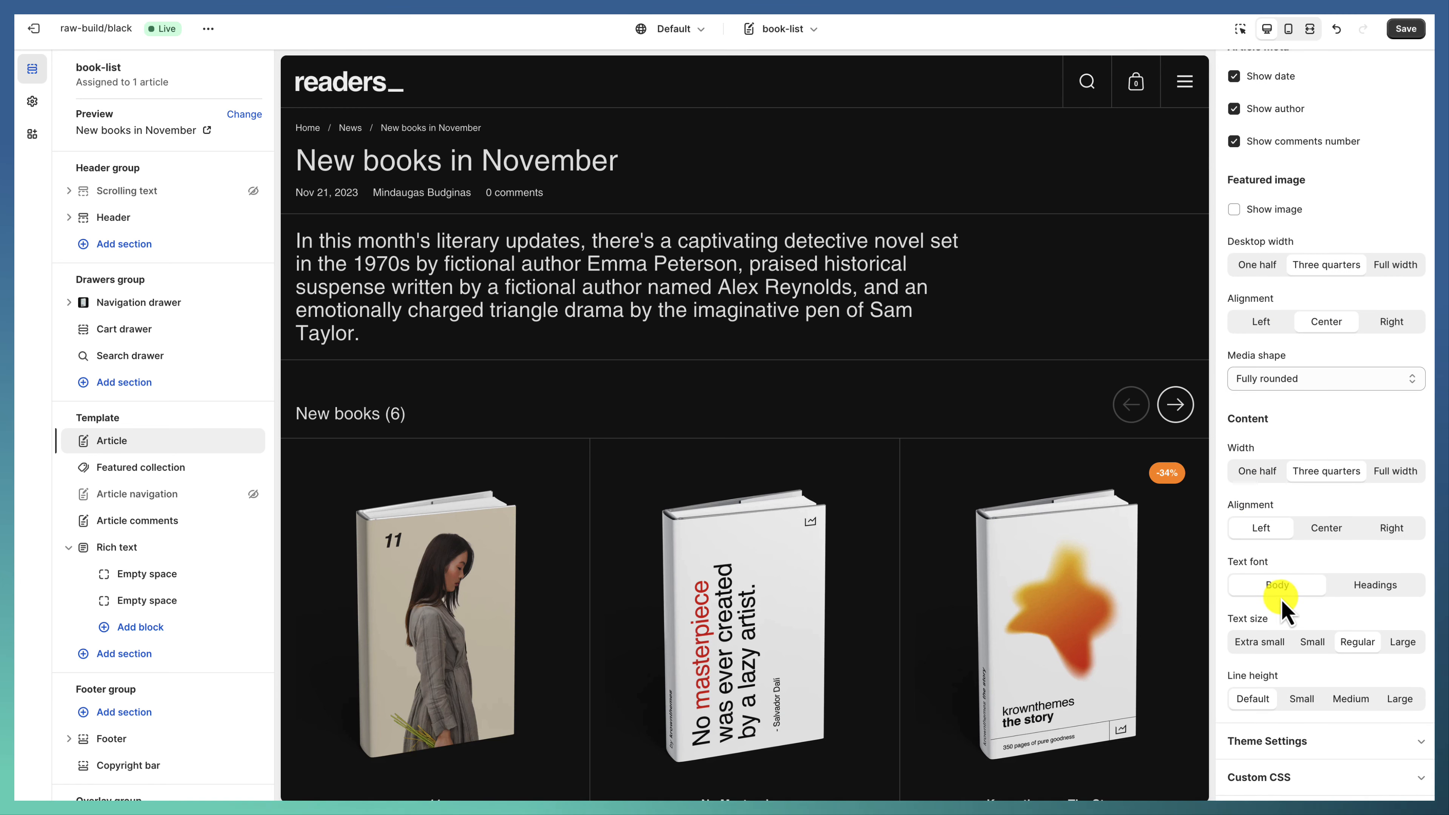
{"action": "scroll", "coordinate": [450, 300], "scroll_direction": "down", "scroll_amount": 2}
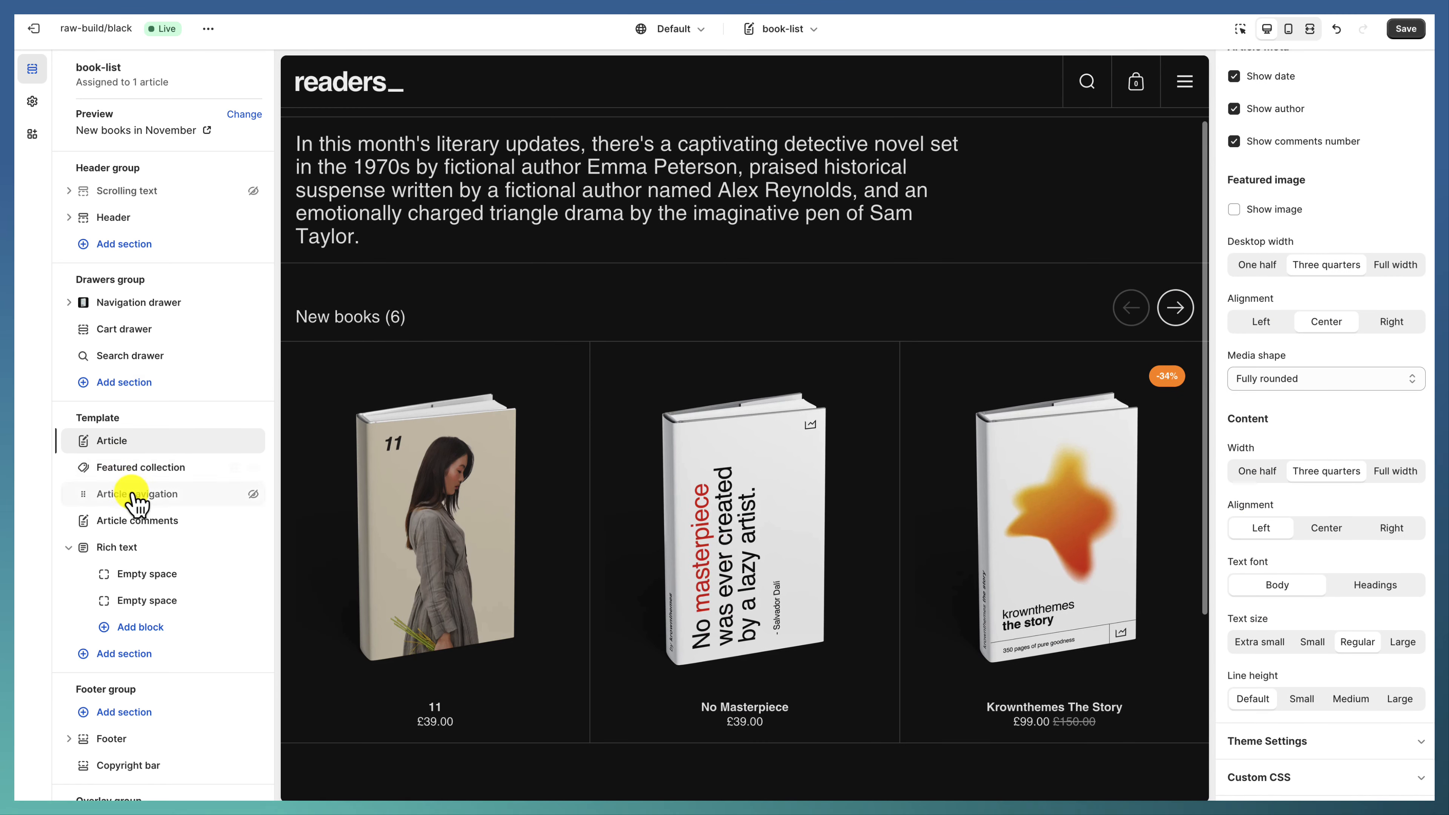
Examine the article's Featured collection section and advance its New books slider to the next products.
{"action": "left_click", "coordinate": [197, 467]}
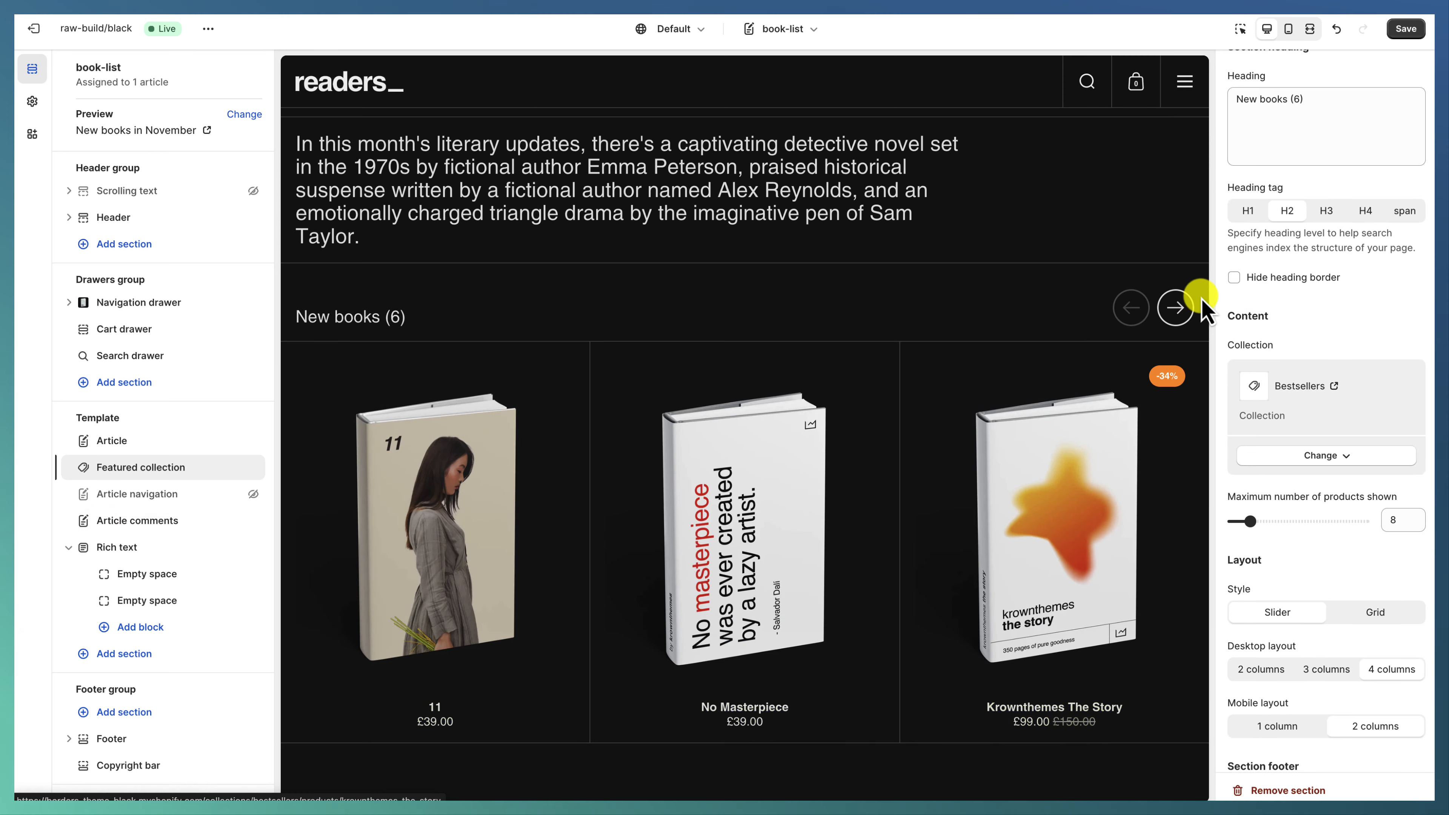
{"action": "left_click", "coordinate": [1175, 307]}
{"action": "scroll", "coordinate": [924, 333], "scroll_direction": "down", "scroll_amount": 5}
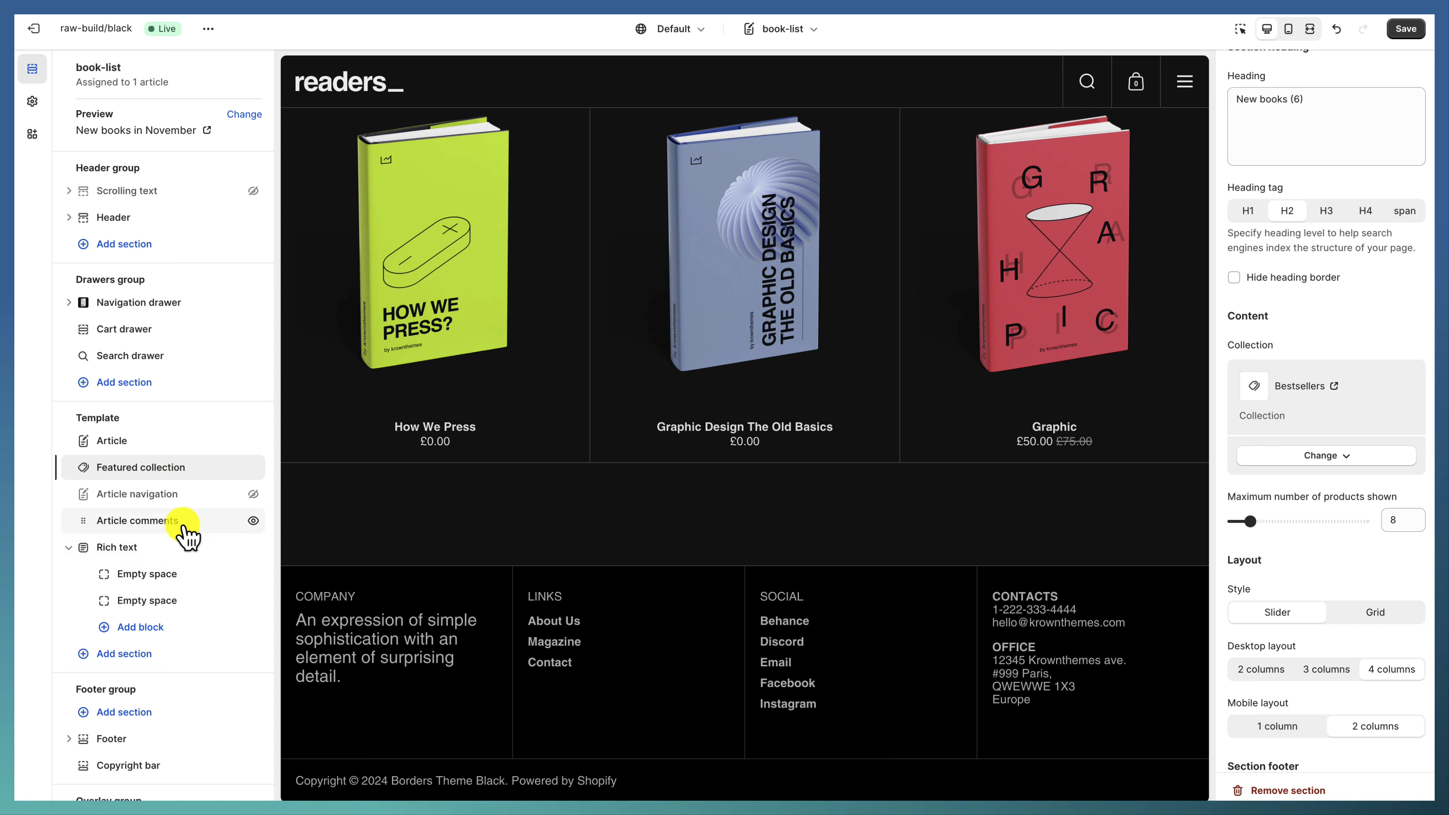
Check the article's Rich text spacer section below the products and return to the store's home page.
{"action": "left_click", "coordinate": [130, 551]}
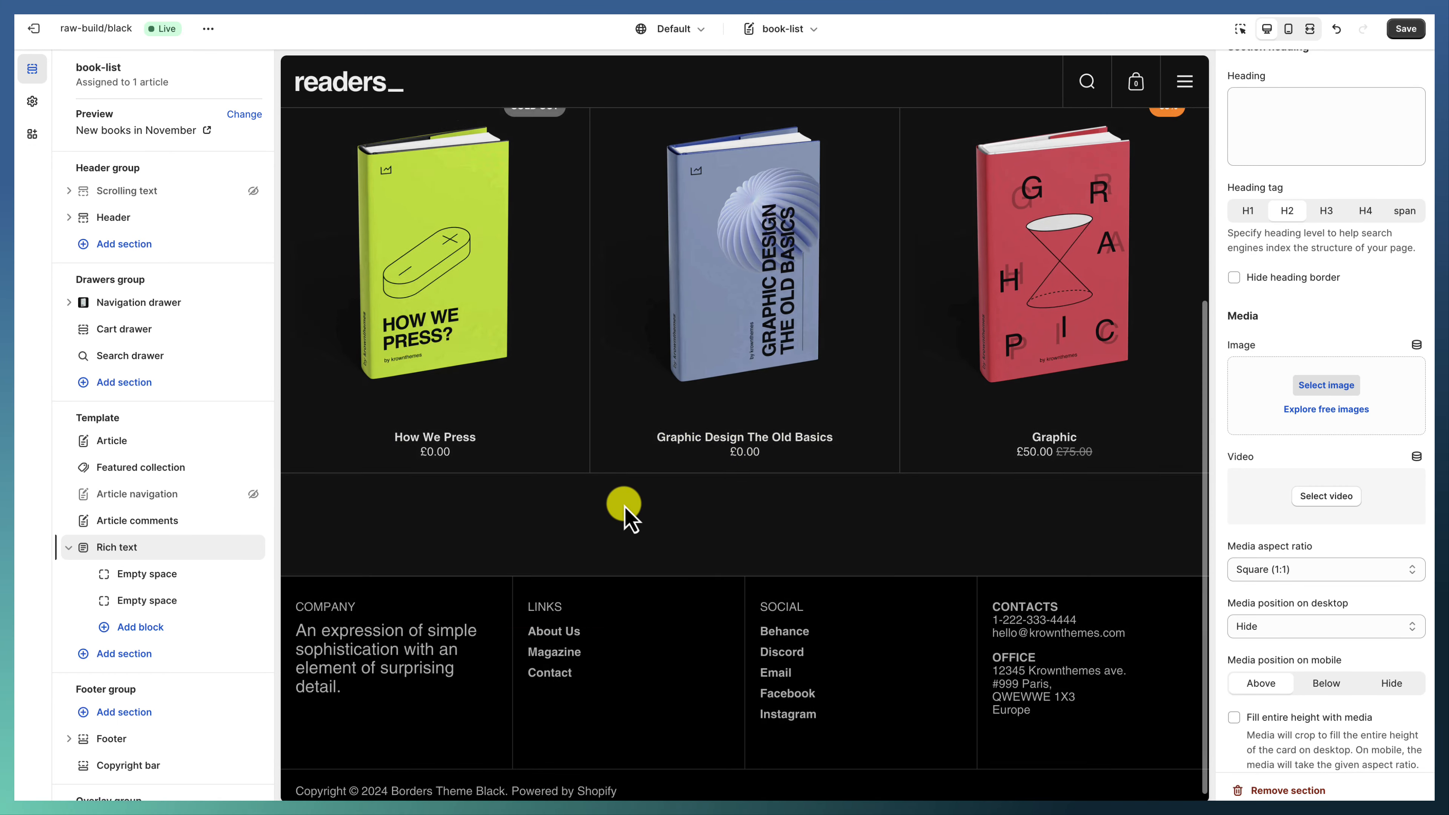
{"action": "scroll", "coordinate": [624, 511], "scroll_direction": "up", "scroll_amount": 5}
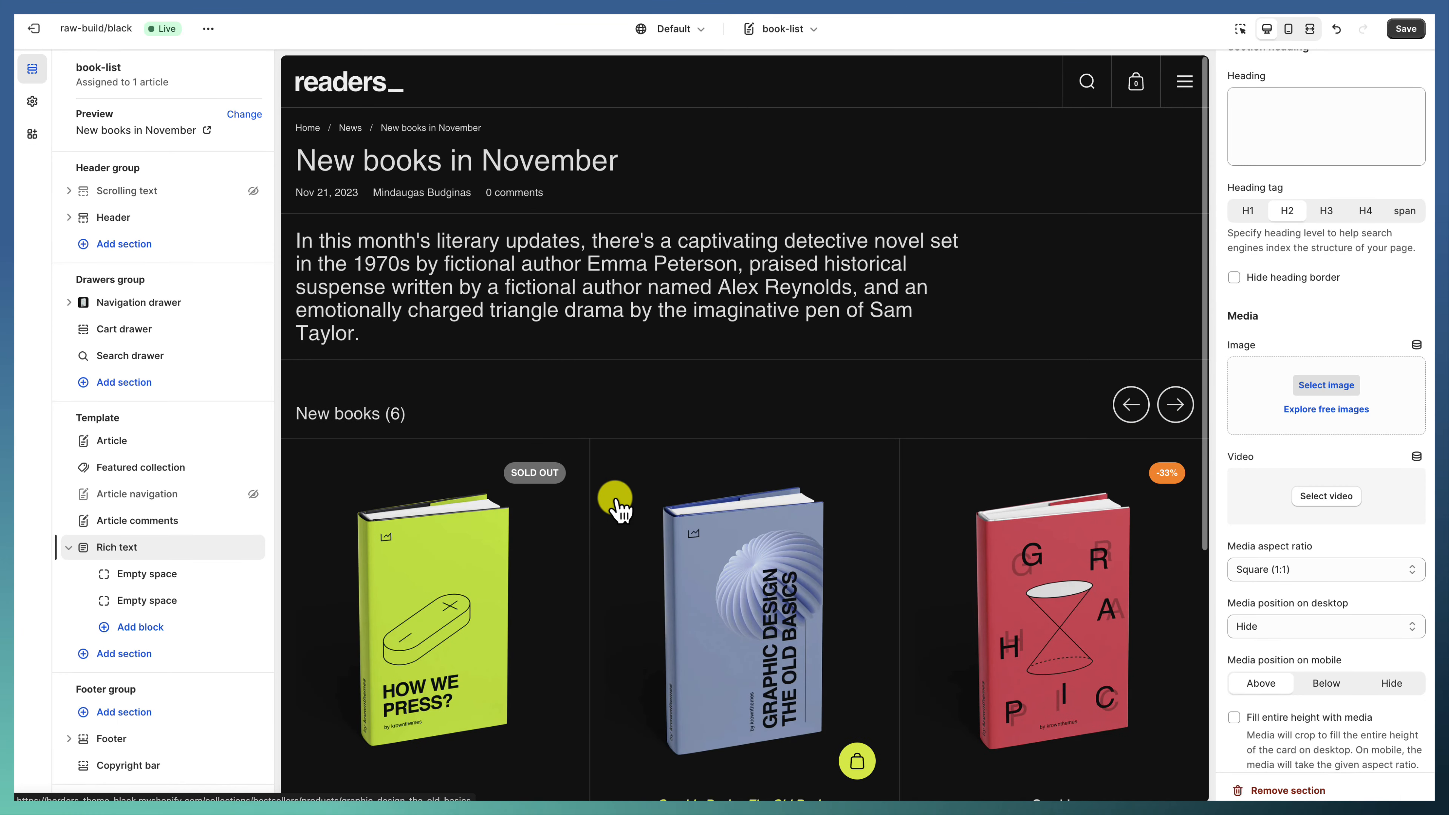
{"action": "left_click", "coordinate": [341, 92]}
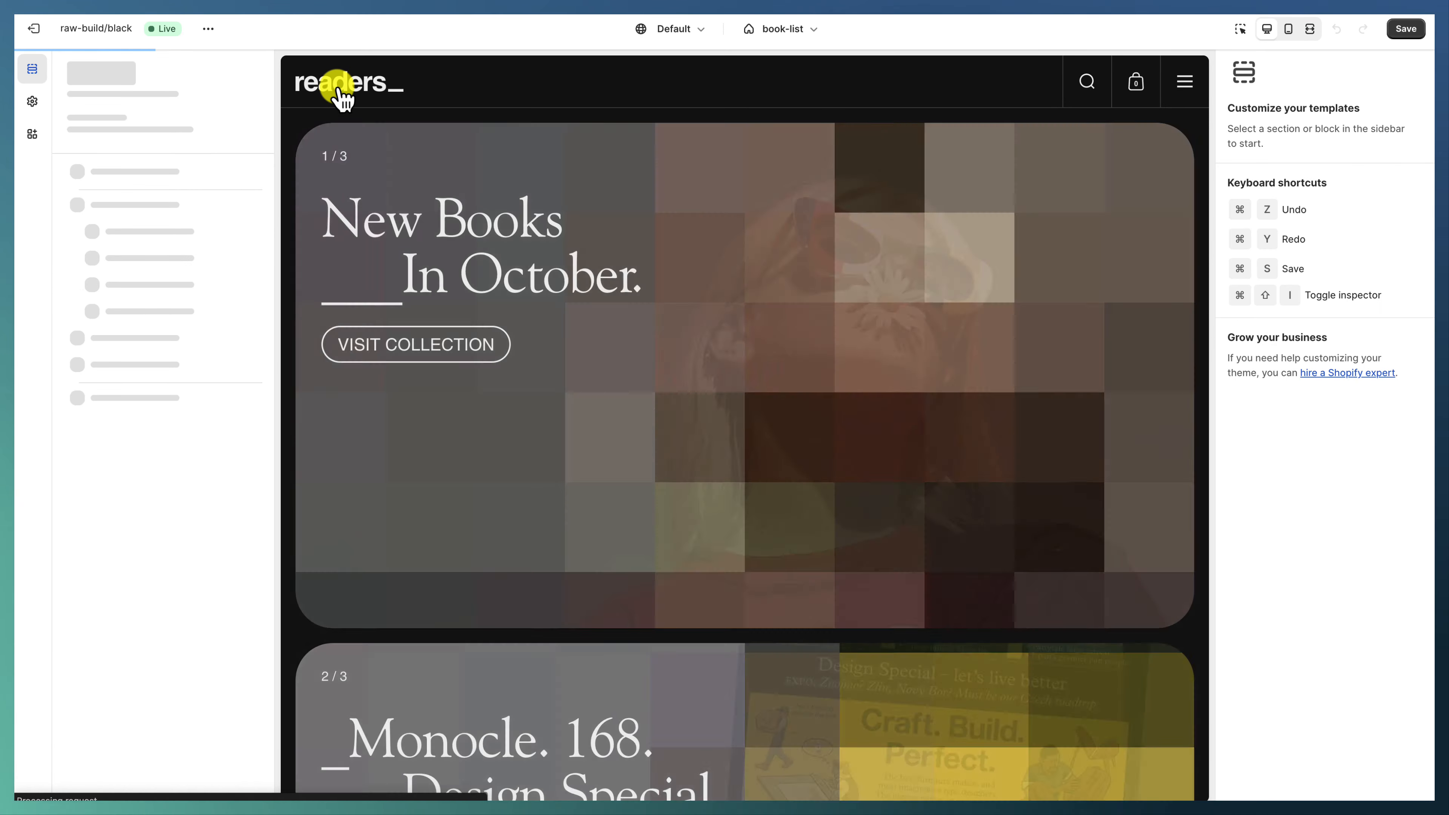